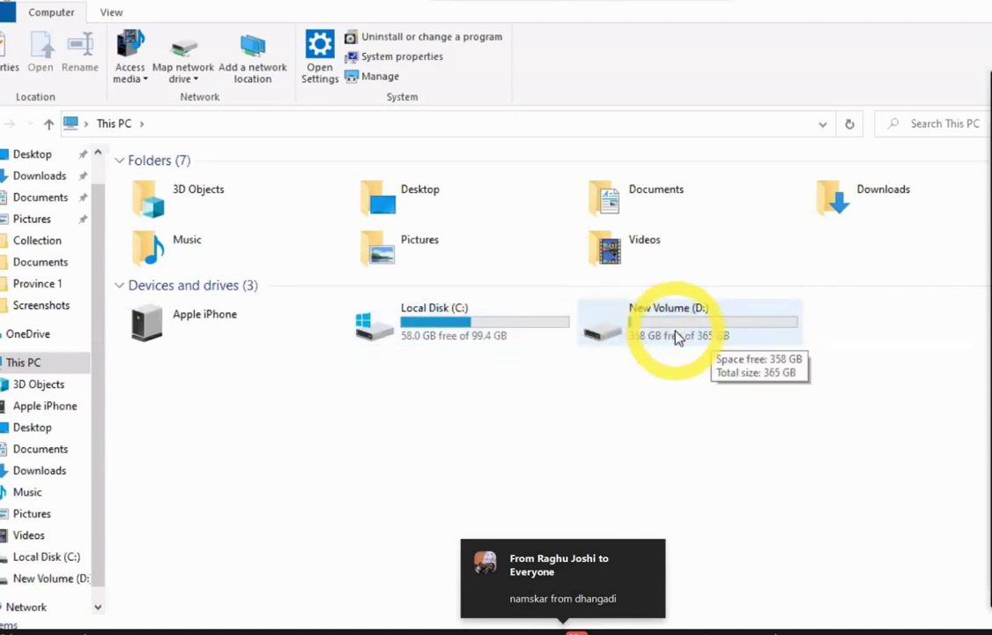
# Step: Open the School folder inside STFT, Jhapa, Folder on the New Volume (D:) drive
pyautogui.doubleClick(693, 335)
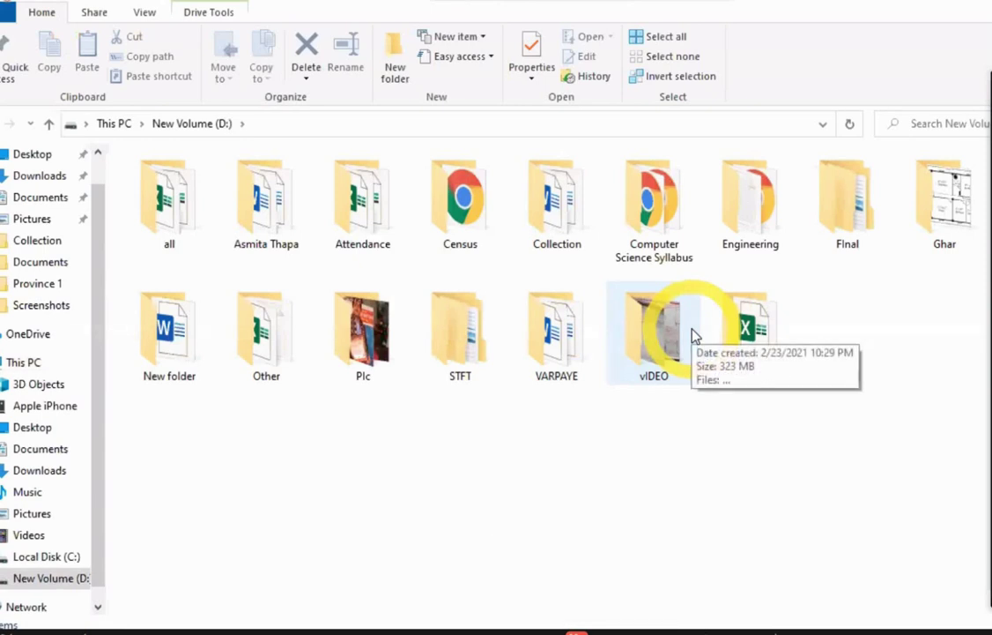
pyautogui.doubleClick(465, 354)
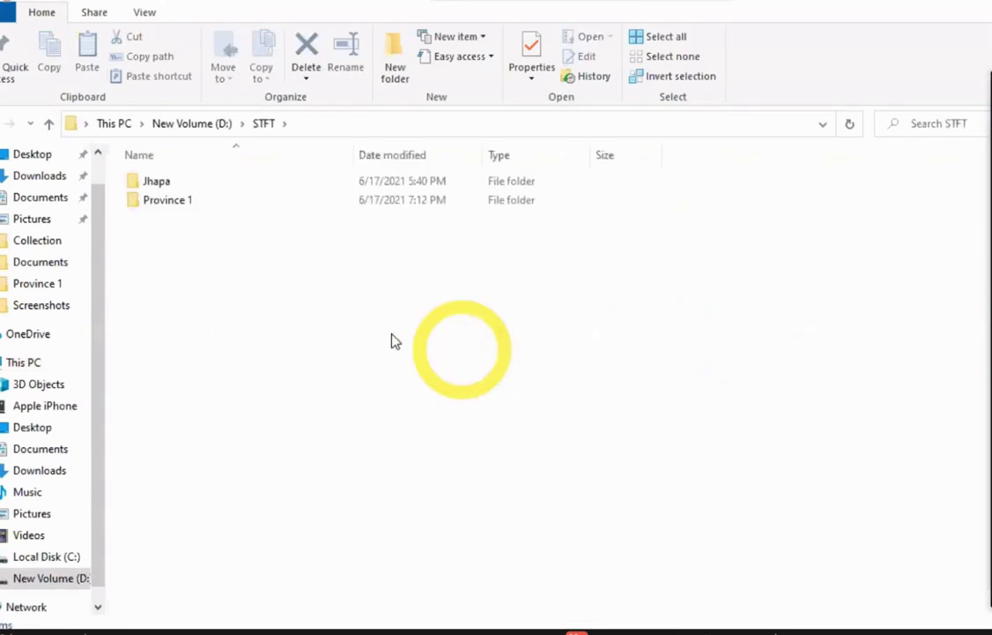
pyautogui.click(160, 184)
pyautogui.doubleClick(160, 183)
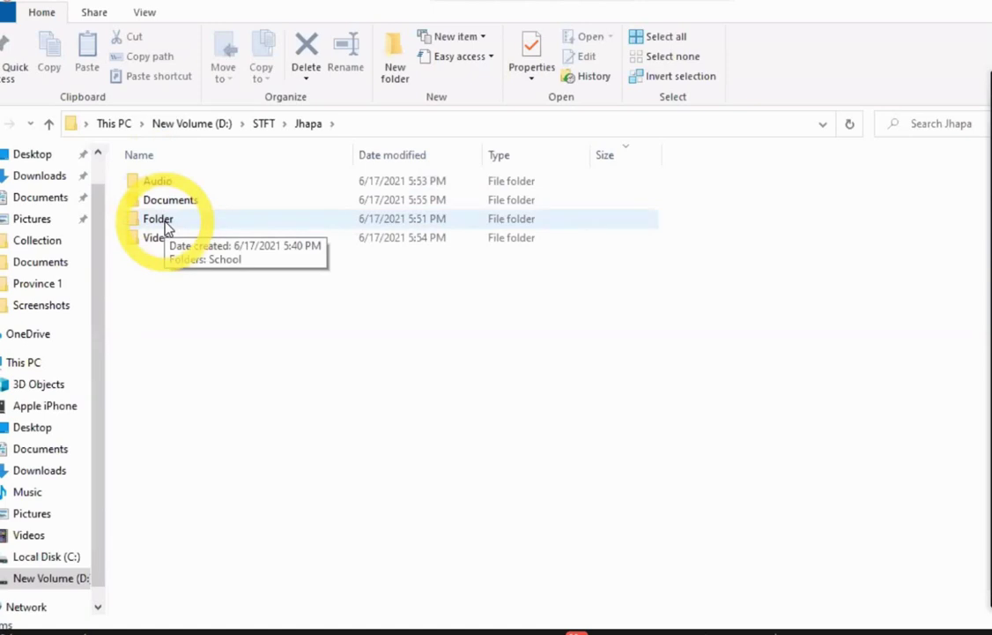
pyautogui.doubleClick(165, 226)
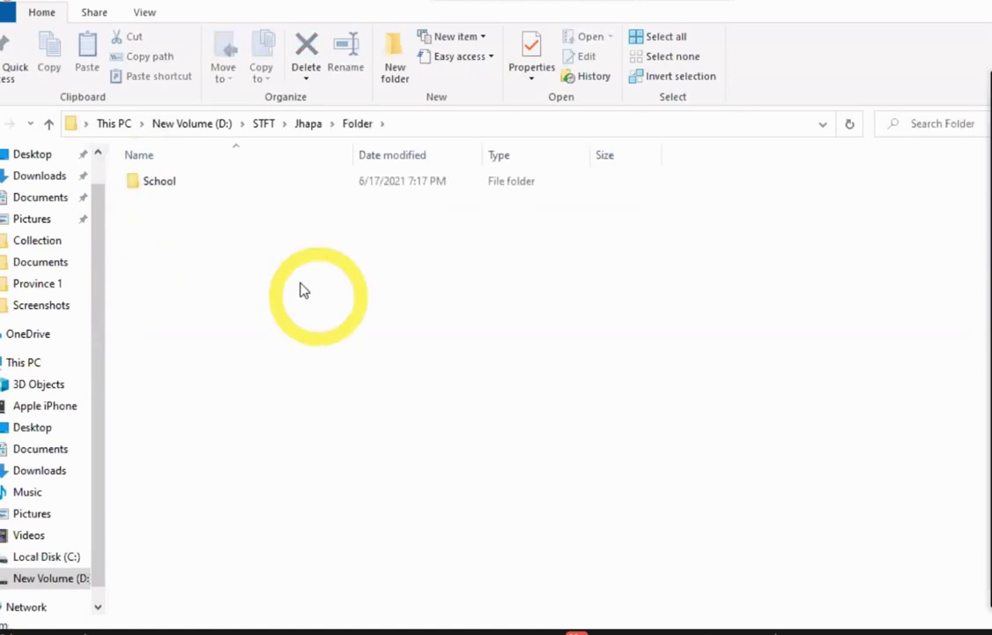
pyautogui.doubleClick(163, 186)
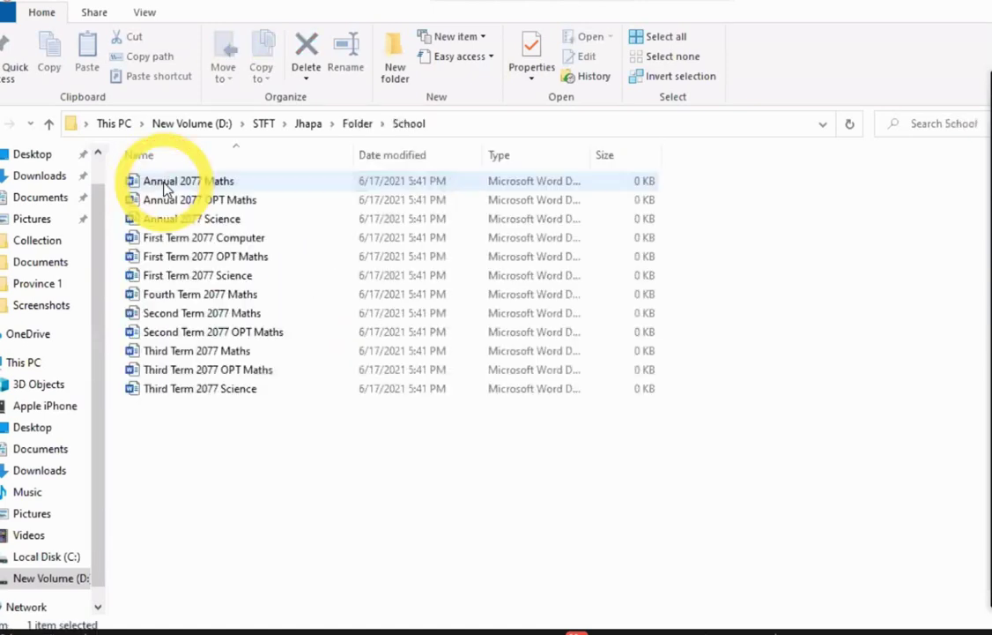
pyautogui.click(484, 495)
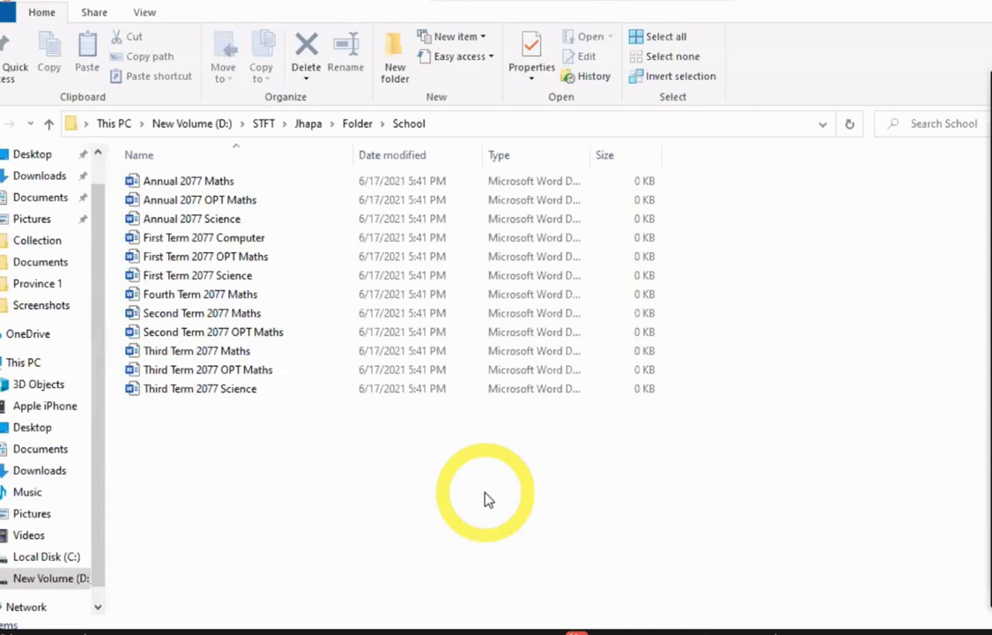
# Step: Display the School folder's contents as large icons
pyautogui.rightClick(840, 277)
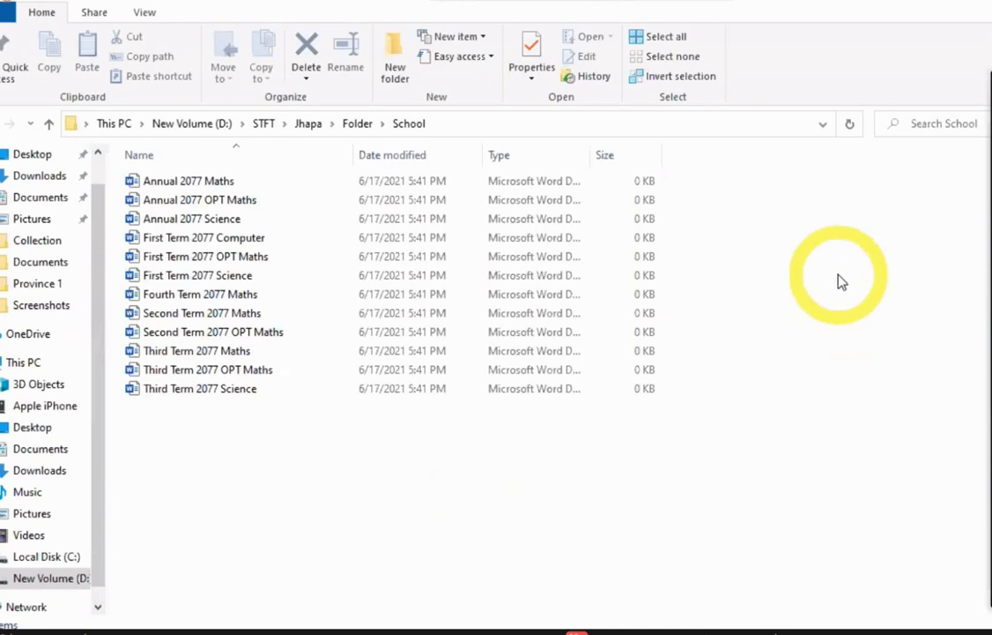
pyautogui.click(910, 292)
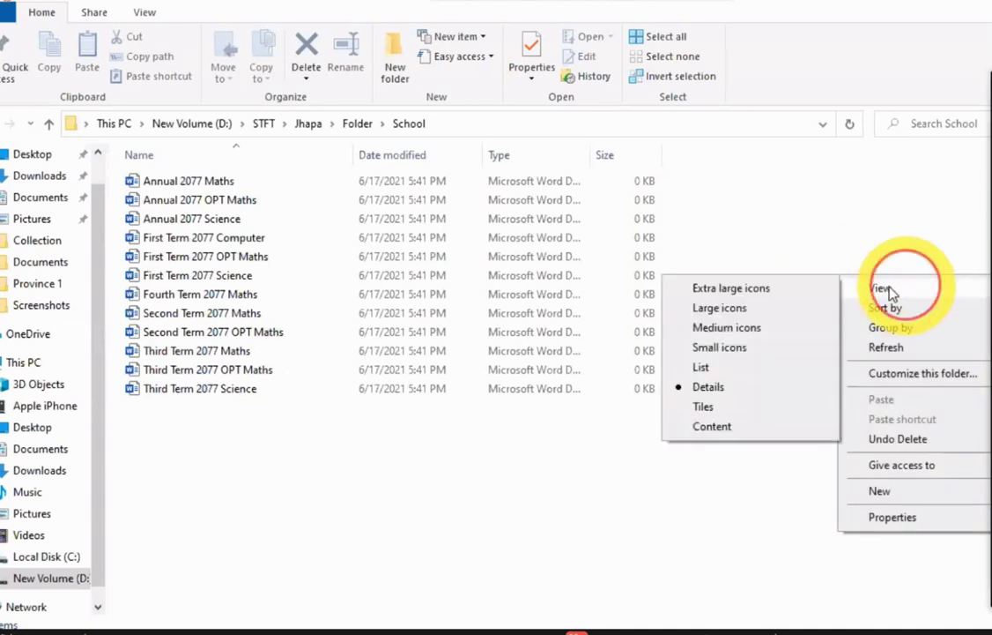
pyautogui.click(724, 309)
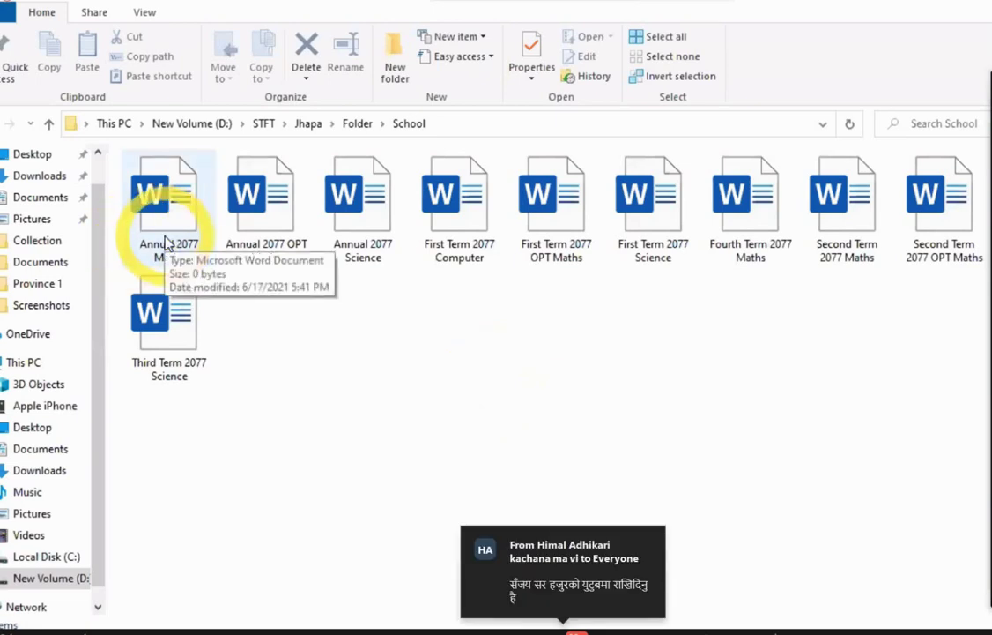
pyautogui.press('alt')
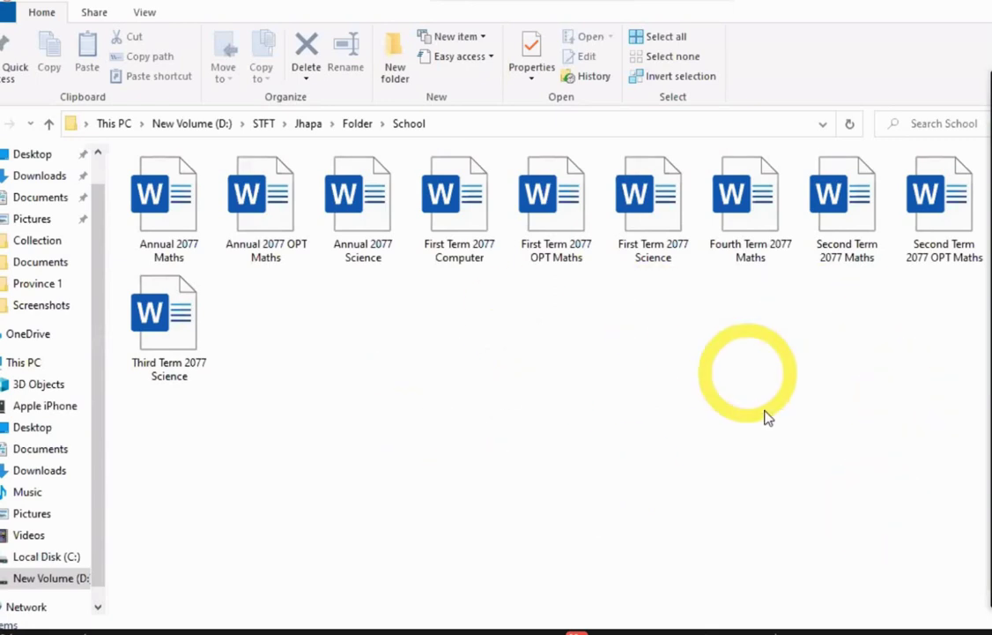
# Step: Create a new folder named First Term in the School folder
pyautogui.rightClick(557, 371)
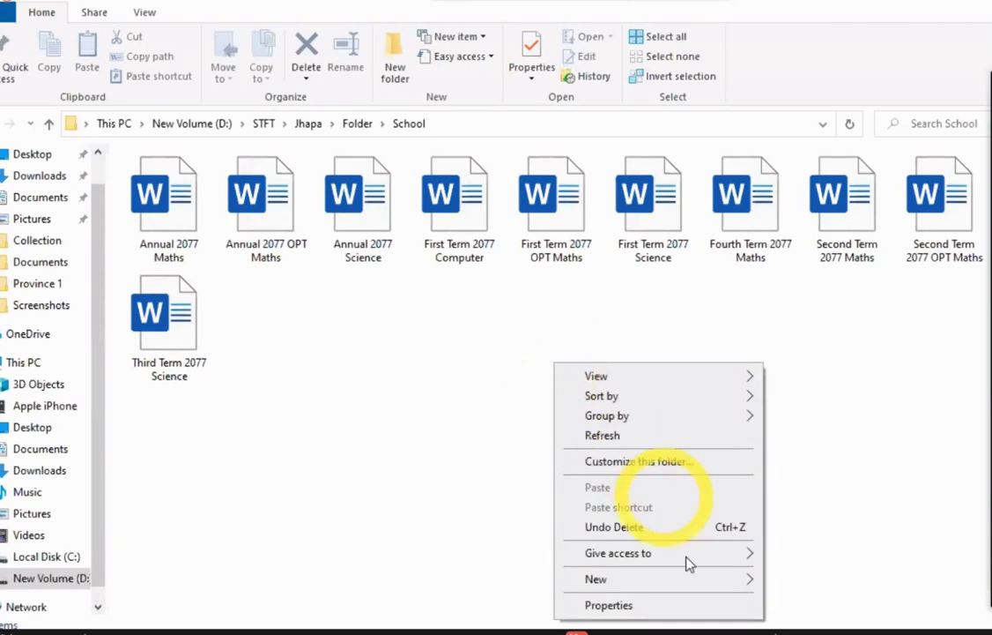
pyautogui.moveTo(687, 584)
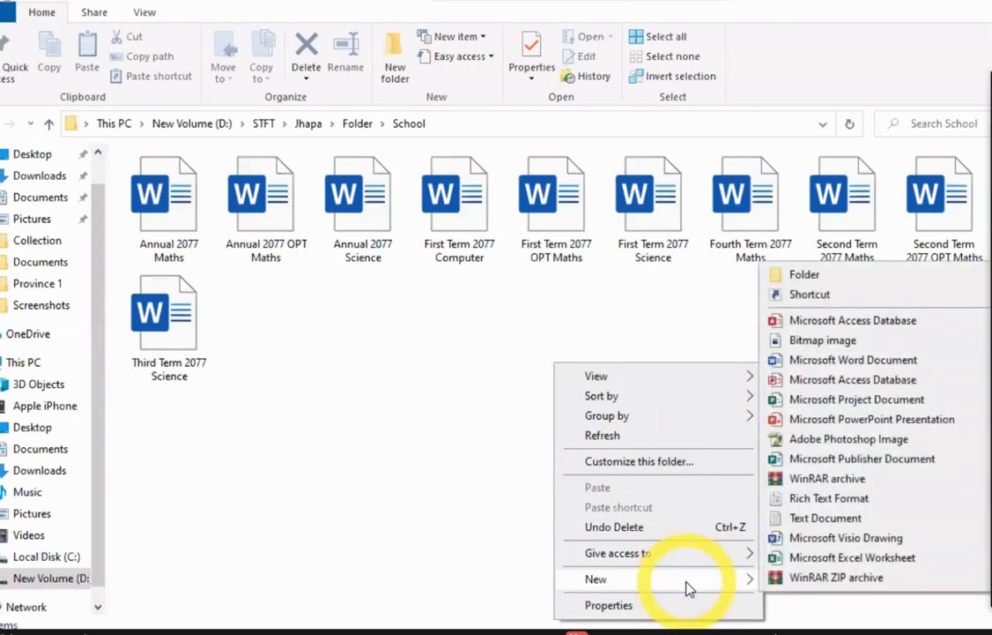
pyautogui.click(825, 277)
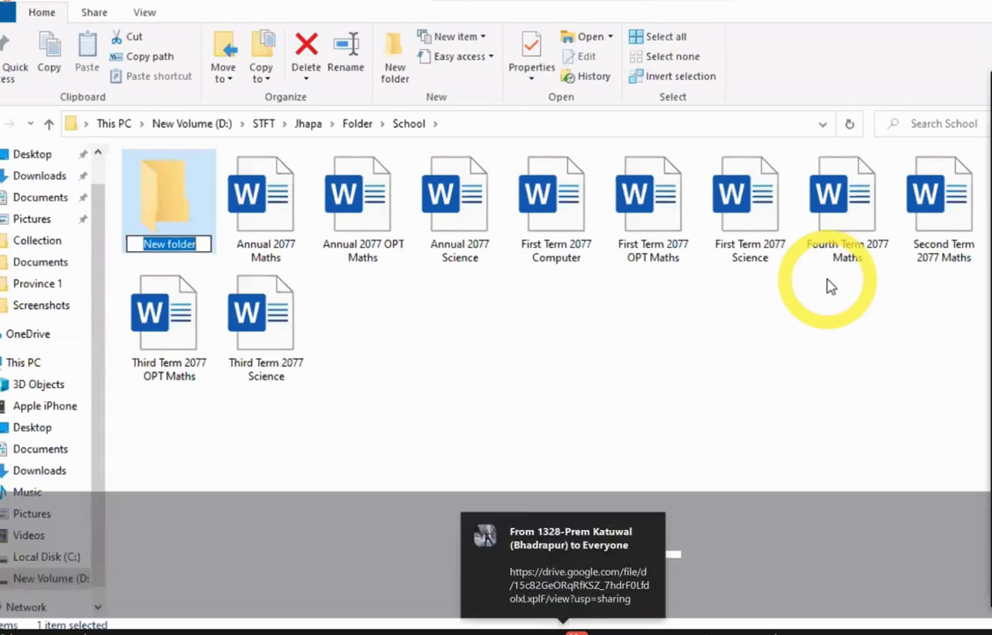
pyautogui.write('First Term')
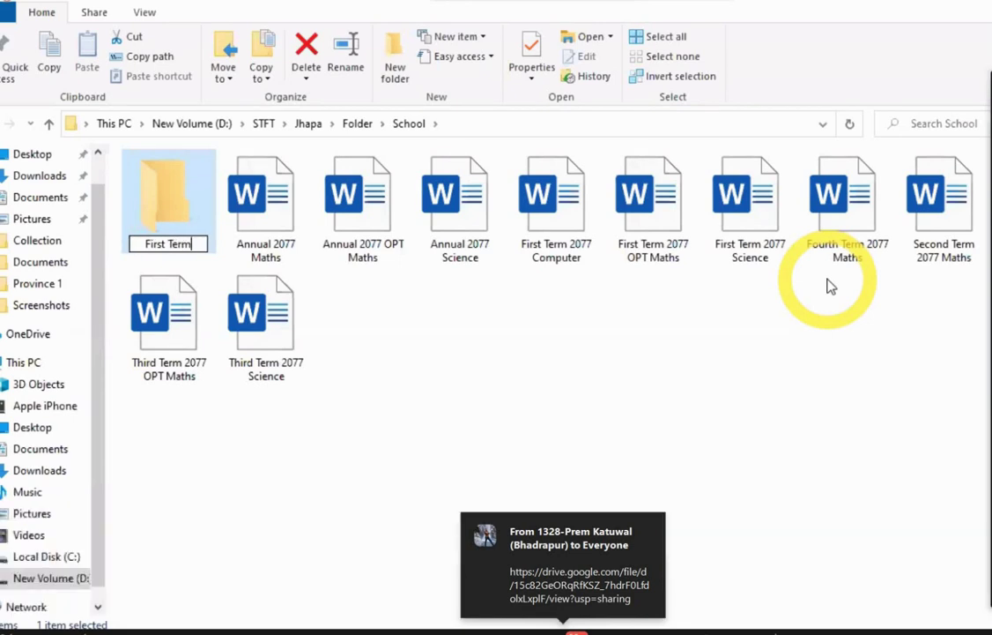
pyautogui.click(191, 189)
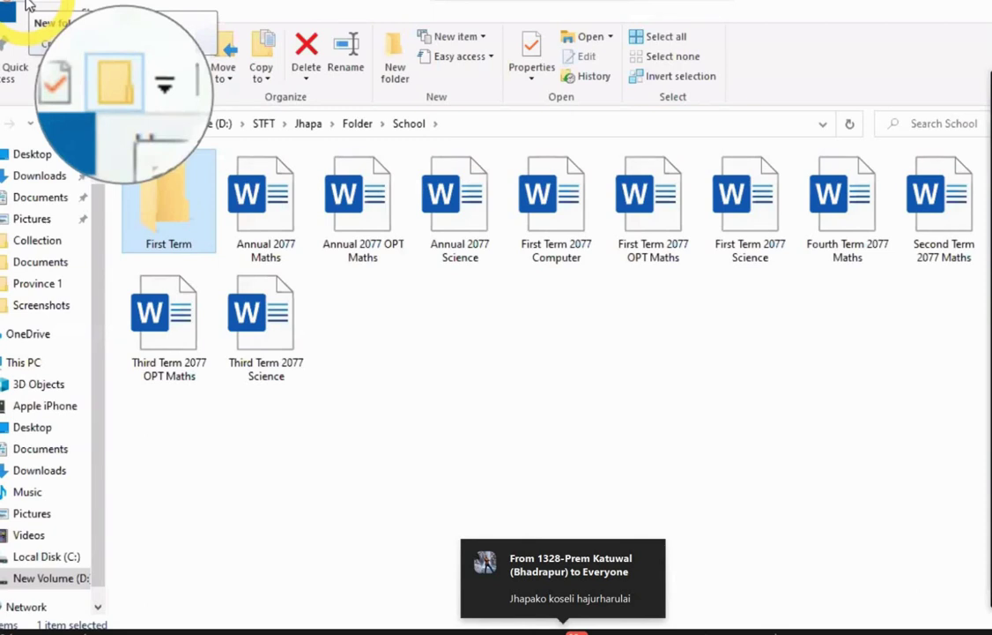
# Step: Create a new folder named Second Term in the School folder
pyautogui.click(28, 5)
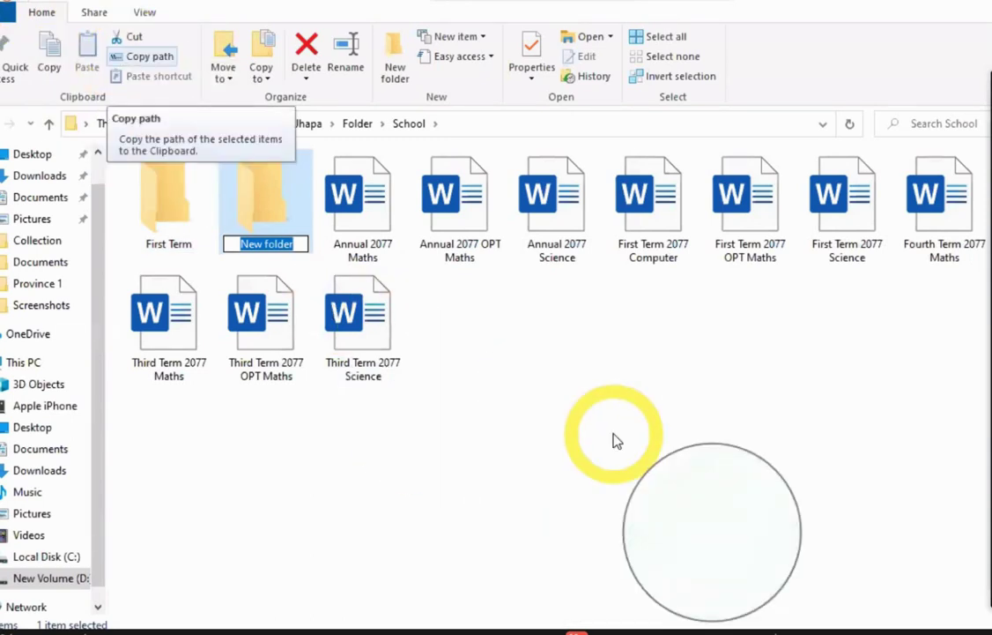
pyautogui.write('Second Tesrm')
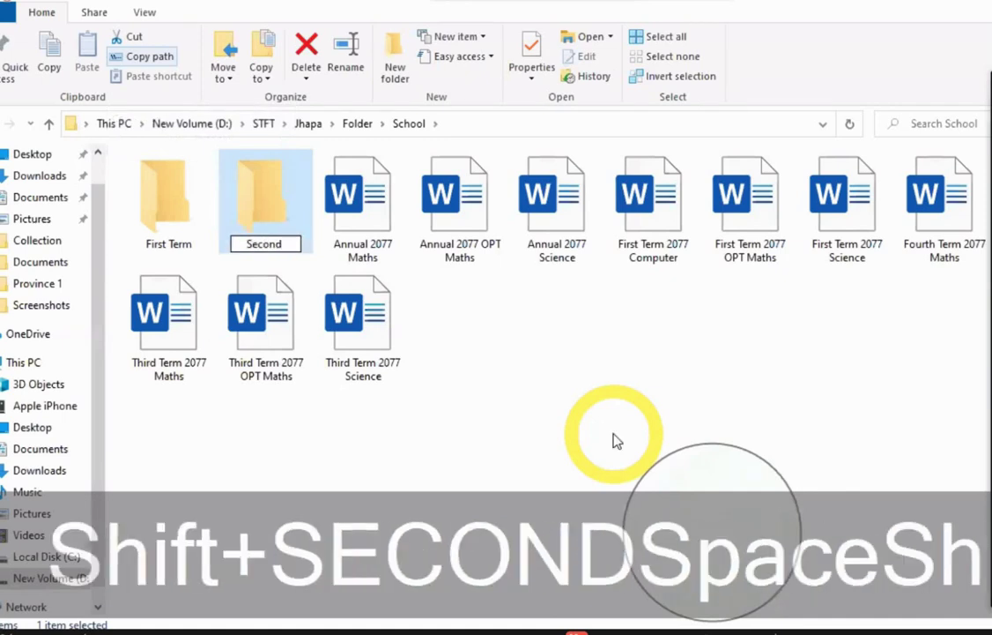
pyautogui.press('BackSpace')
pyautogui.press('BackSpace')
pyautogui.press('BackSpace')
pyautogui.write('rm')
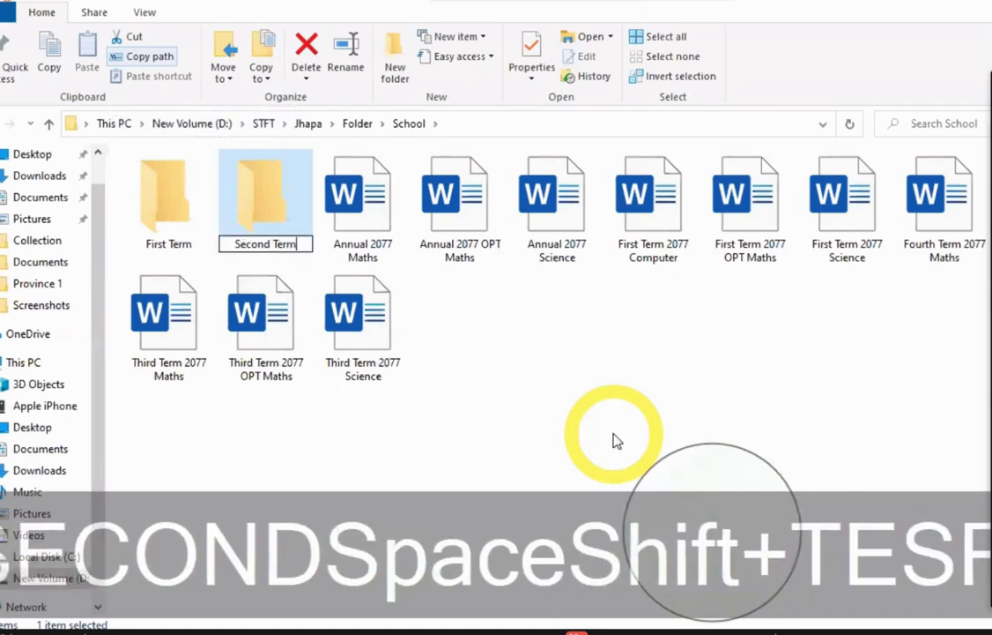
pyautogui.click(617, 440)
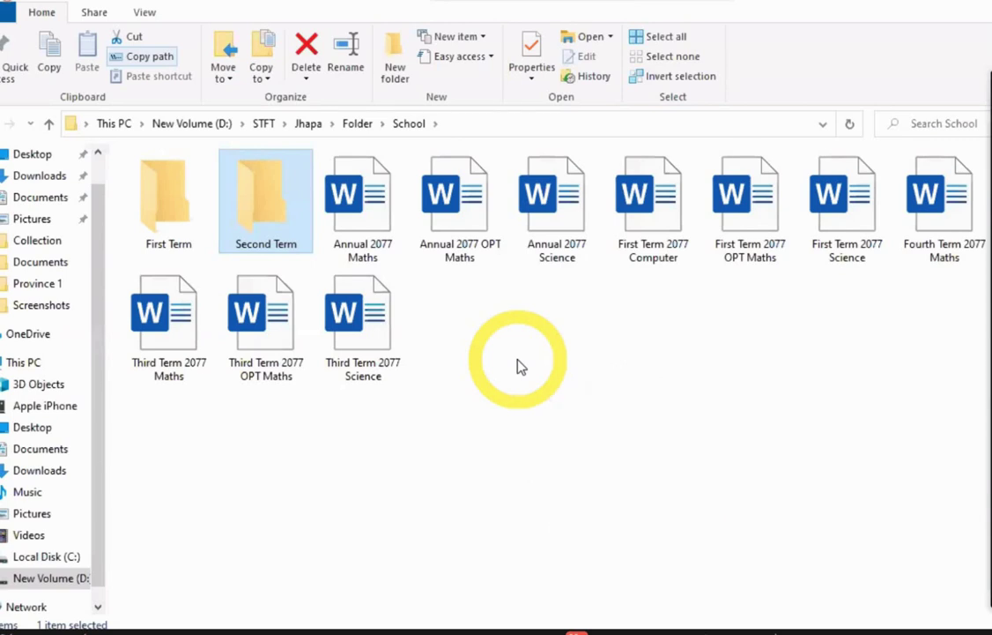
# Step: Create two more folders named Third Term and Fourth Term in the School folder
pyautogui.hotkey('ctrl', 'shift', 'n')
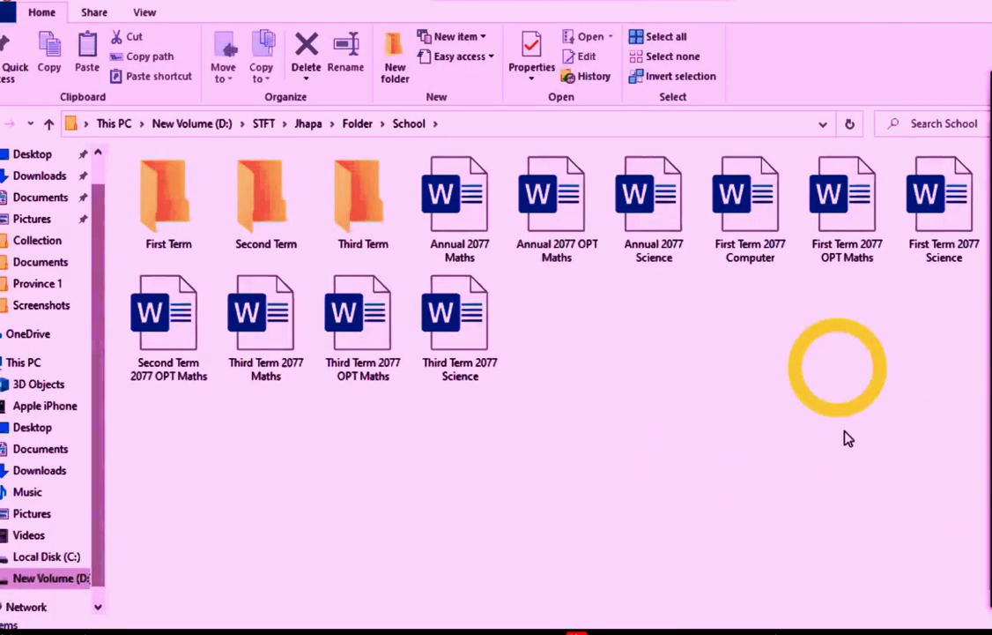
pyautogui.rightClick(738, 455)
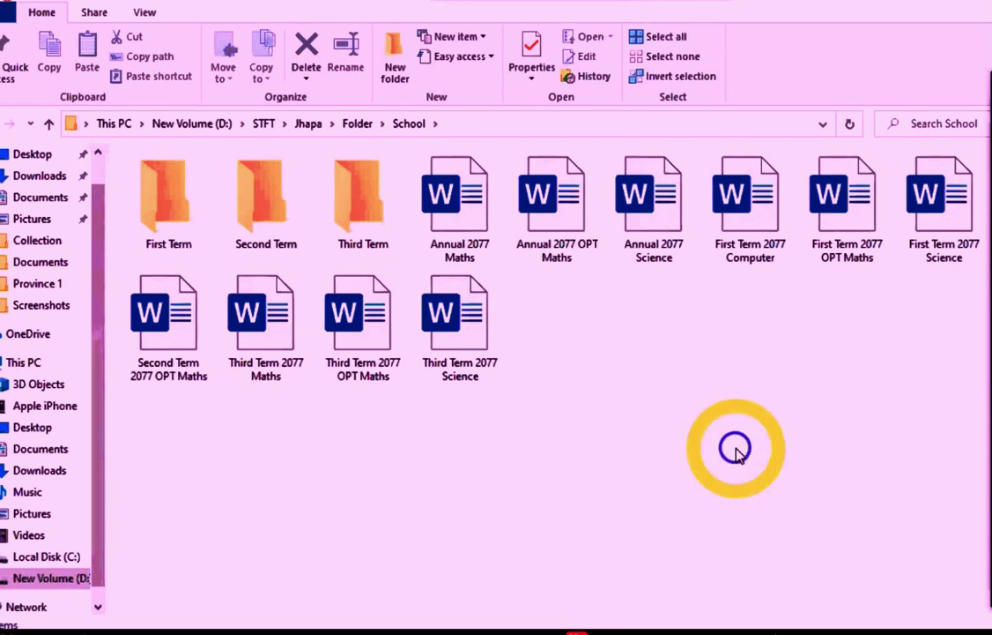
pyautogui.moveTo(770, 410)
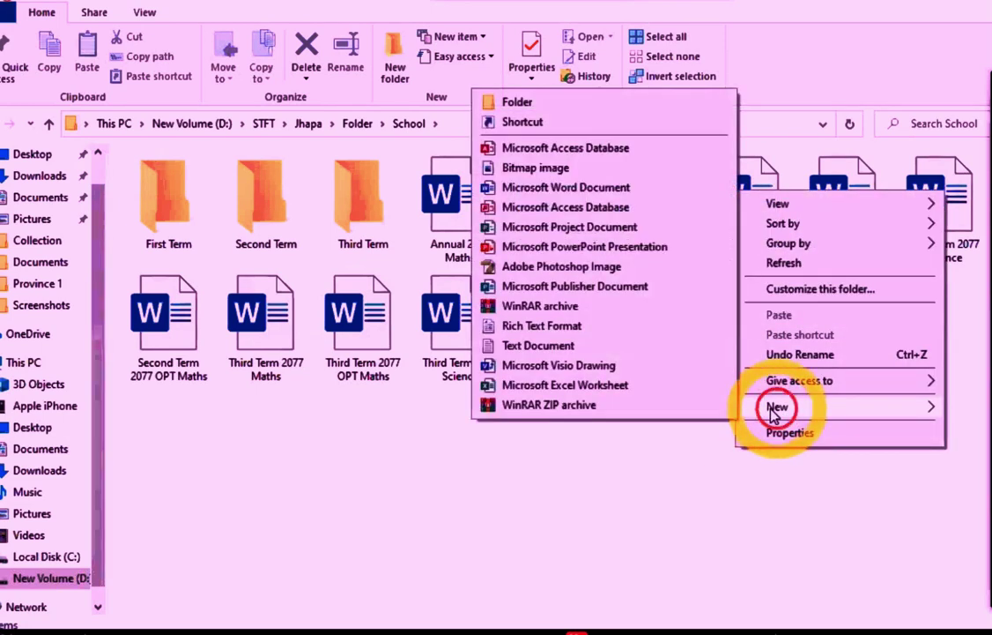
pyautogui.click(538, 104)
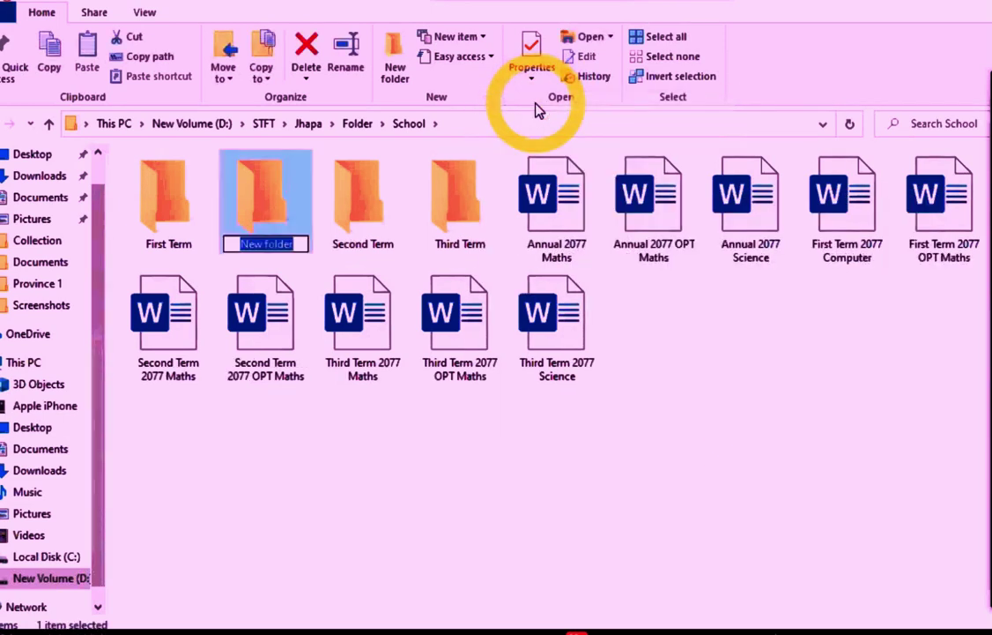
pyautogui.write('Fourt')
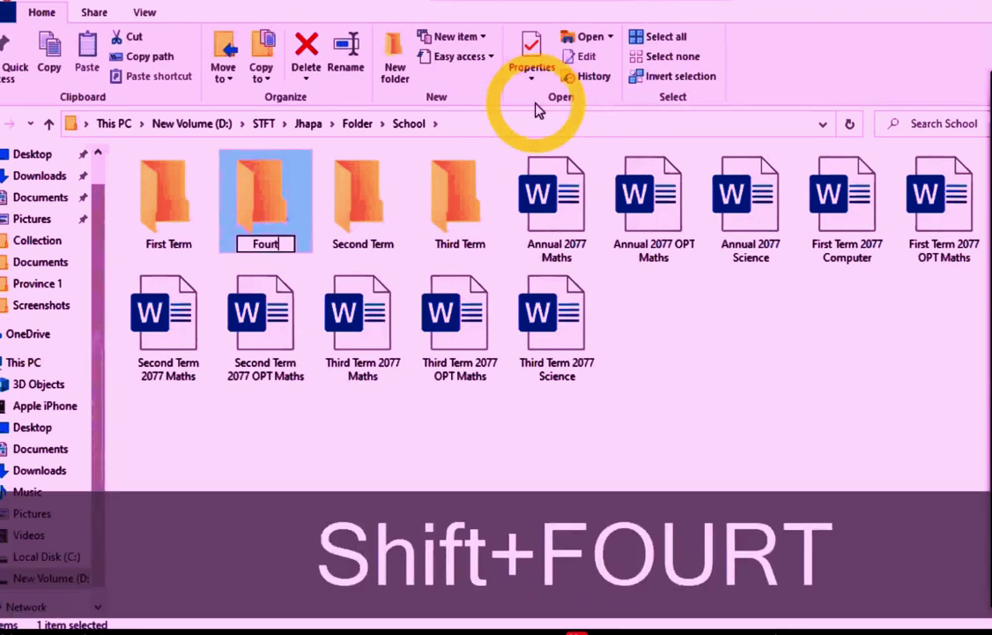
pyautogui.write('h Term')
pyautogui.press('Return')
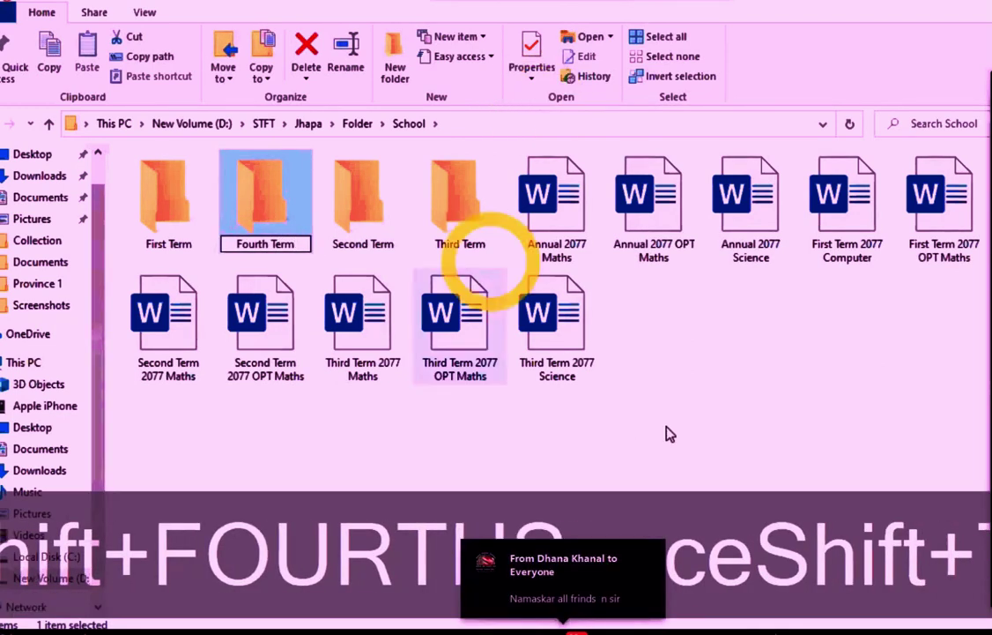
pyautogui.click(665, 428)
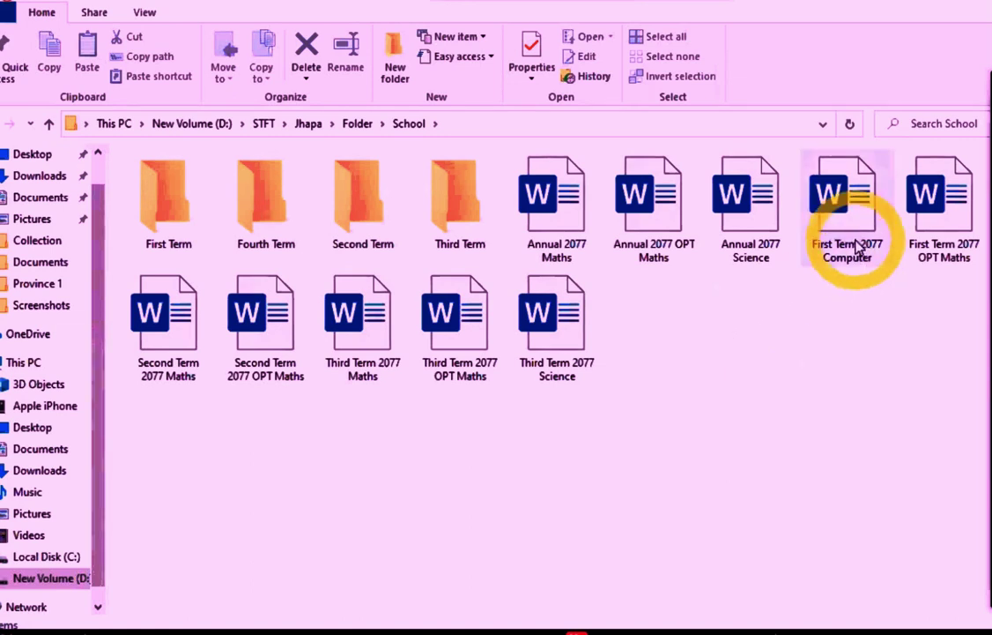
# Step: Move the First Term 2077 Computer, OPT Maths and Science documents into the First Term folder
pyautogui.click(848, 267)
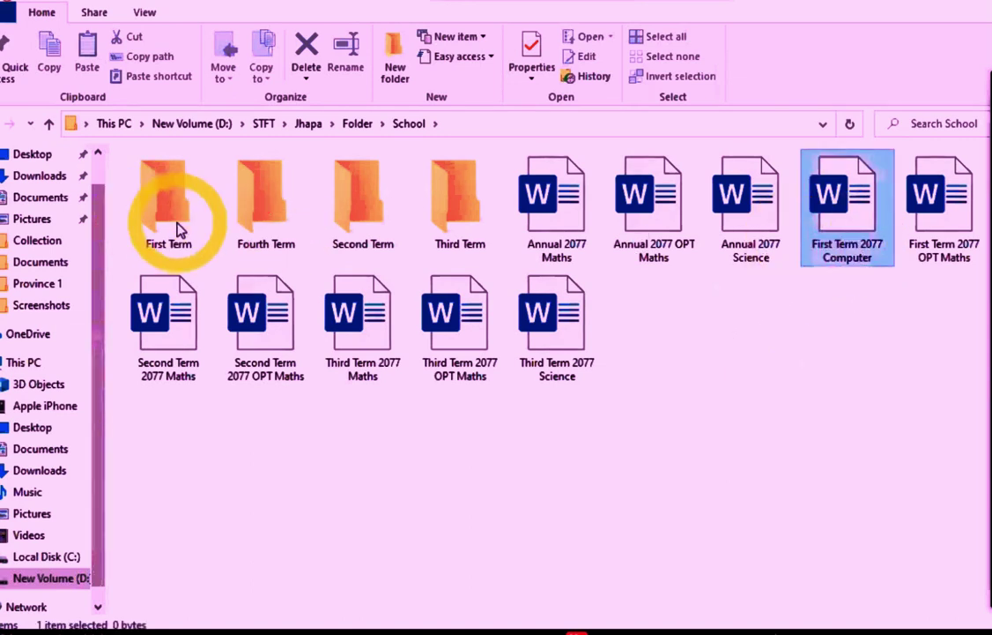
pyautogui.press('Delete')
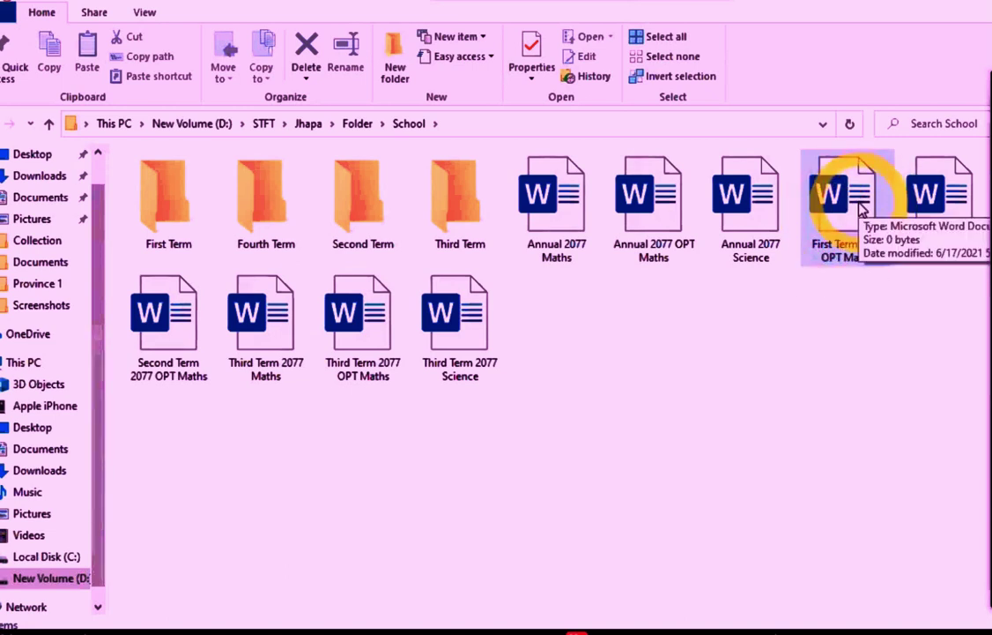
pyautogui.moveTo(855, 209); pyautogui.dragTo(174, 215)
pyautogui.moveTo(848, 215); pyautogui.dragTo(185, 228)
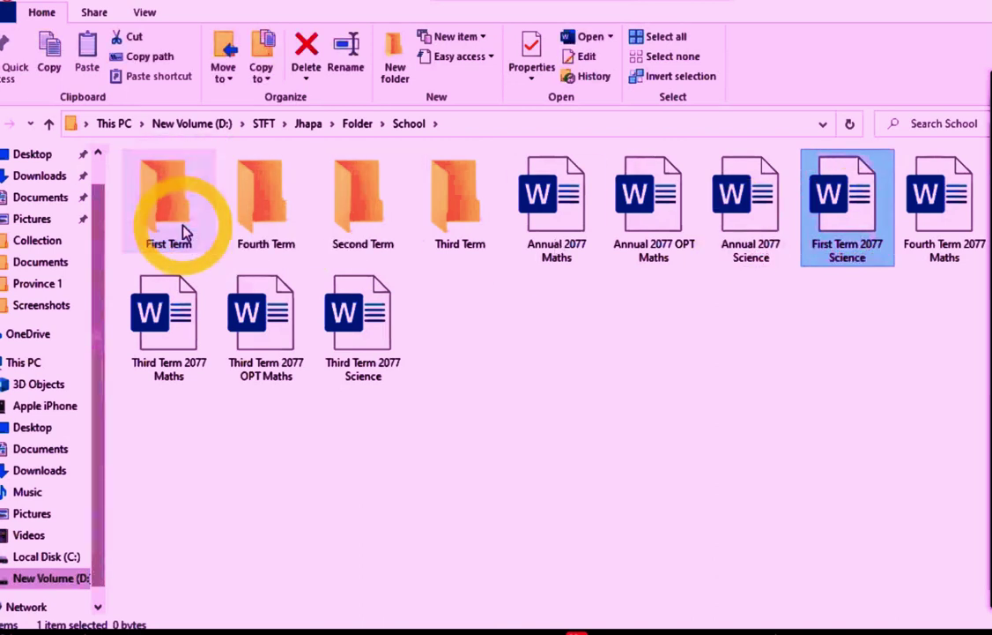
pyautogui.click(832, 428)
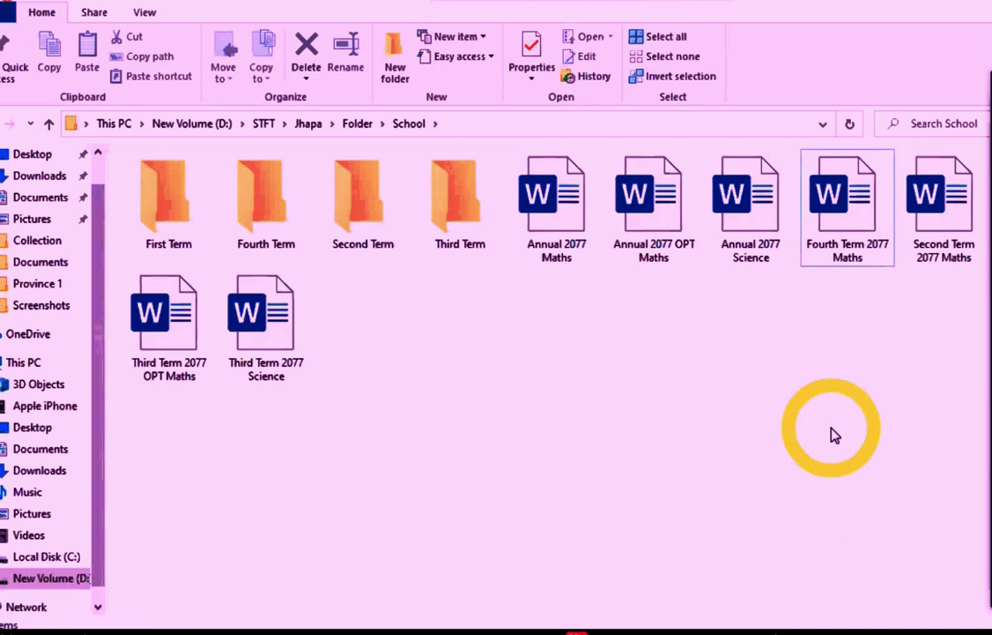
# Step: Move the Second Term 2077 Maths document into the Second Term folder
pyautogui.click(547, 263)
pyautogui.click(957, 317)
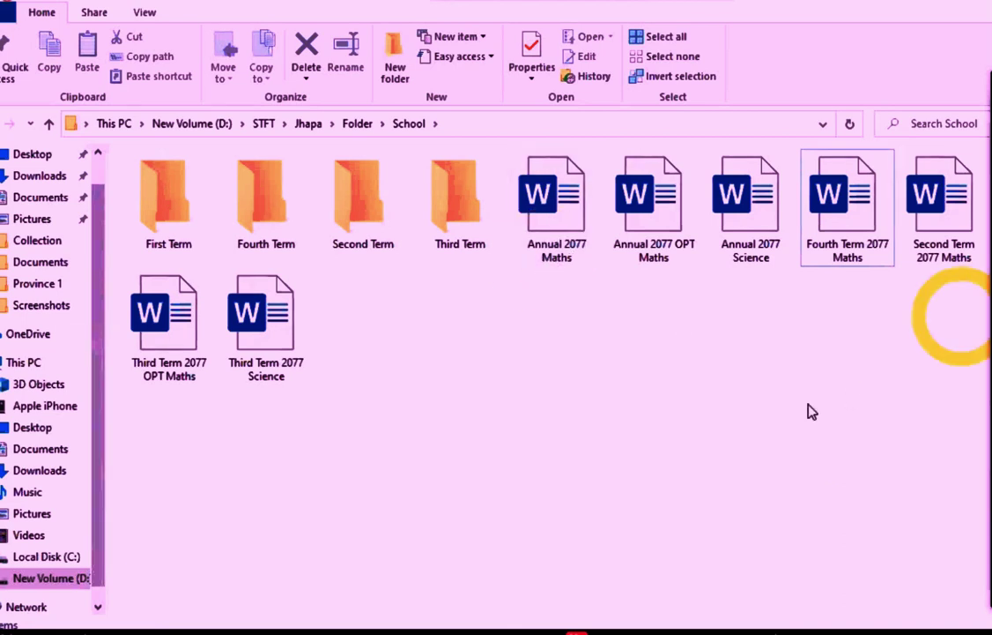
pyautogui.click(811, 411)
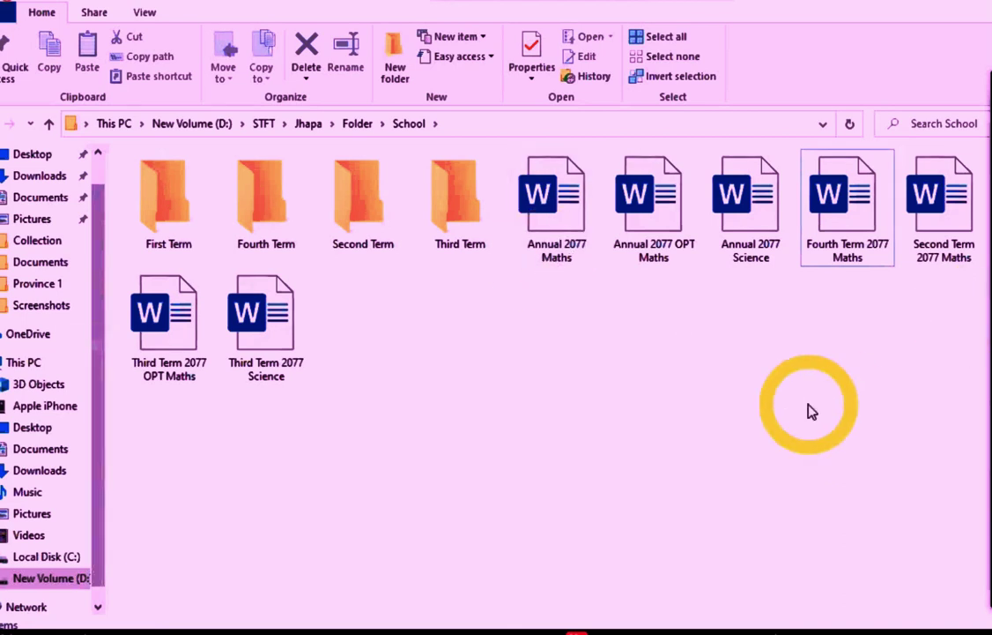
pyautogui.click(936, 216)
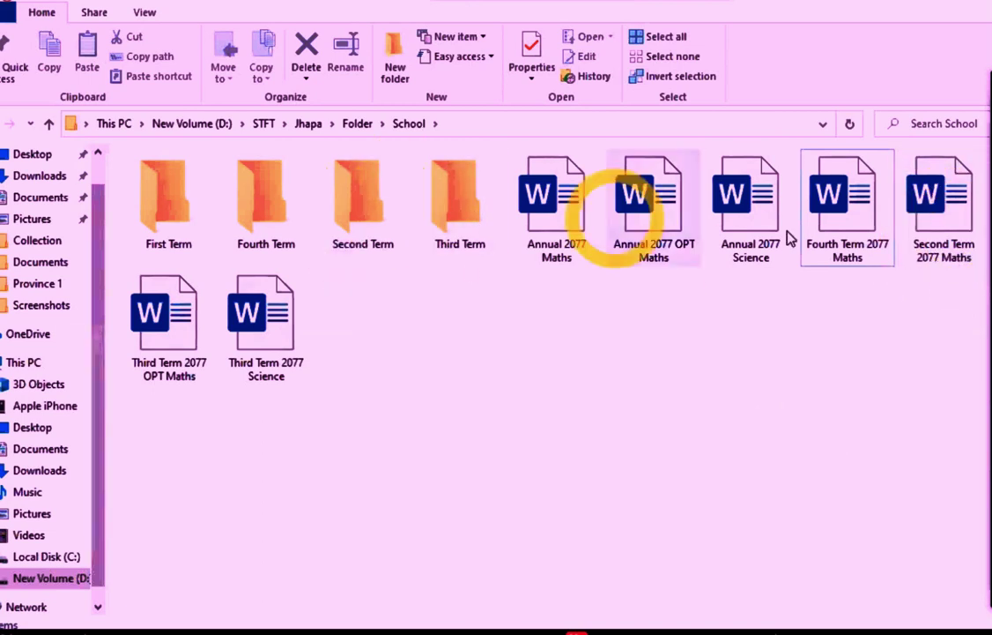
pyautogui.click(958, 217)
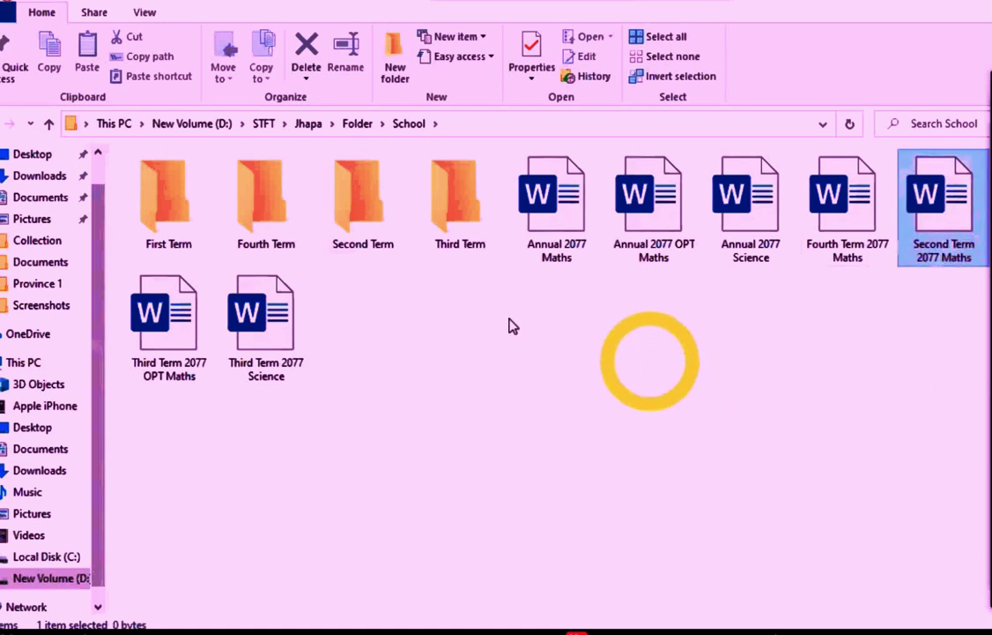
pyautogui.moveTo(513, 326); pyautogui.dragTo(381, 238)
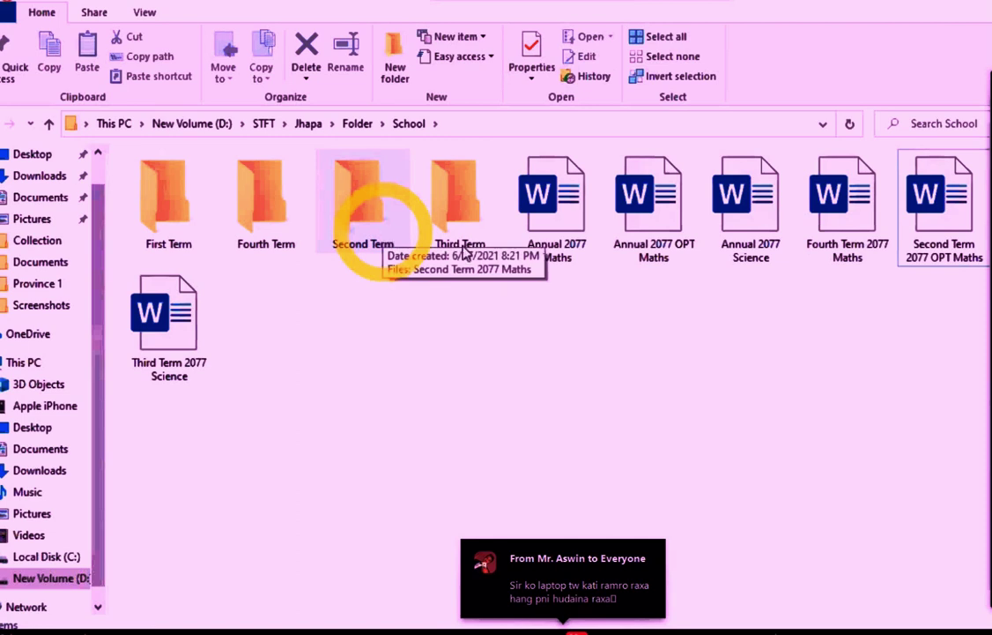
# Step: Move the remaining Second Term 2077 documents, including OPT Maths, into the Second Term folder
pyautogui.click(948, 215)
pyautogui.moveTo(913, 299); pyautogui.dragTo(365, 232)
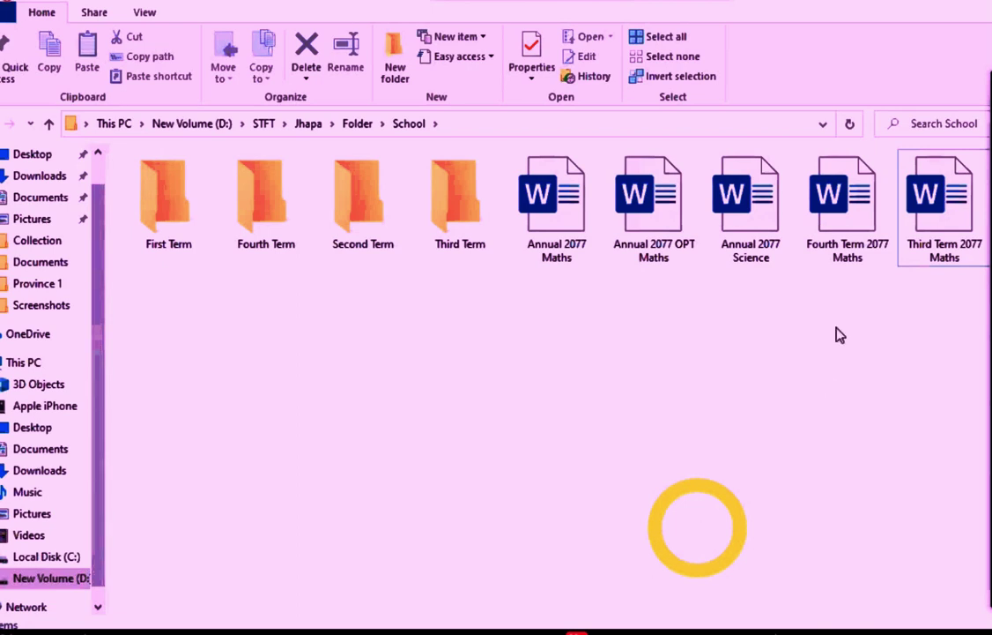
# Step: Move the Third Term 2077 Maths, OPT Maths and Science documents into the Third Term folder, and Fourth Term 2077 Maths into the Fourth Term folder
pyautogui.click(943, 220)
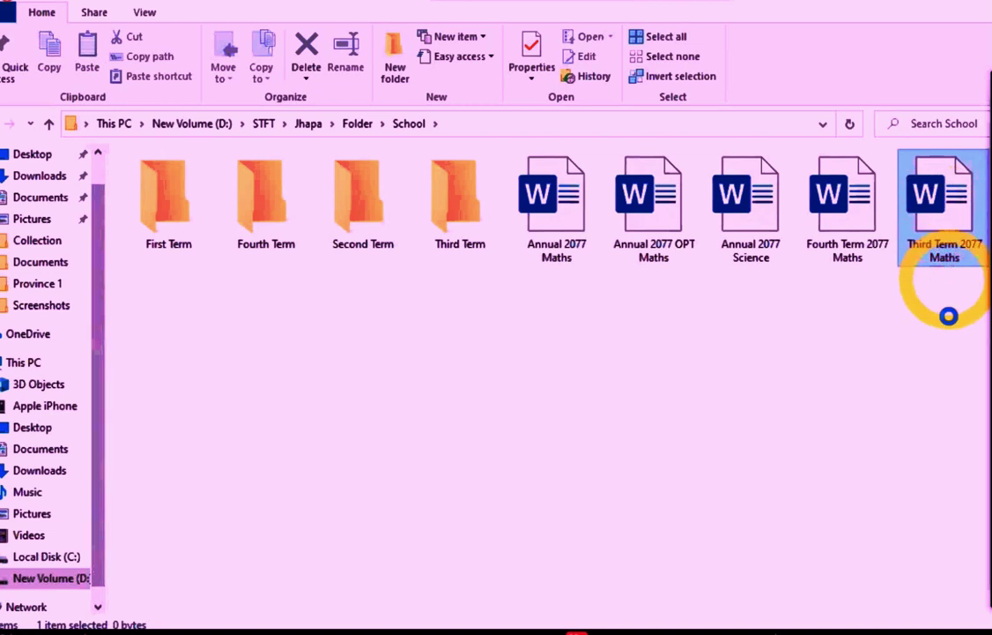
pyautogui.moveTo(948, 316); pyautogui.dragTo(467, 254)
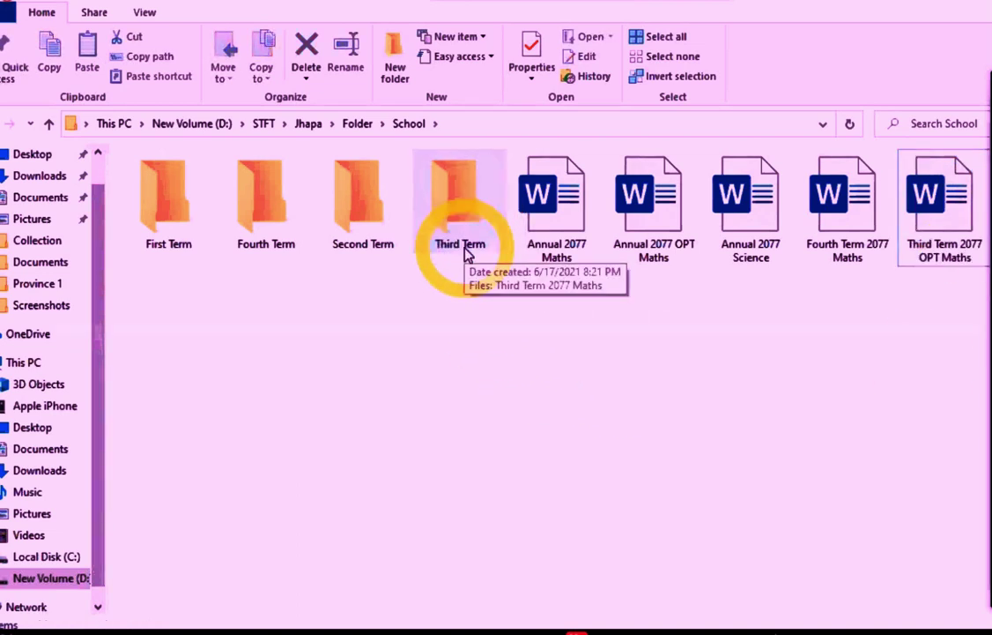
pyautogui.click(929, 199)
pyautogui.moveTo(930, 199); pyautogui.dragTo(459, 203)
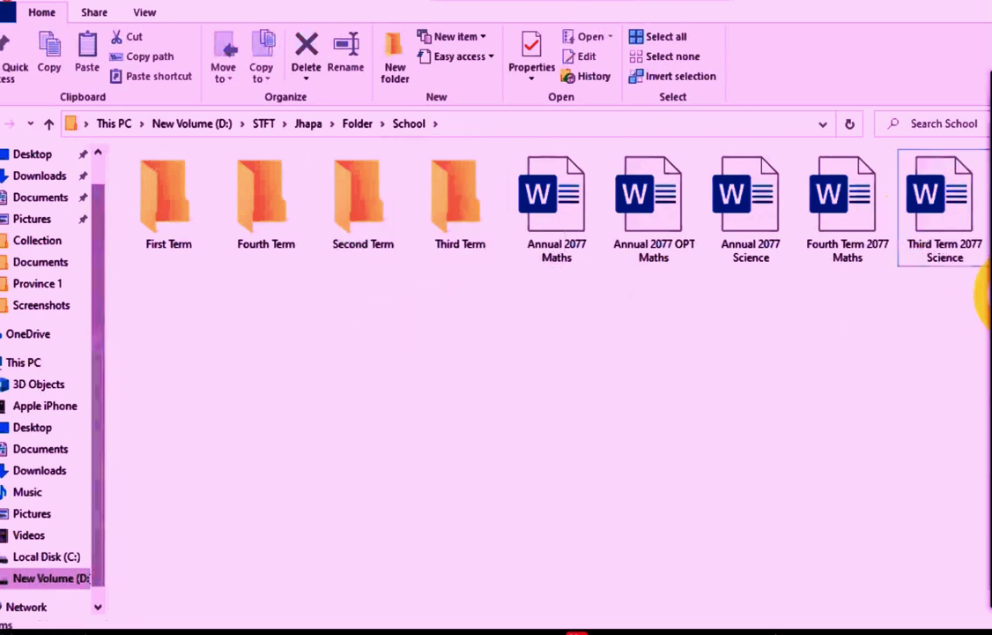
pyautogui.moveTo(961, 221); pyautogui.dragTo(443, 228)
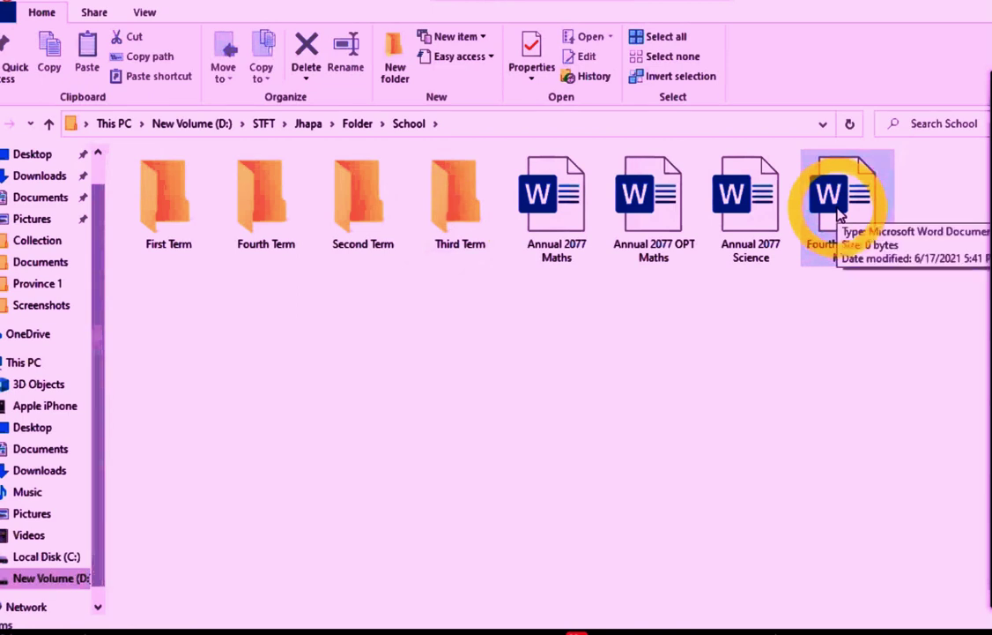
pyautogui.moveTo(839, 215); pyautogui.dragTo(264, 236)
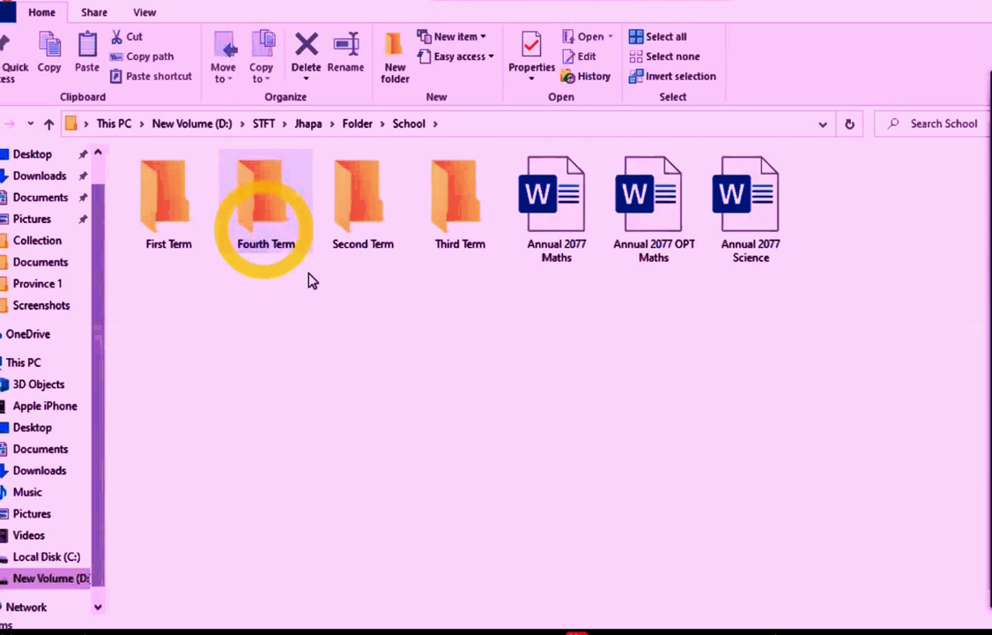
pyautogui.click(468, 389)
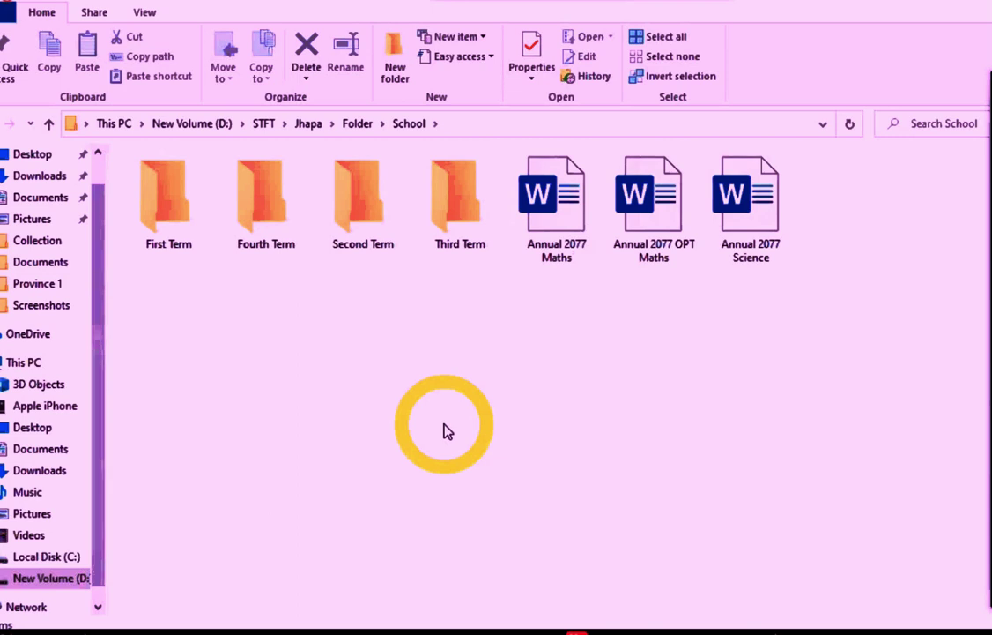
pyautogui.rightClick(627, 435)
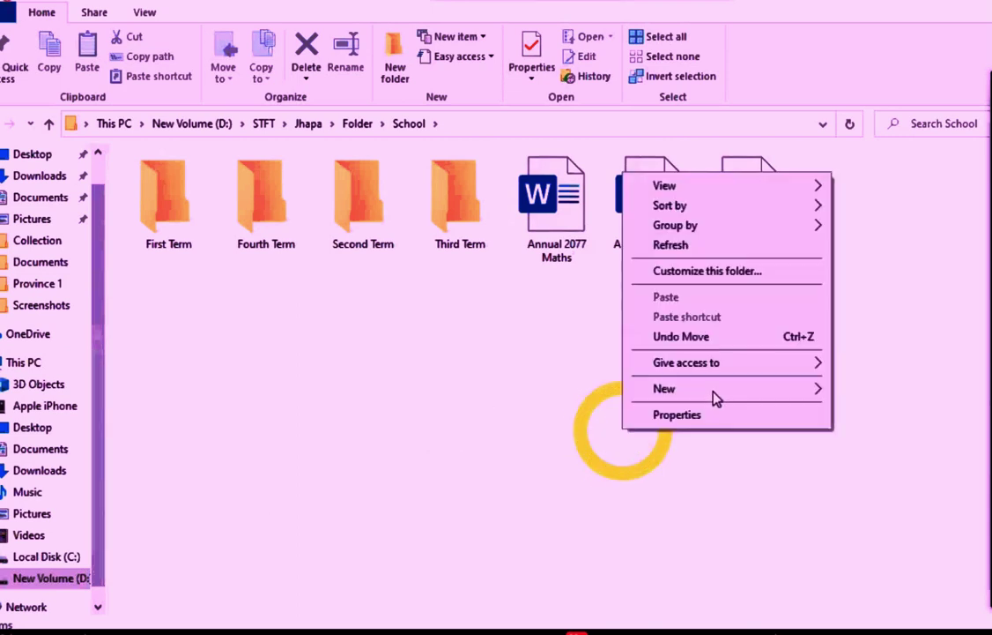
pyautogui.moveTo(789, 390)
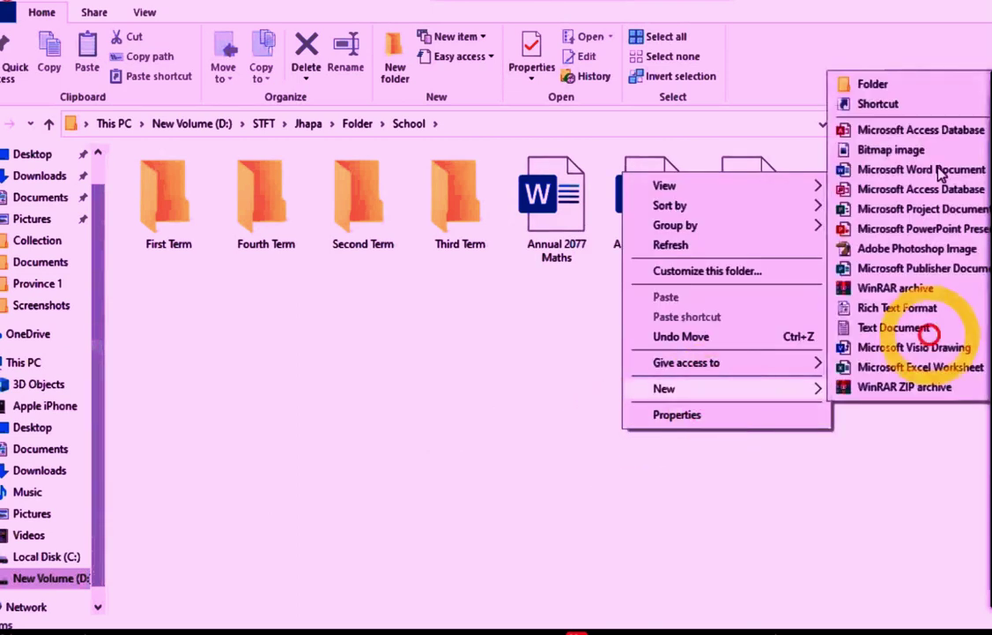
pyautogui.click(295, 491)
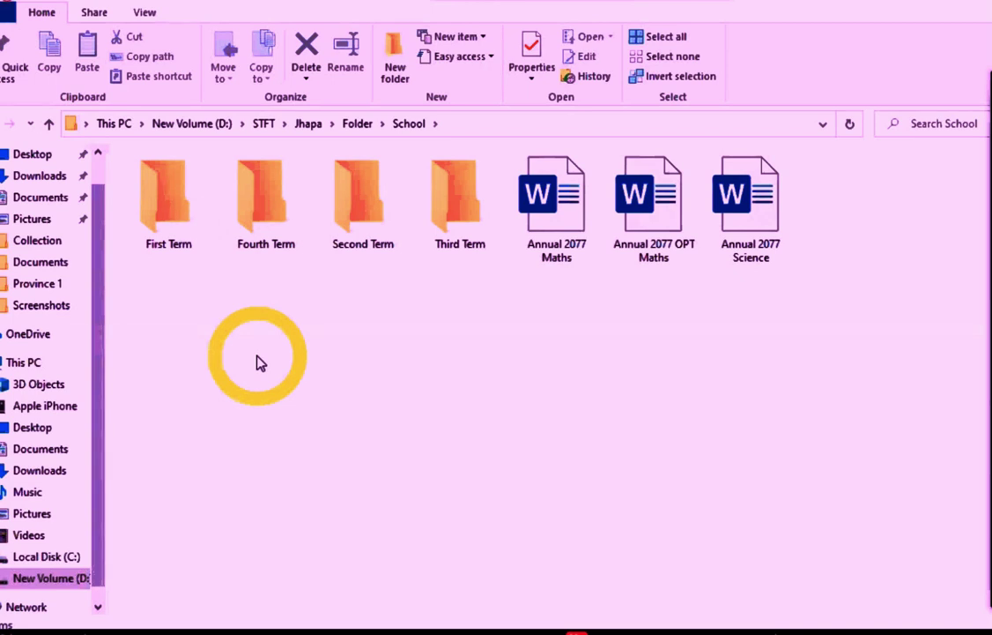
# Step: Create a new folder named Annual in the School folder
pyautogui.hotkey('ctrl', 'shift', 'n')
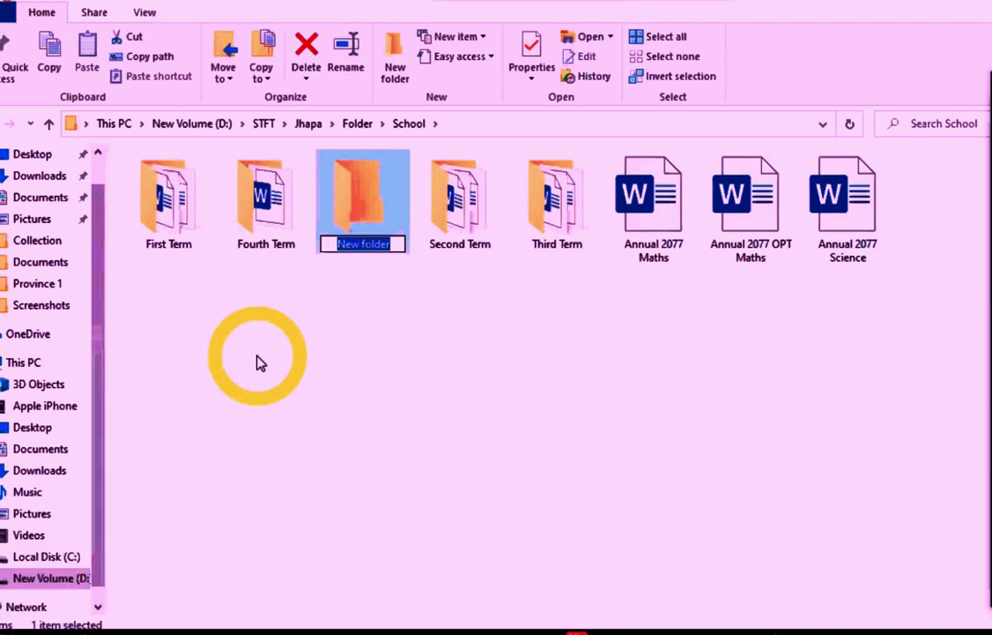
pyautogui.write('Annual')
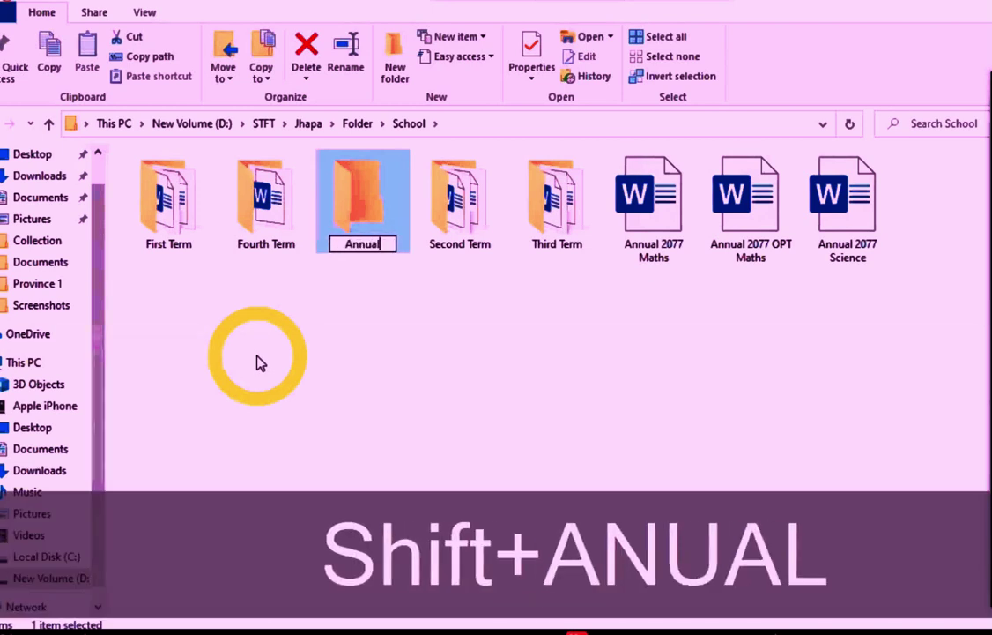
pyautogui.press('Return')
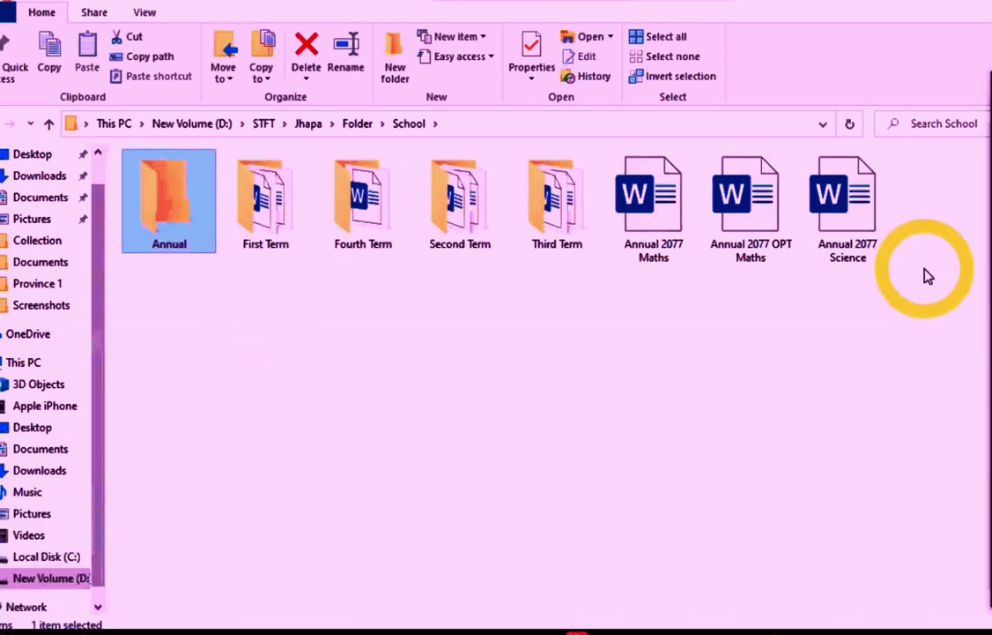
pyautogui.moveTo(924, 269); pyautogui.dragTo(639, 269)
pyautogui.click(753, 357)
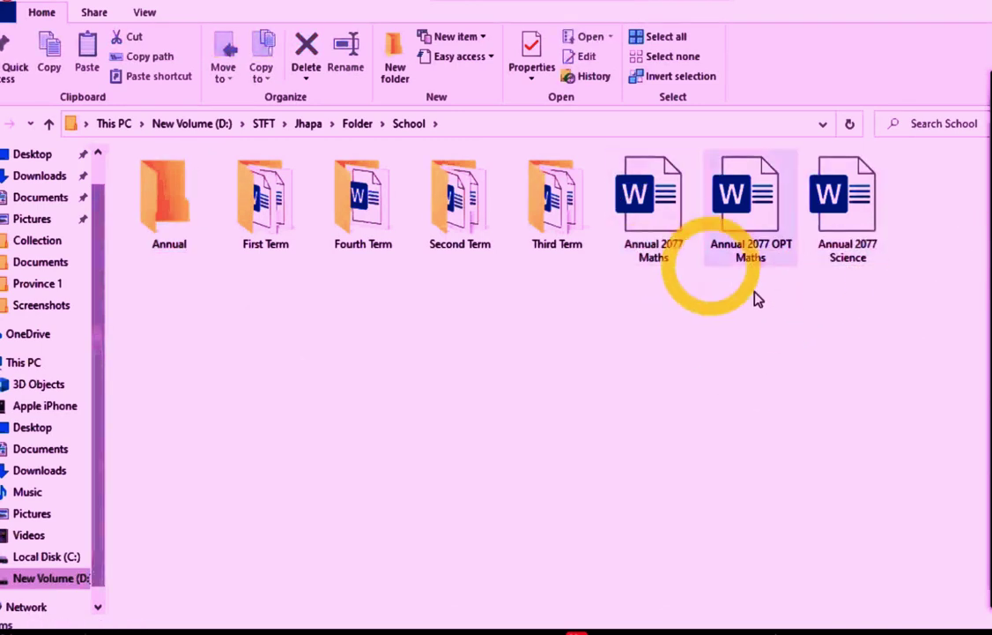
pyautogui.click(751, 204)
pyautogui.click(848, 203)
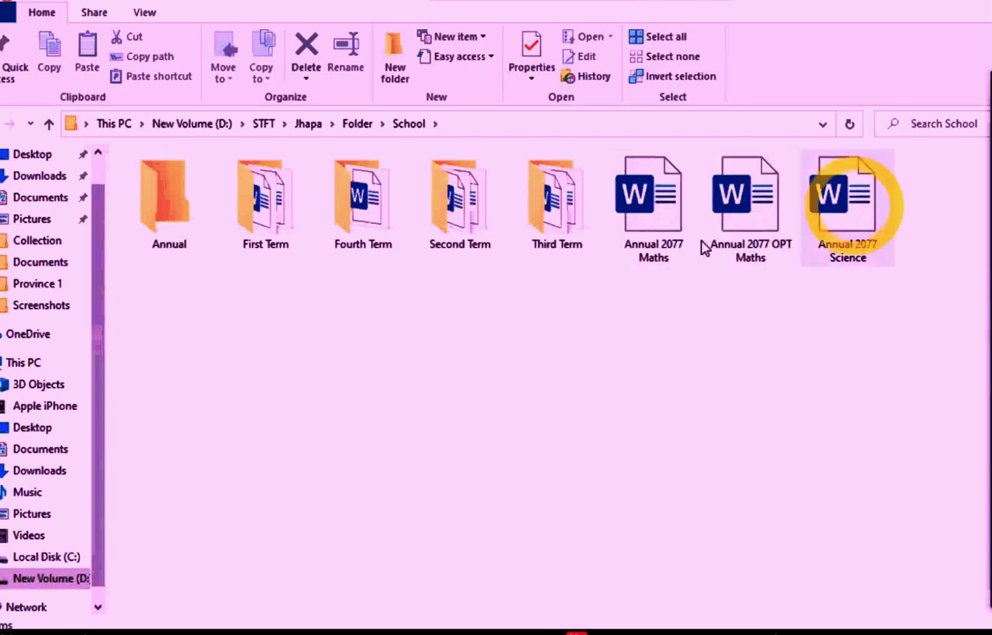
pyautogui.click(925, 253)
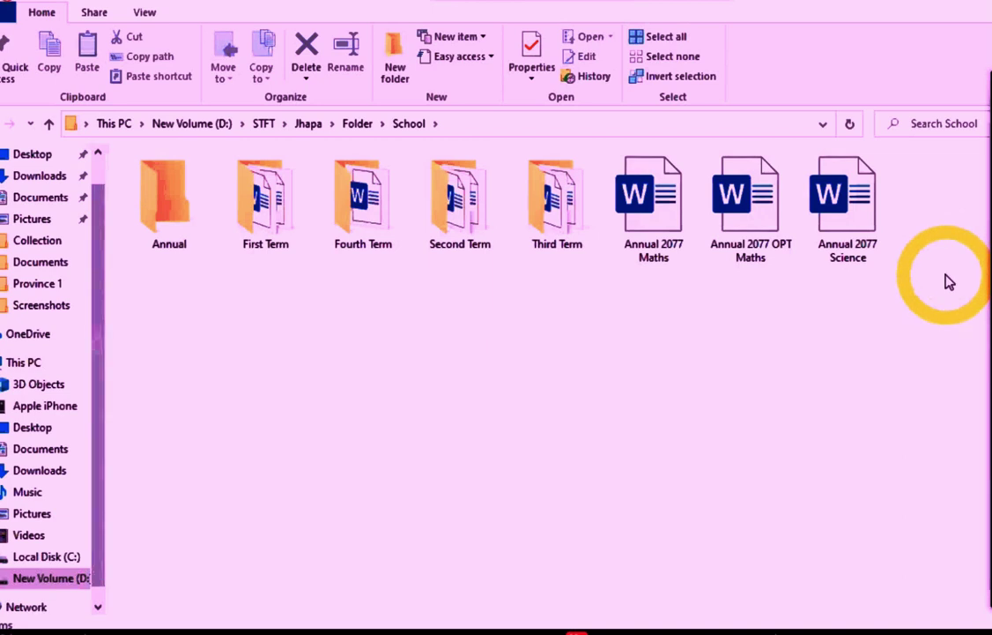
# Step: Select the Annual 2077 Maths, OPT Maths and Science documents together and move them into the Annual folder
pyautogui.moveTo(934, 268); pyautogui.dragTo(631, 199)
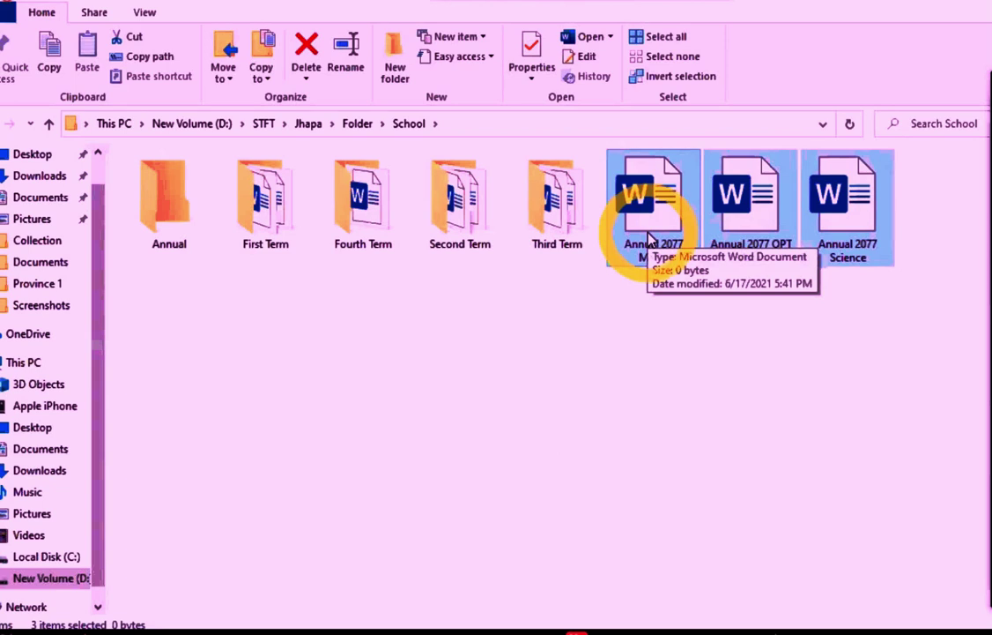
pyautogui.moveTo(650, 238); pyautogui.dragTo(171, 247)
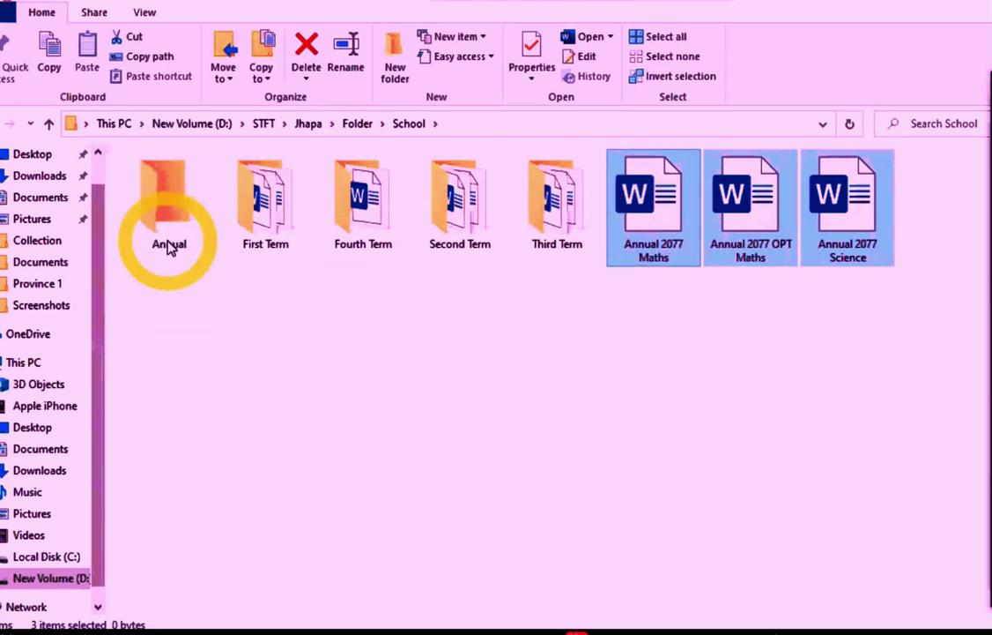
pyautogui.click(332, 408)
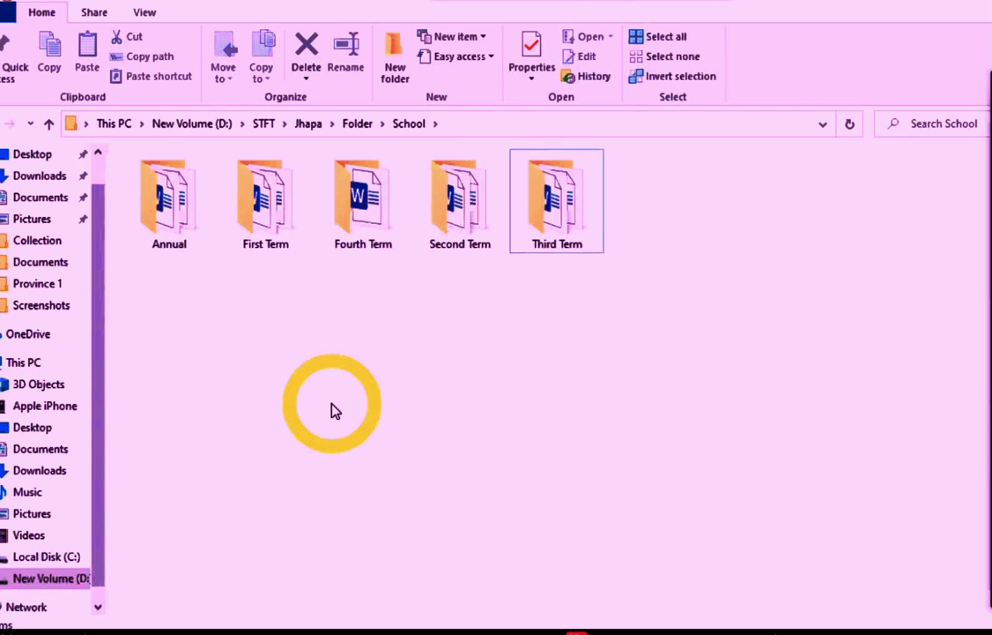
# Step: Look inside the Annual and First Term folders, returning to the School folder after each one
pyautogui.doubleClick(165, 195)
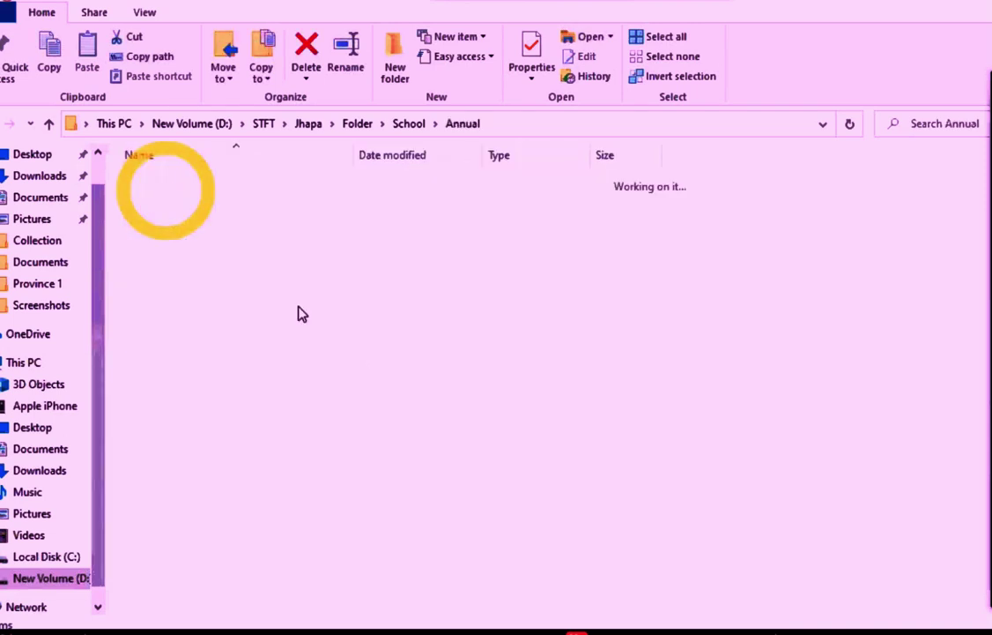
pyautogui.click(50, 124)
pyautogui.click(257, 227)
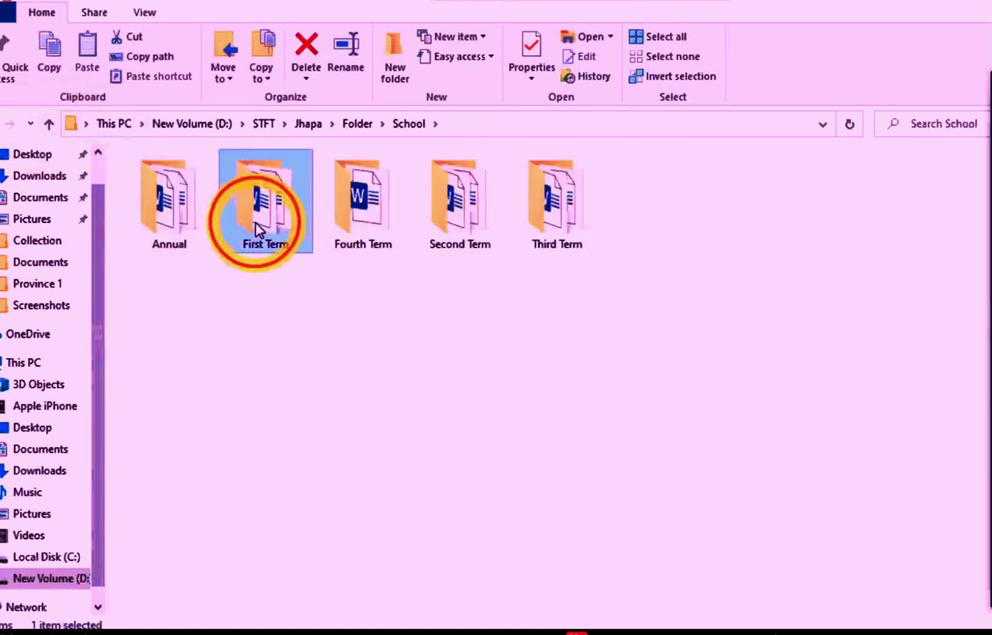
pyautogui.doubleClick(258, 227)
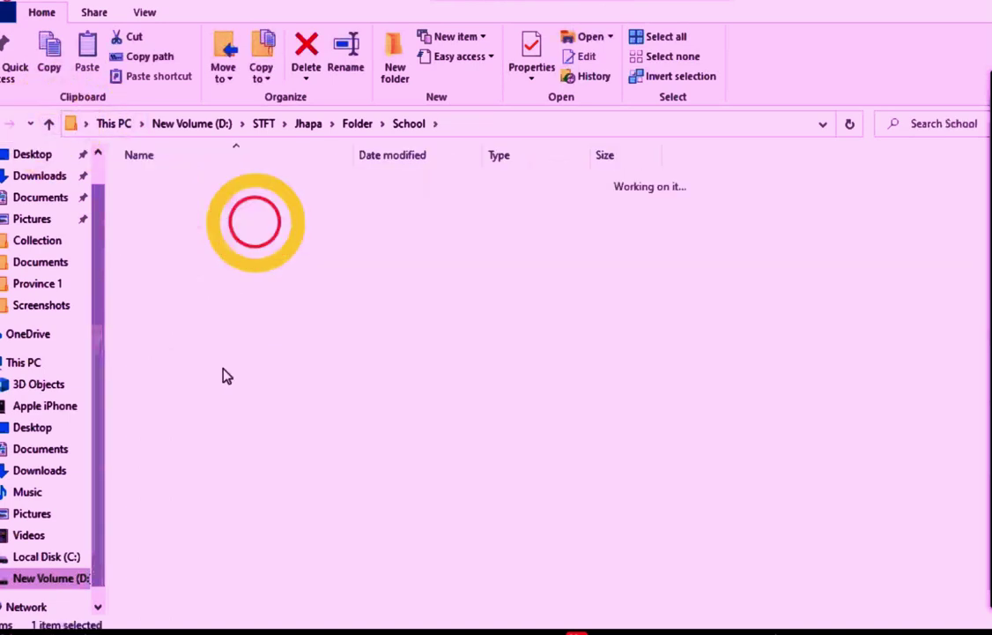
pyautogui.click(51, 129)
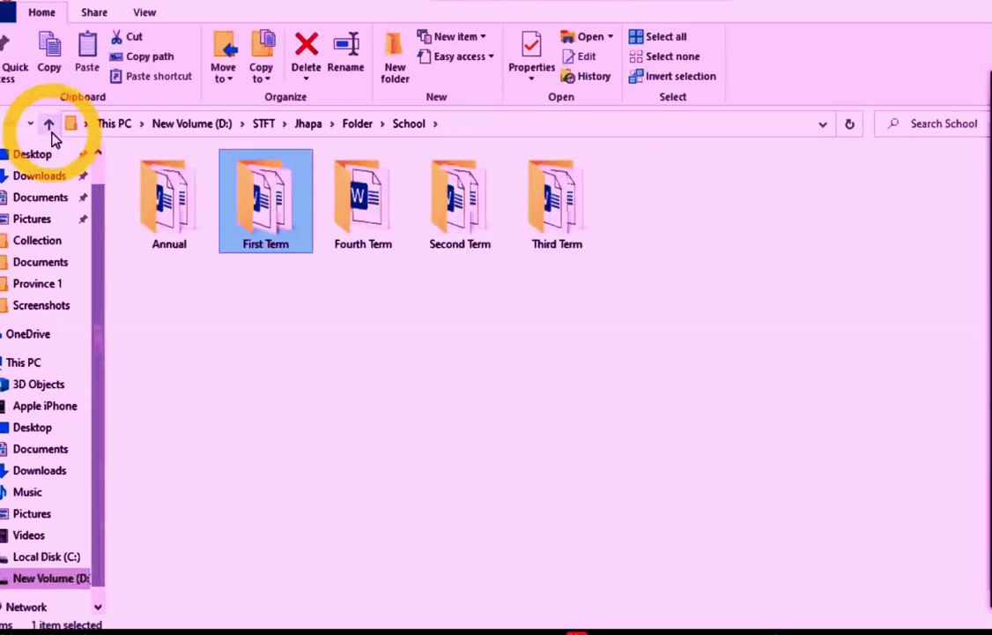
# Step: Go up from the School folder to its parent directory, consulting the lesson slide about folders before and after
pyautogui.hotkey('alt', 'Tab')
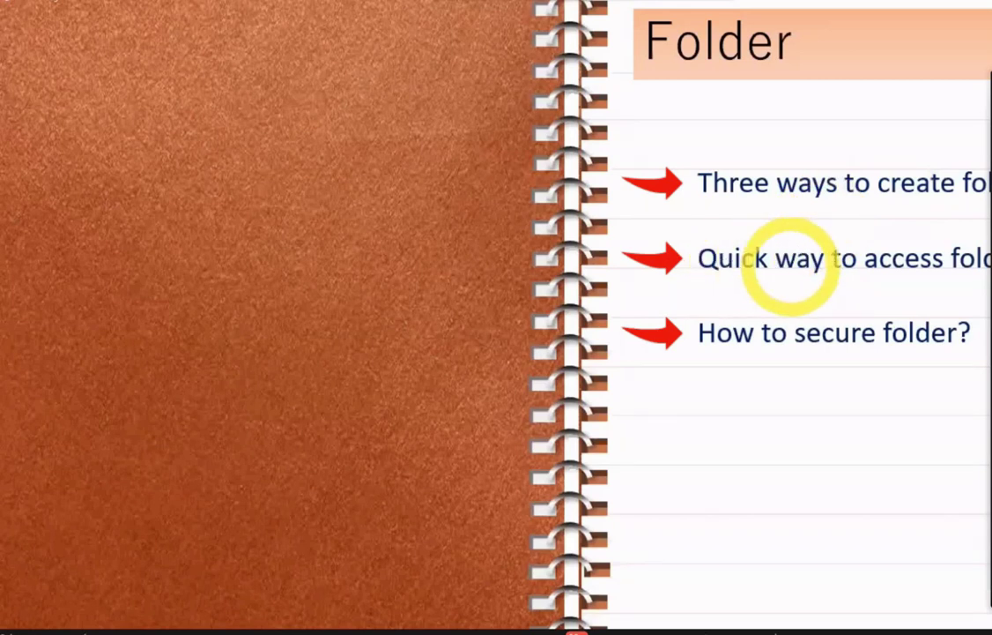
pyautogui.hotkey('alt', 'Tab')
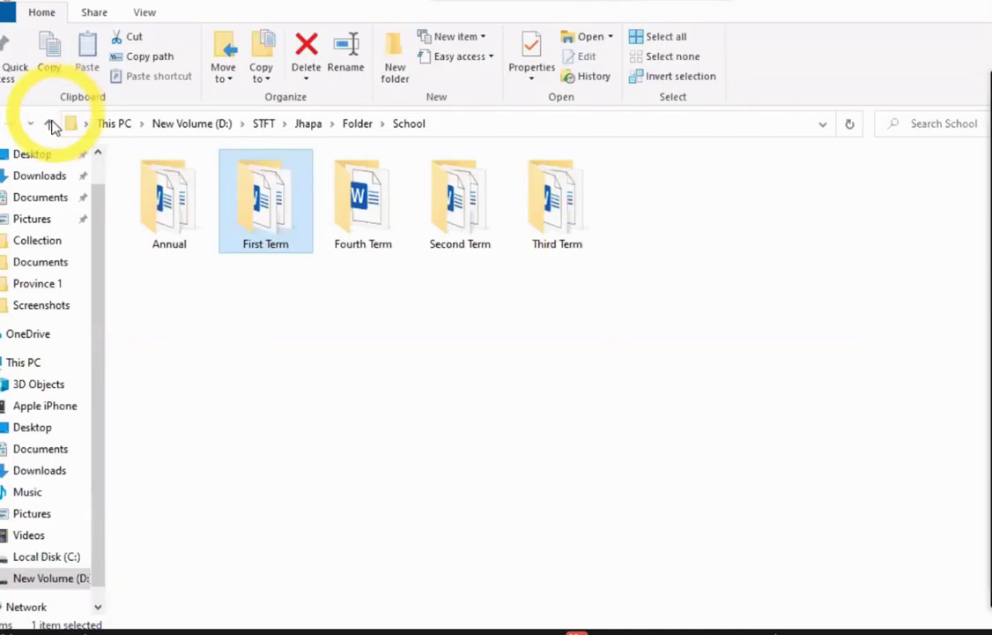
pyautogui.click(49, 124)
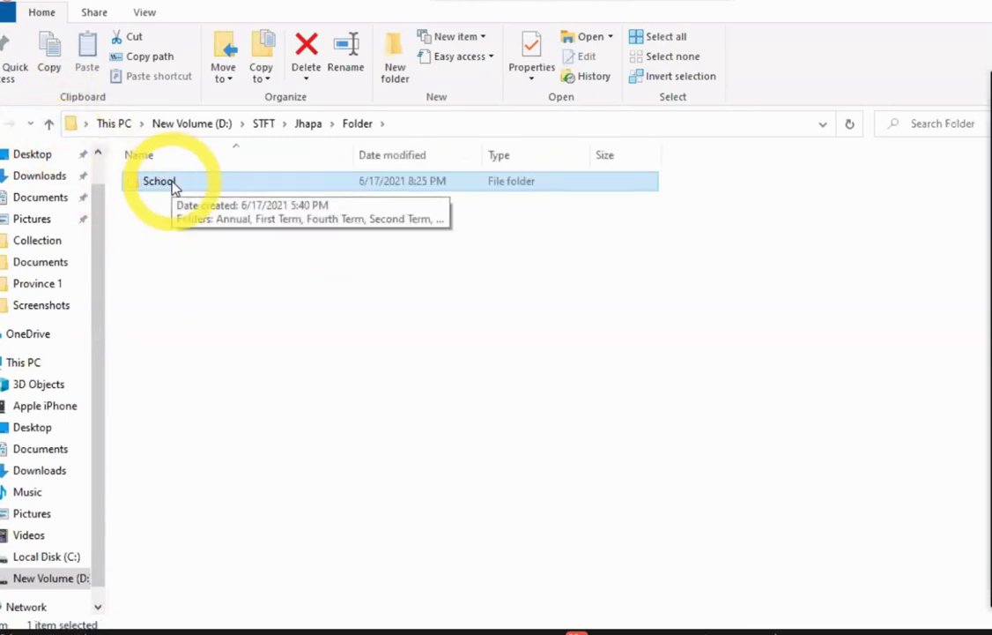
pyautogui.click(414, 125)
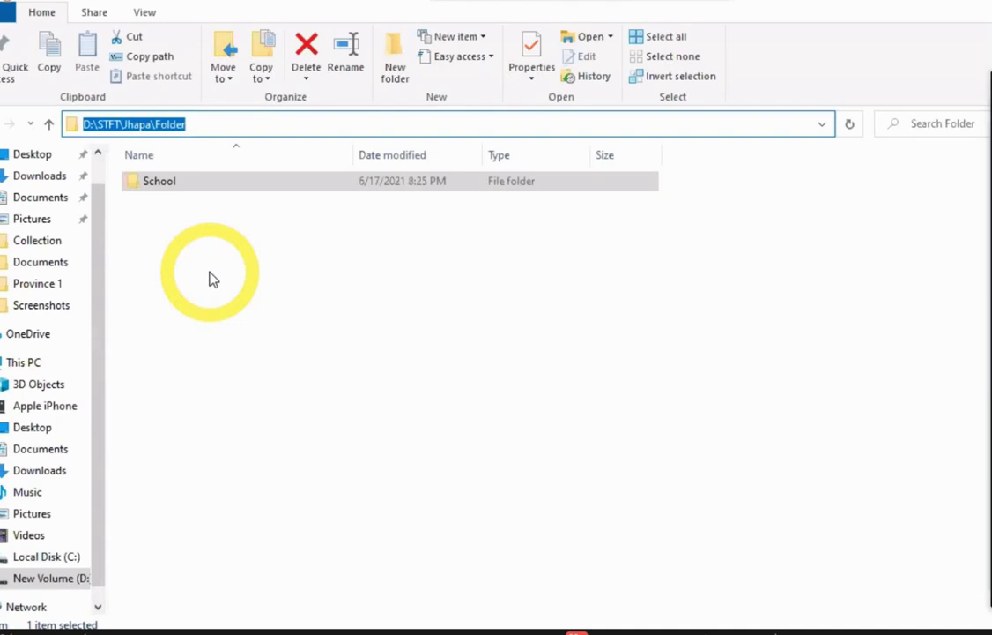
pyautogui.hotkey('alt', 'Tab')
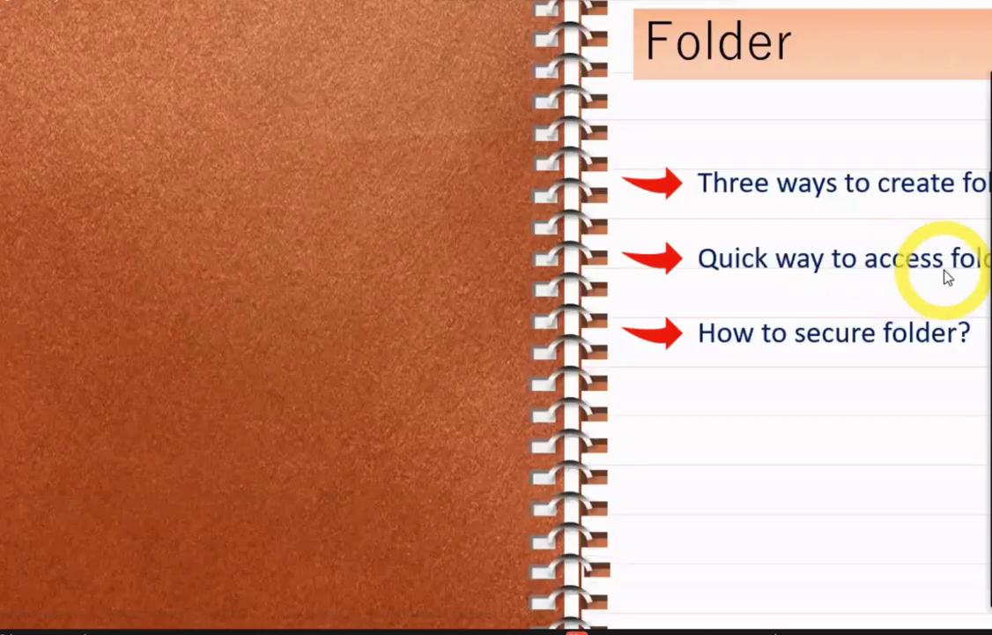
pyautogui.hotkey('alt', 'Tab')
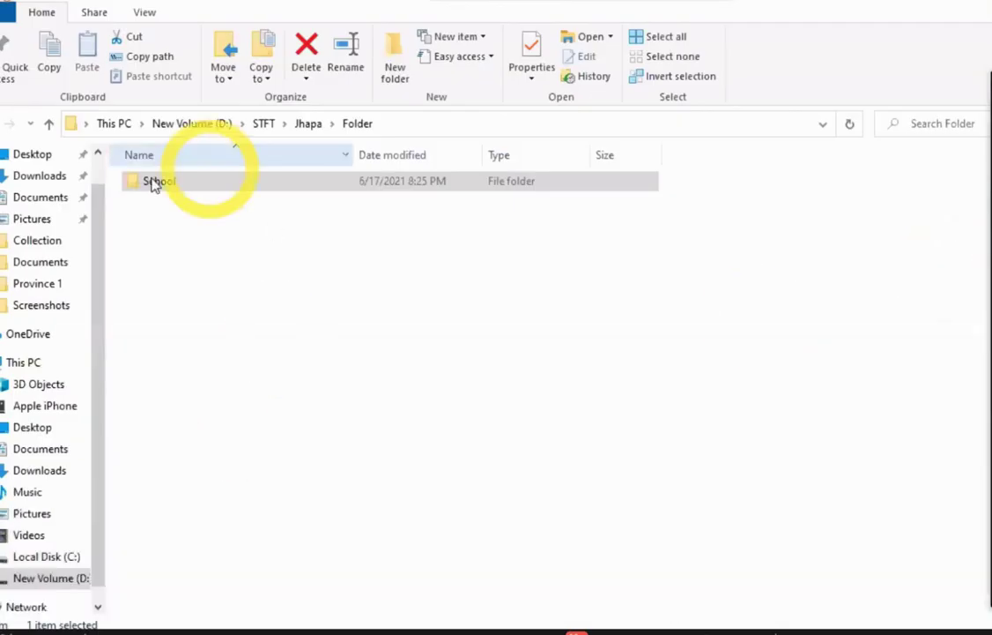
# Step: Pin the School folder to Start
pyautogui.click(148, 183)
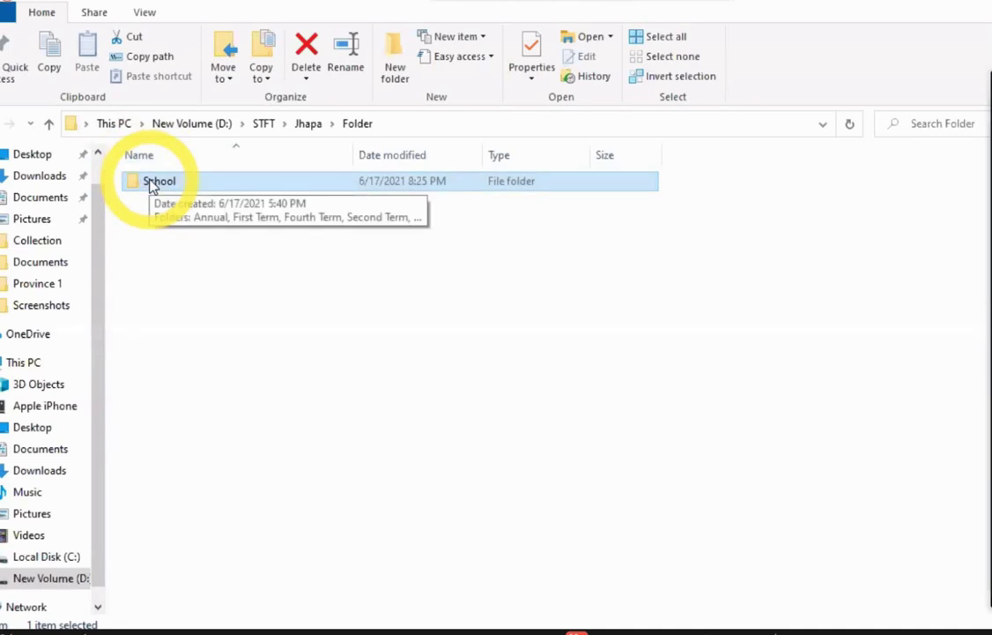
pyautogui.rightClick(150, 182)
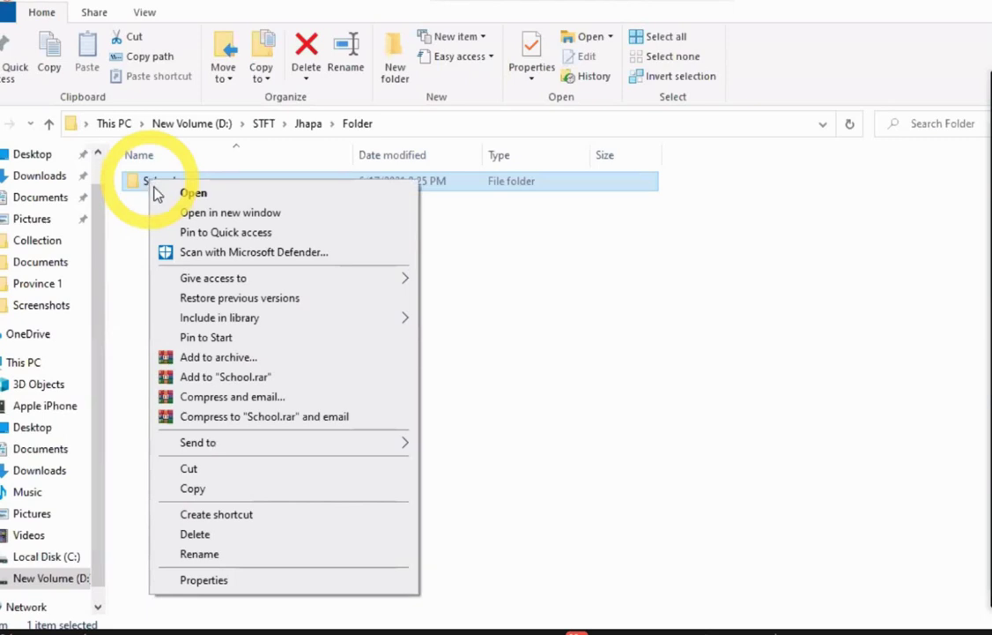
pyautogui.click(205, 343)
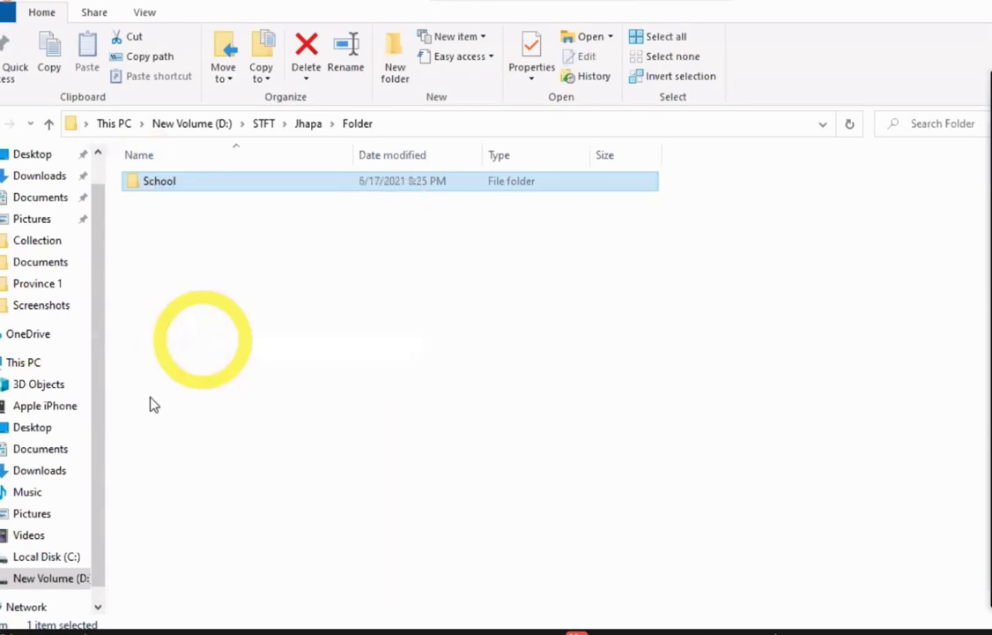
# Step: Check the Start menu for the pinned School tile and close the menu
pyautogui.click(8, 619)
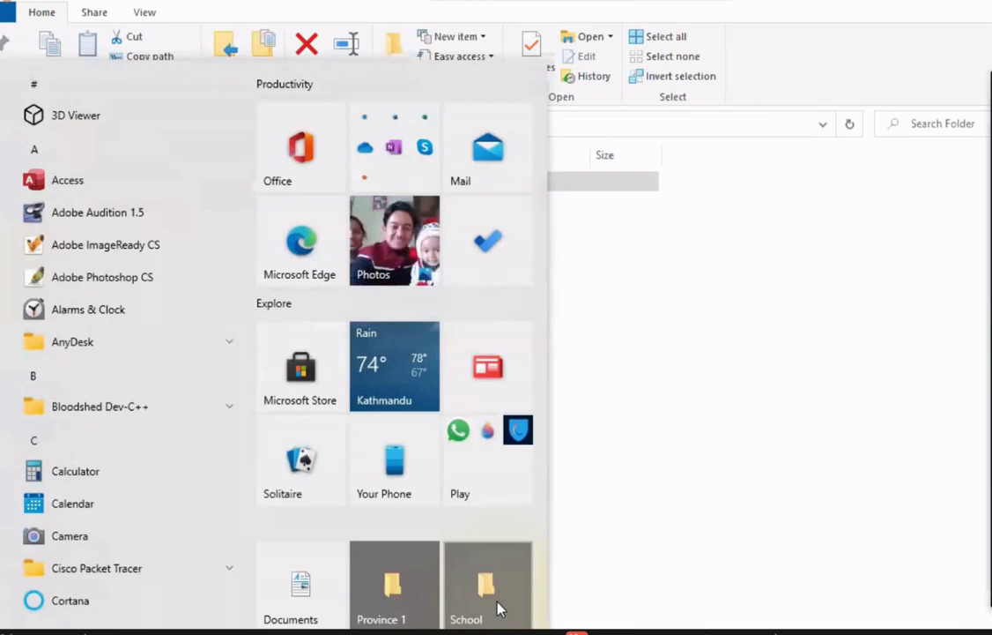
pyautogui.click(611, 485)
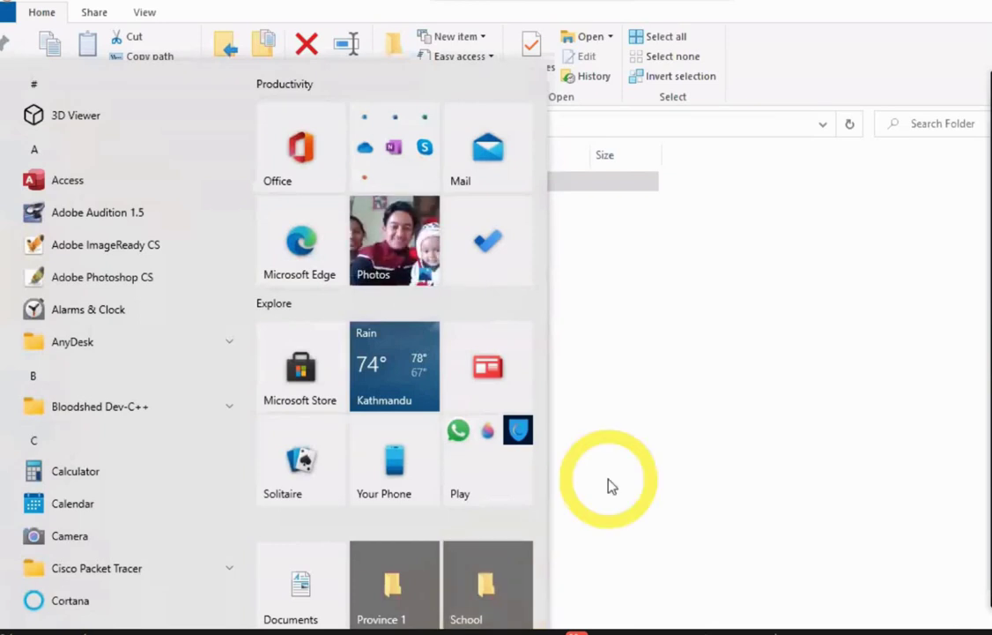
pyautogui.click(611, 486)
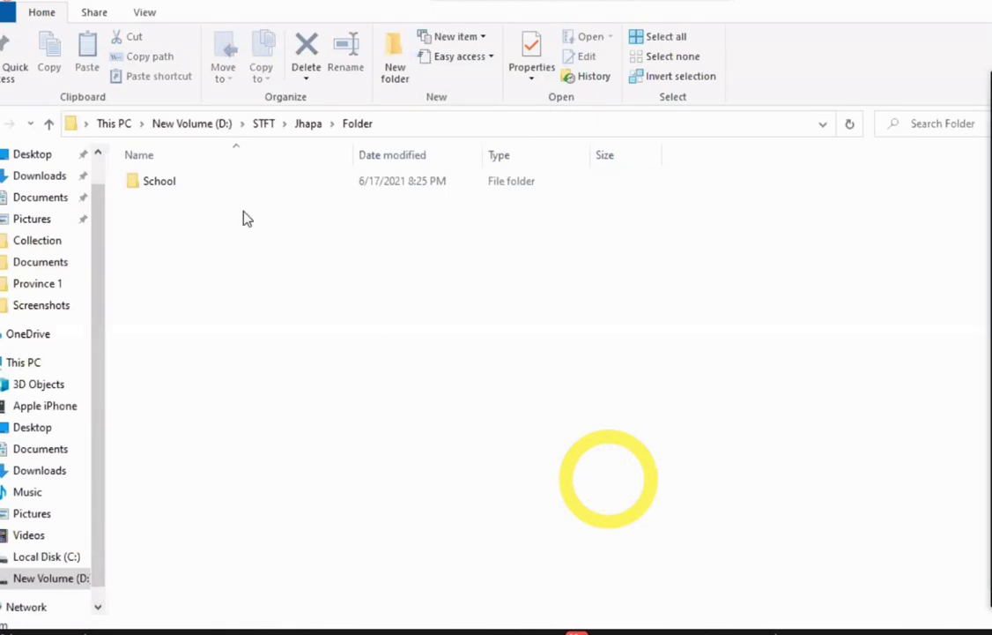
# Step: Pin the School folder to Quick access
pyautogui.click(169, 181)
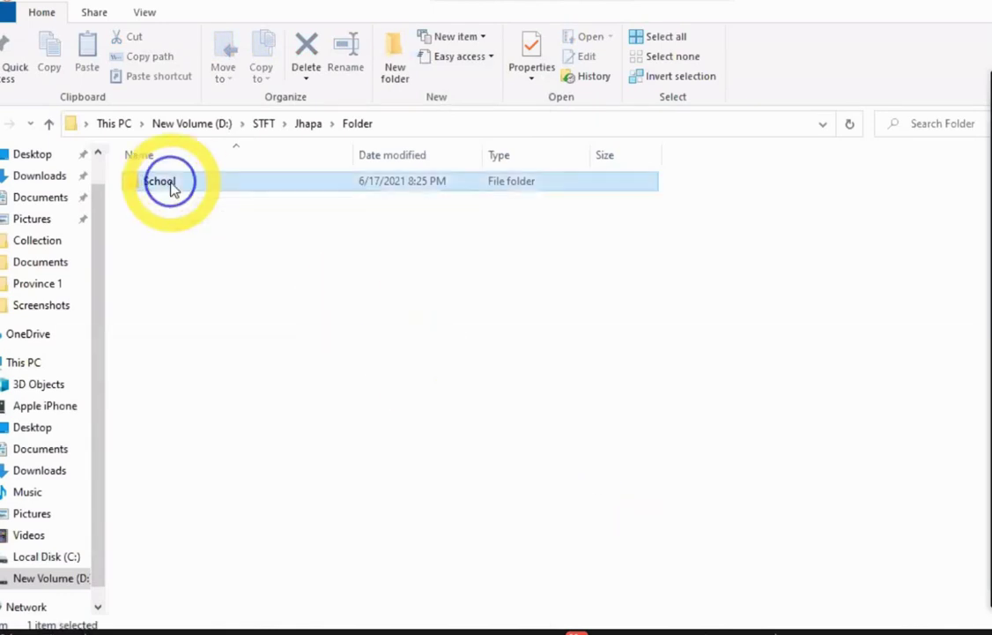
pyautogui.rightClick(172, 188)
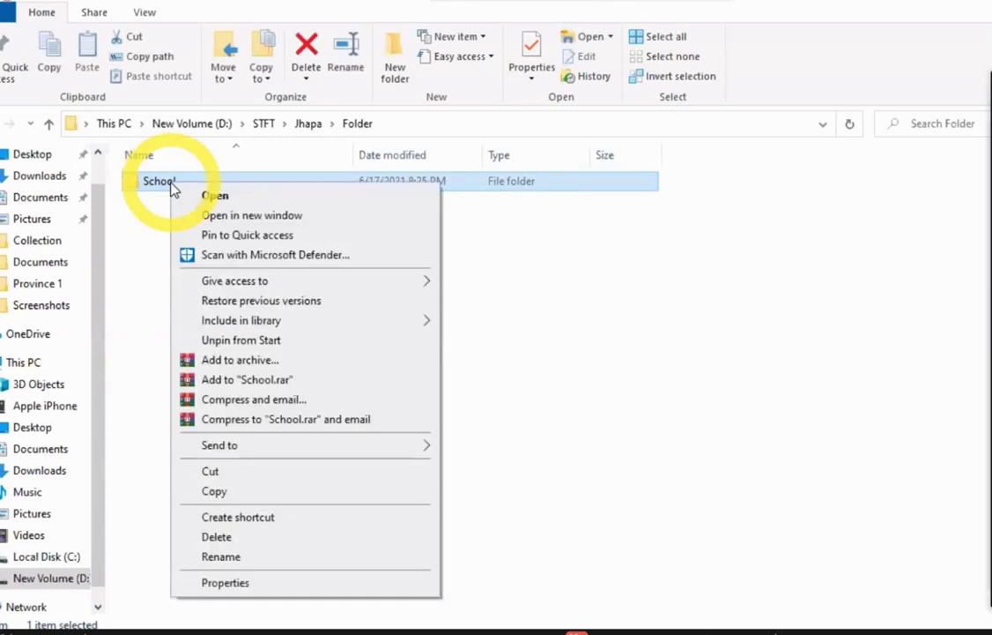
pyautogui.click(262, 236)
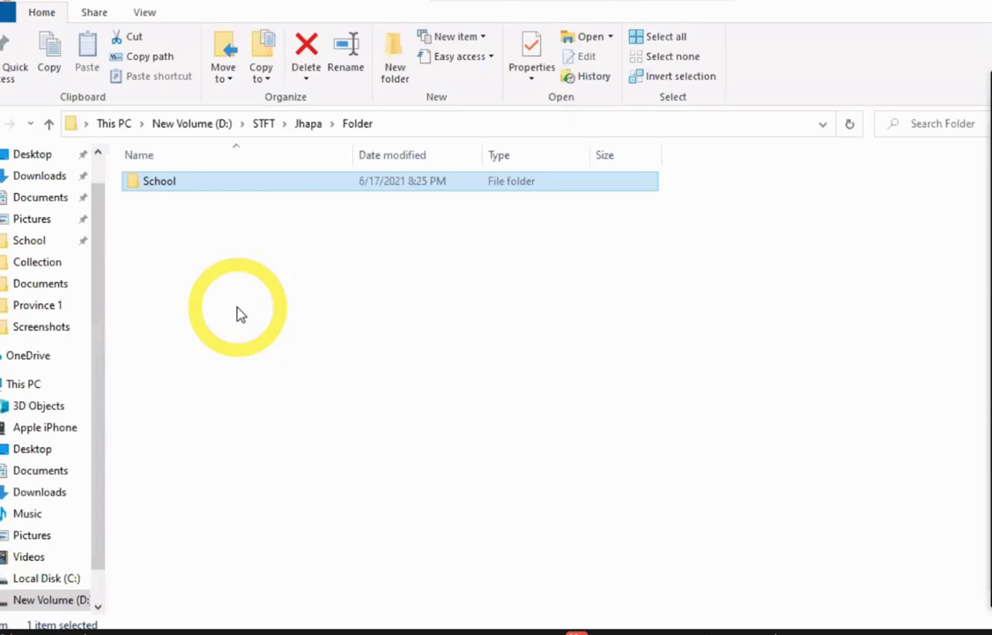
# Step: Send the School folder to the desktop as a shortcut
pyautogui.rightClick(180, 185)
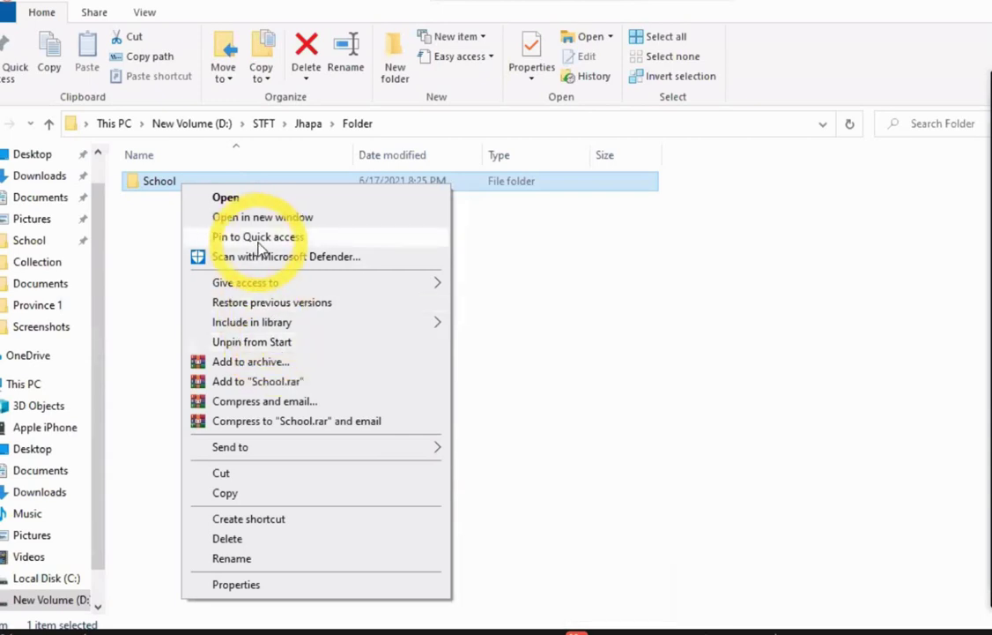
pyautogui.moveTo(388, 453)
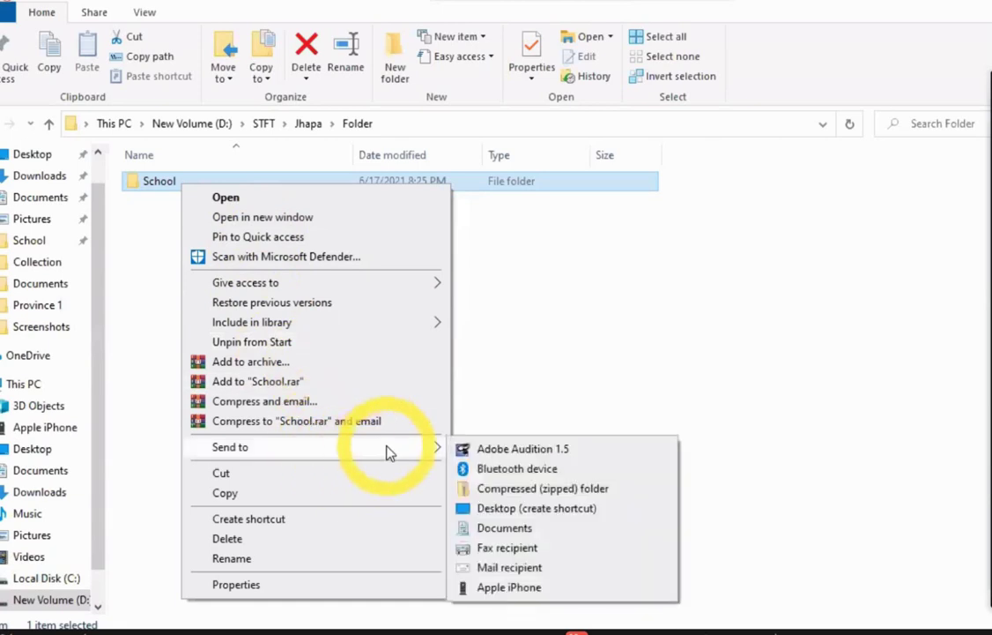
pyautogui.click(513, 518)
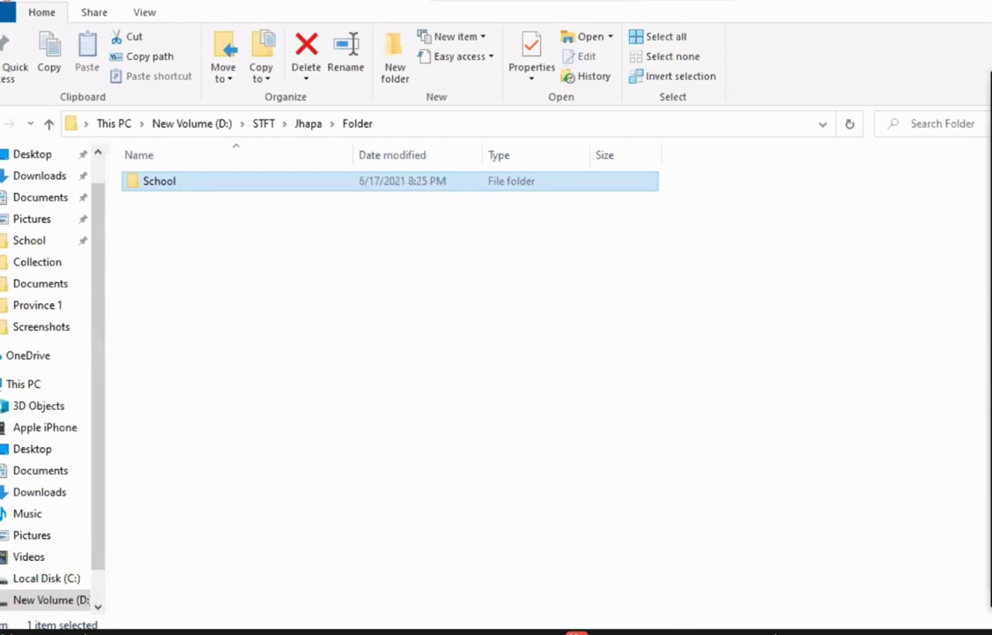
# Step: Check the desktop for the School shortcut and bring up the lesson slide about folders
pyautogui.hotkey('alt', 'Tab')
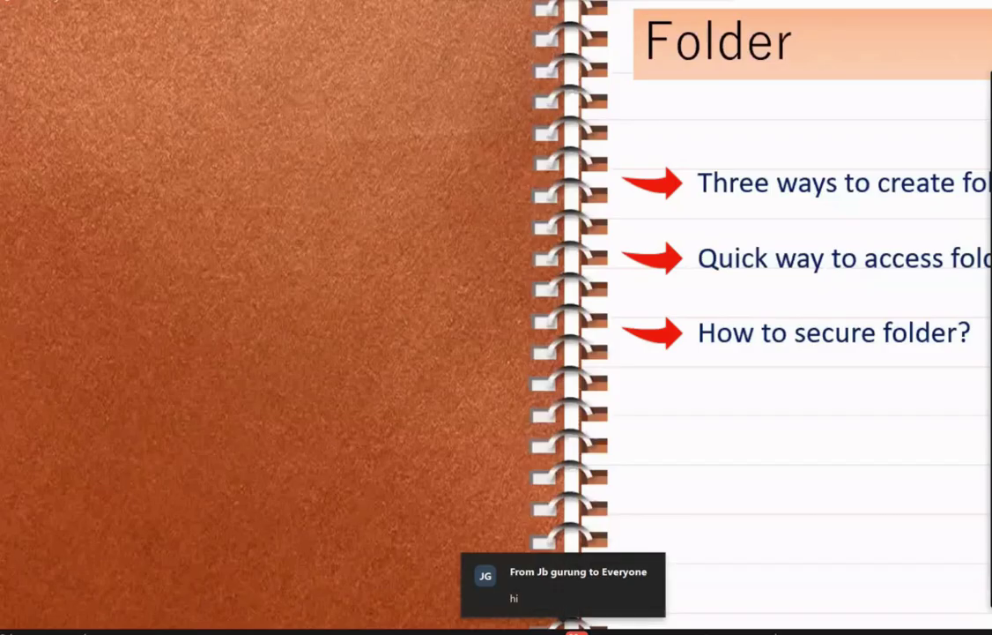
pyautogui.press('super+d')
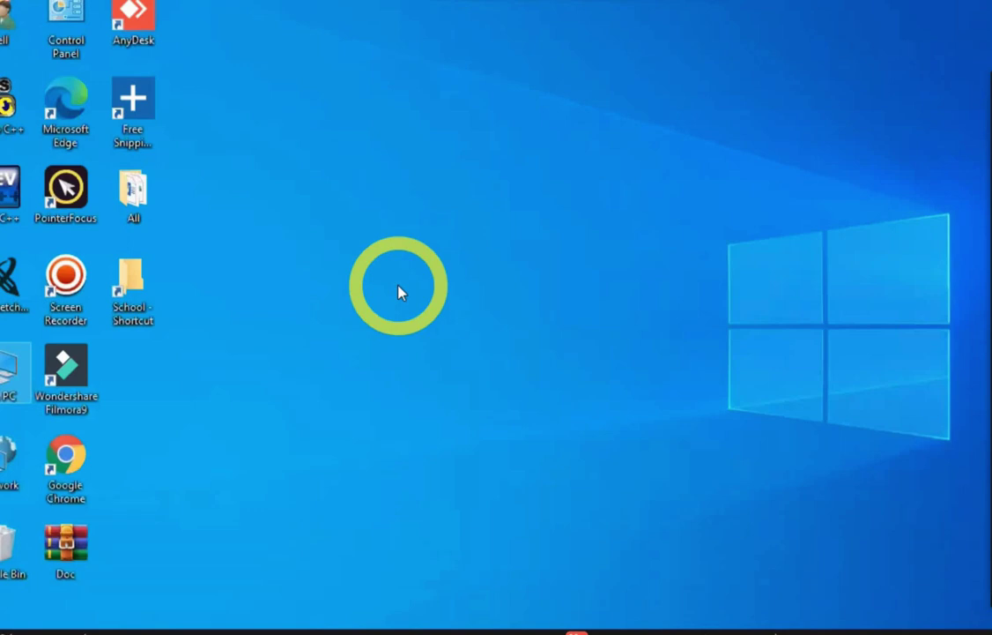
pyautogui.hotkey('alt', 'Tab')
pyautogui.hotkey('alt', 'Tab')
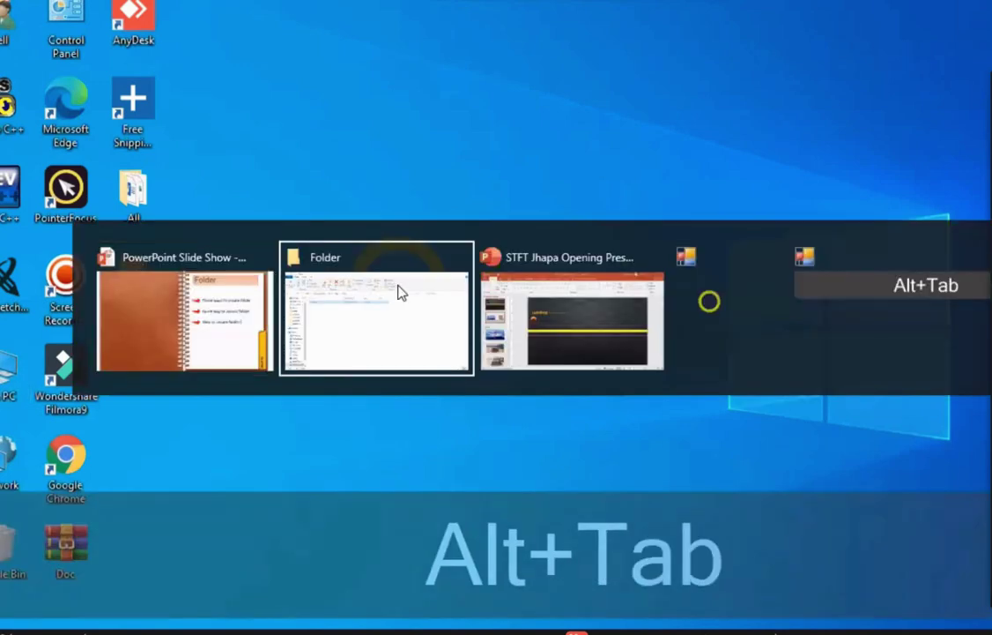
pyautogui.hotkey('alt', 'Tab')
pyautogui.hotkey('alt', 'Tab')
pyautogui.hotkey('alt', 'Tab')
pyautogui.hotkey('alt', 'Tab')
pyautogui.hotkey('alt', 'Tab')
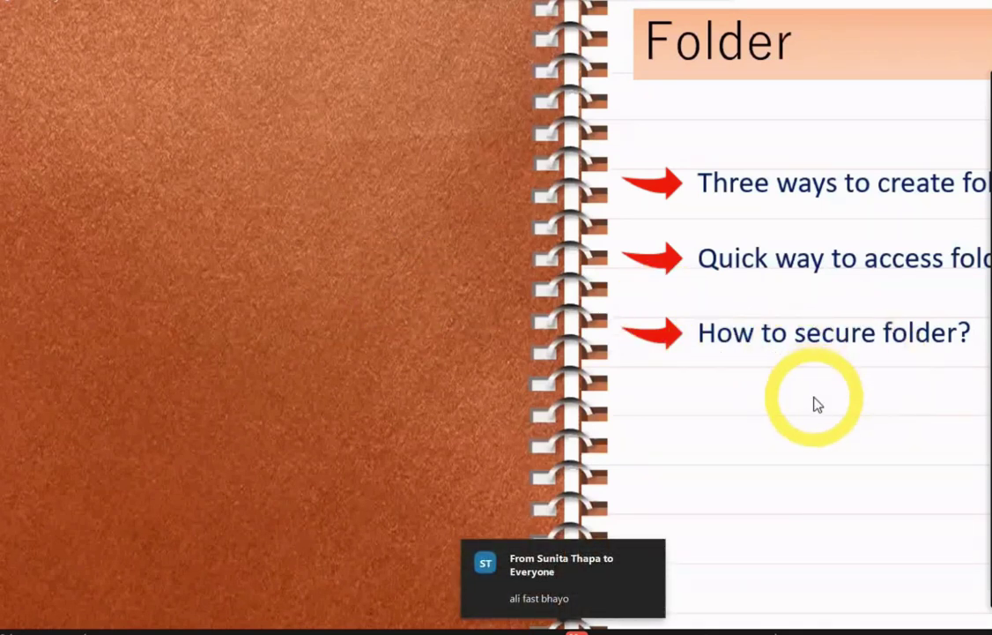
# Step: Return to the folder window and show the security permissions in the School folder's properties
pyautogui.hotkey('alt', 'Tab')
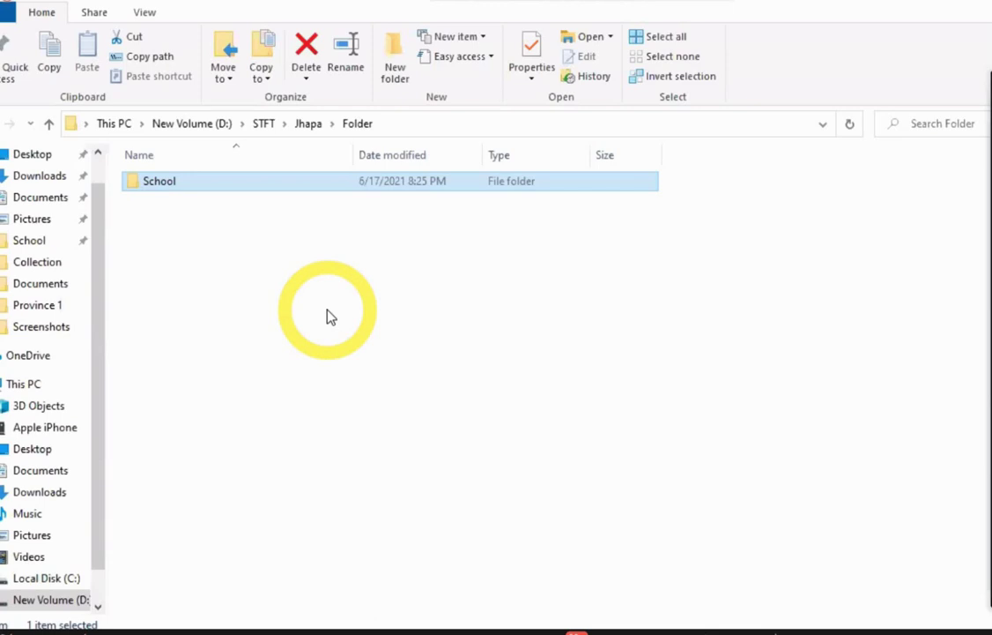
pyautogui.moveTo(164, 191)
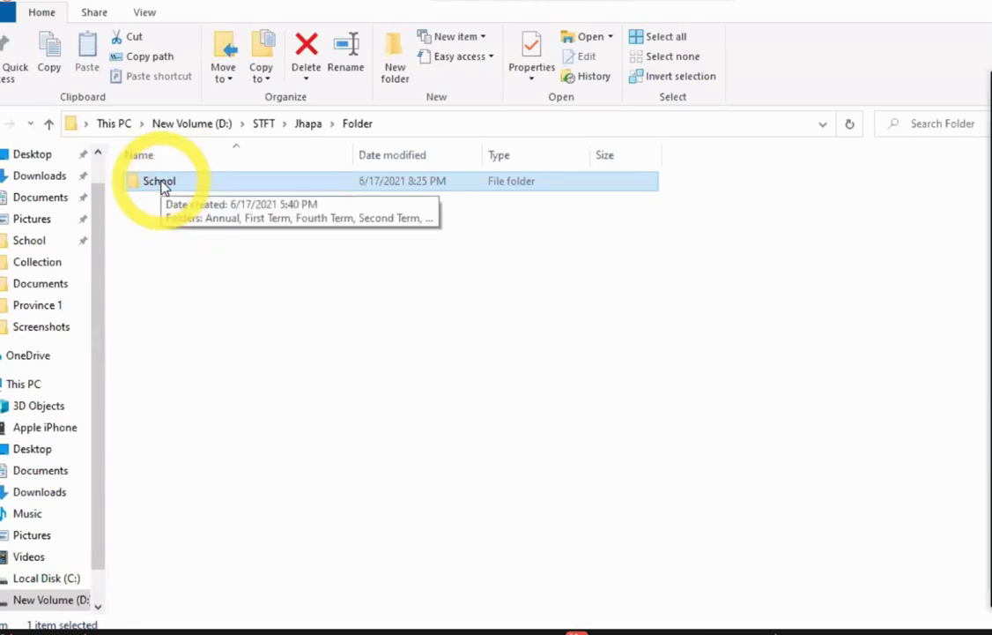
pyautogui.rightClick(162, 182)
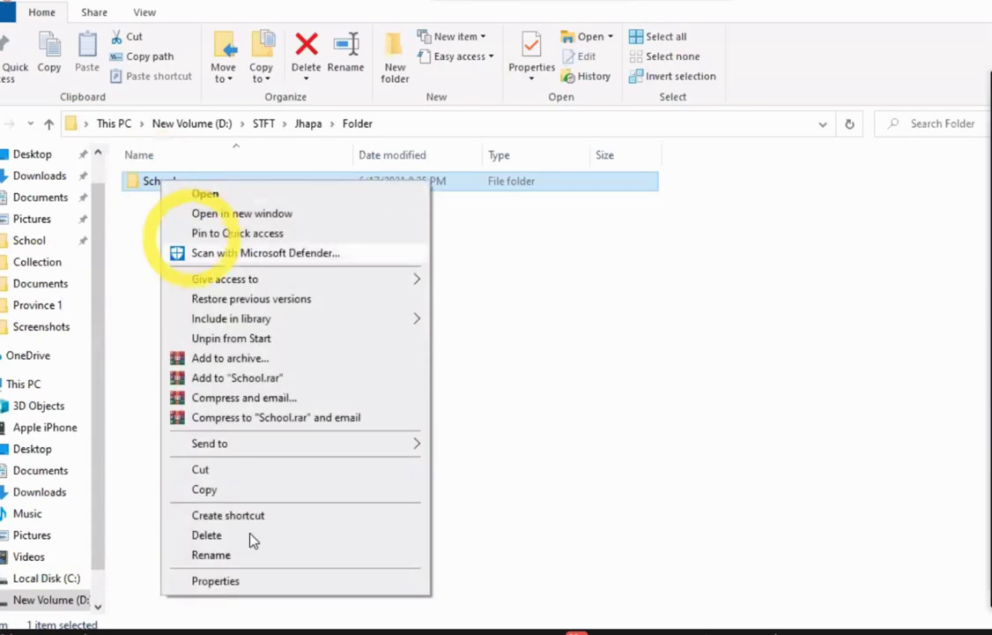
pyautogui.click(222, 586)
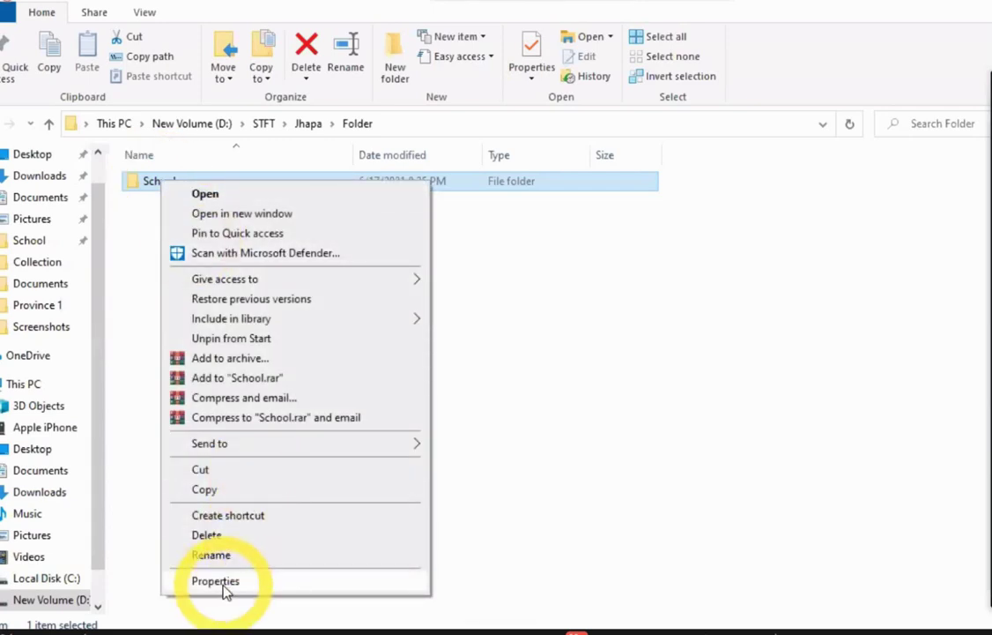
pyautogui.click(222, 583)
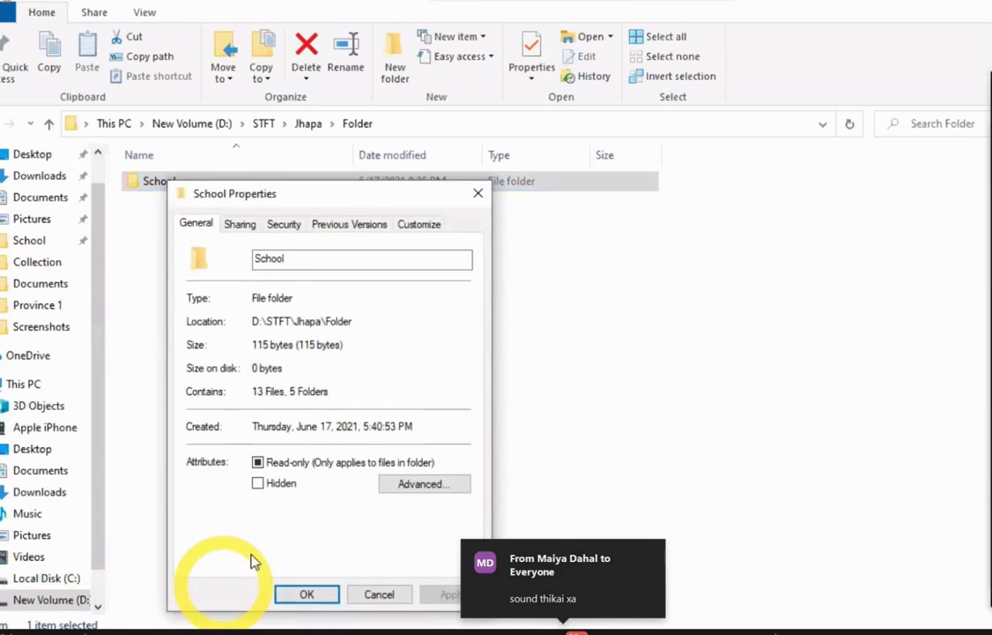
pyautogui.moveTo(337, 199); pyautogui.dragTo(746, 181)
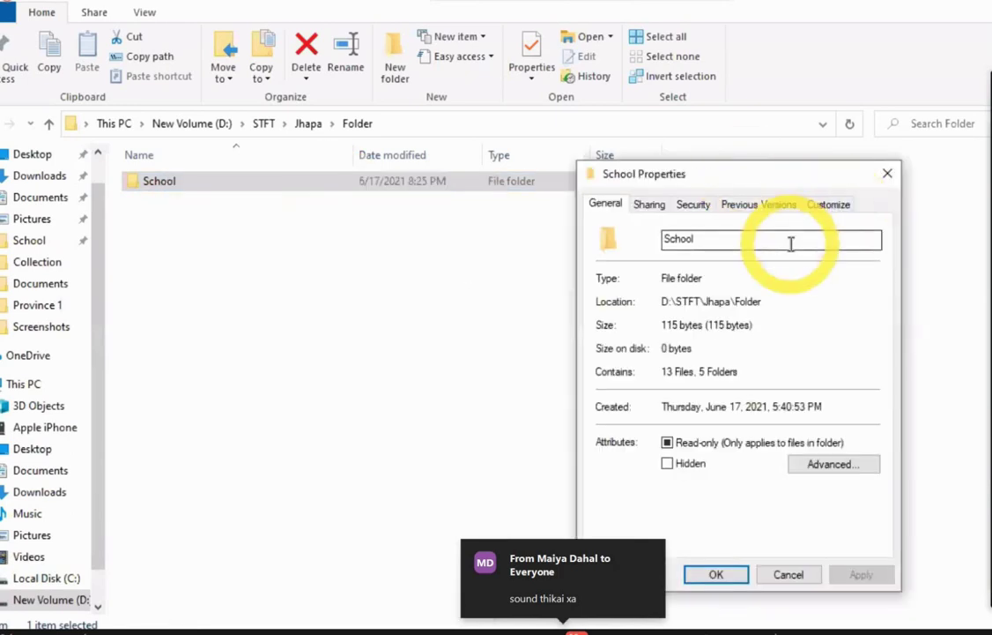
pyautogui.click(696, 205)
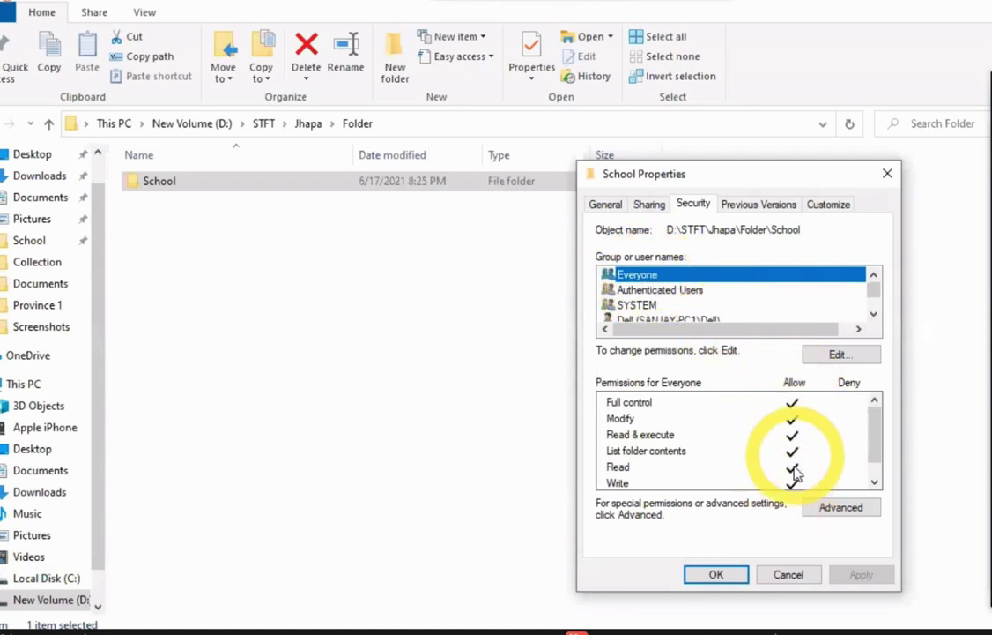
# Step: Deny the Everyone group Full control of the School folder, accept the change and close the folder's properties
pyautogui.click(823, 356)
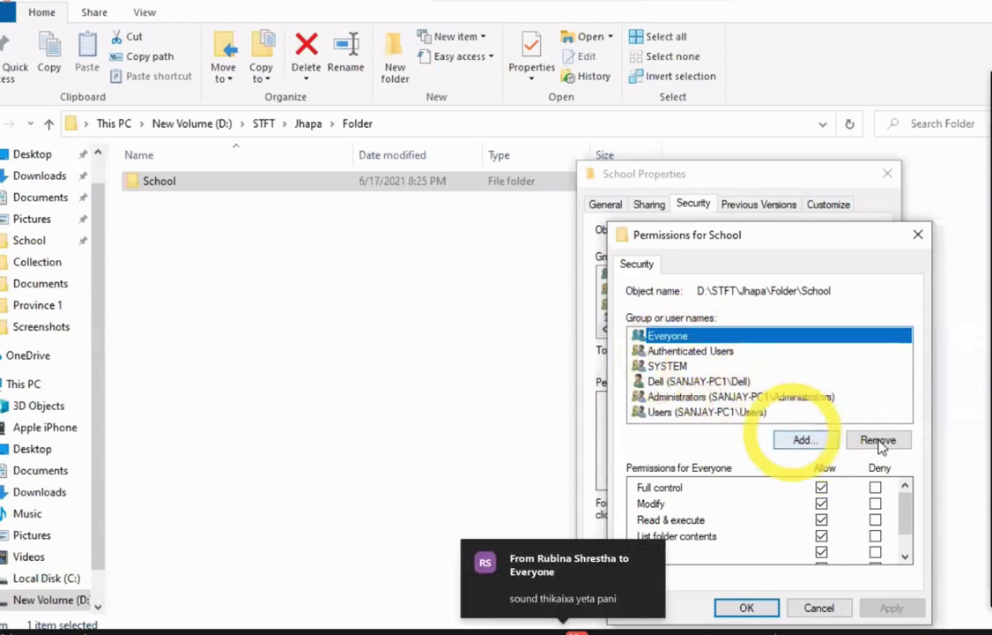
pyautogui.click(877, 492)
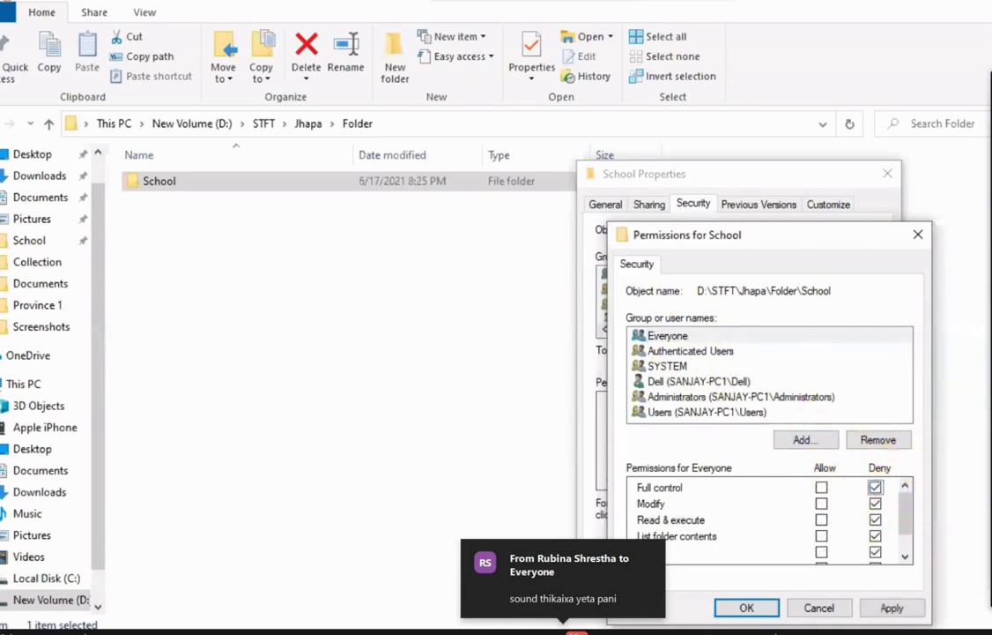
pyautogui.click(892, 607)
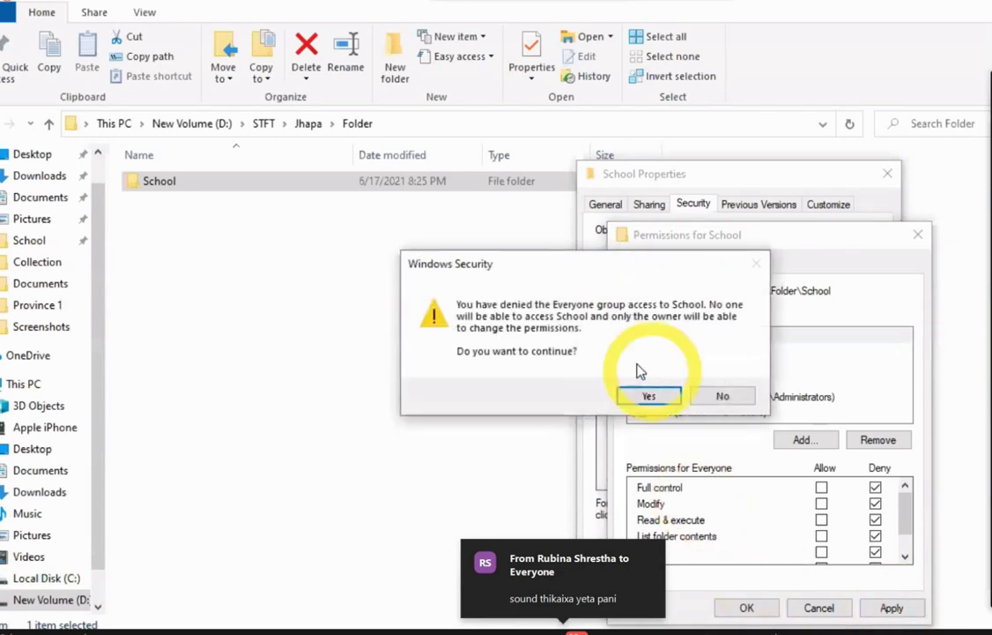
pyautogui.click(646, 396)
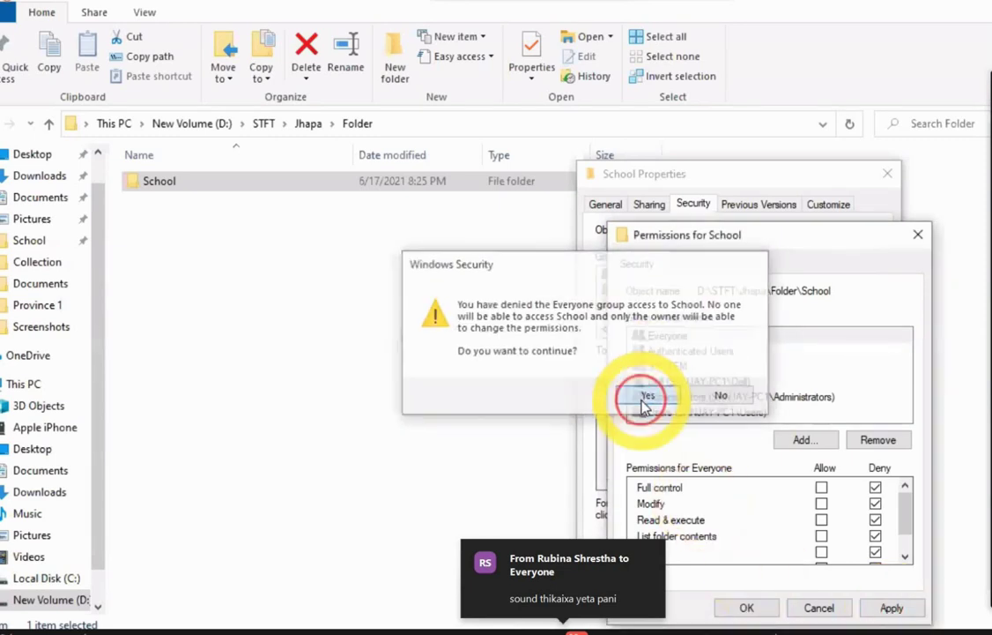
pyautogui.click(747, 609)
pyautogui.click(716, 576)
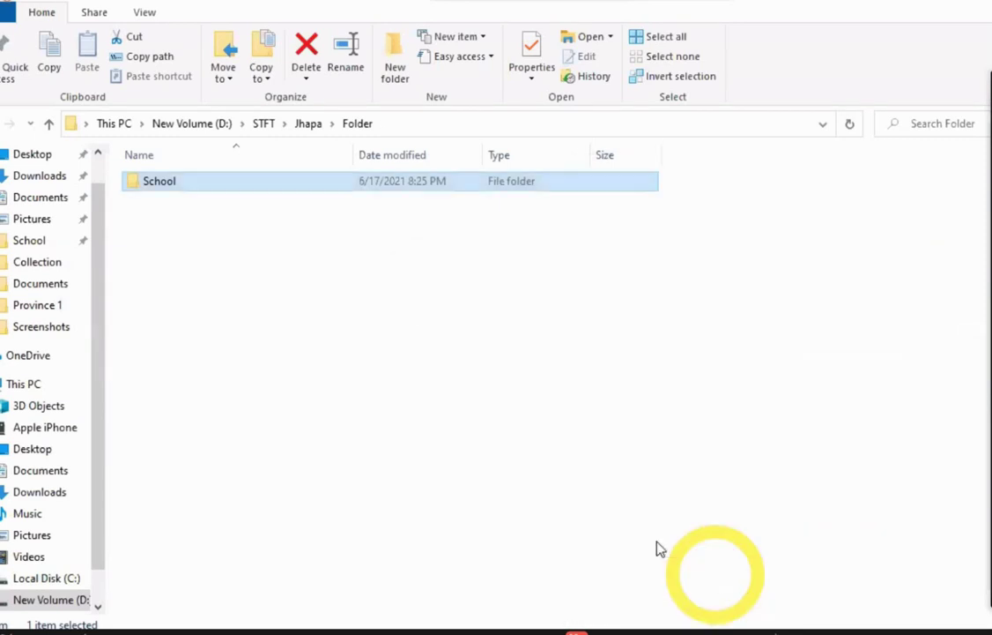
# Step: Test the School folder's protection by trying to delete it and to open it, cancelling both attempts
pyautogui.click(162, 192)
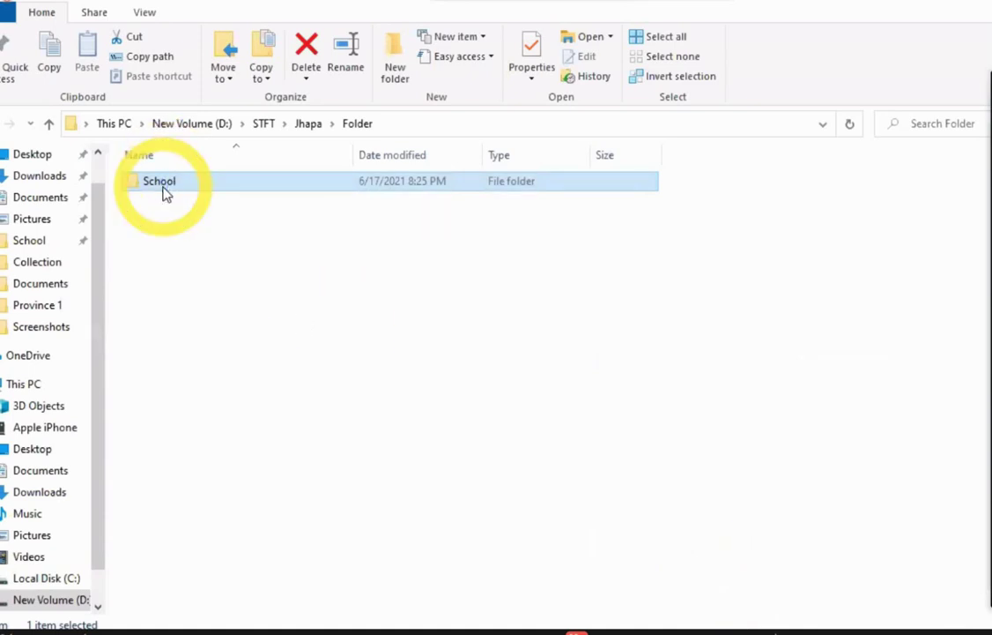
pyautogui.rightClick(163, 193)
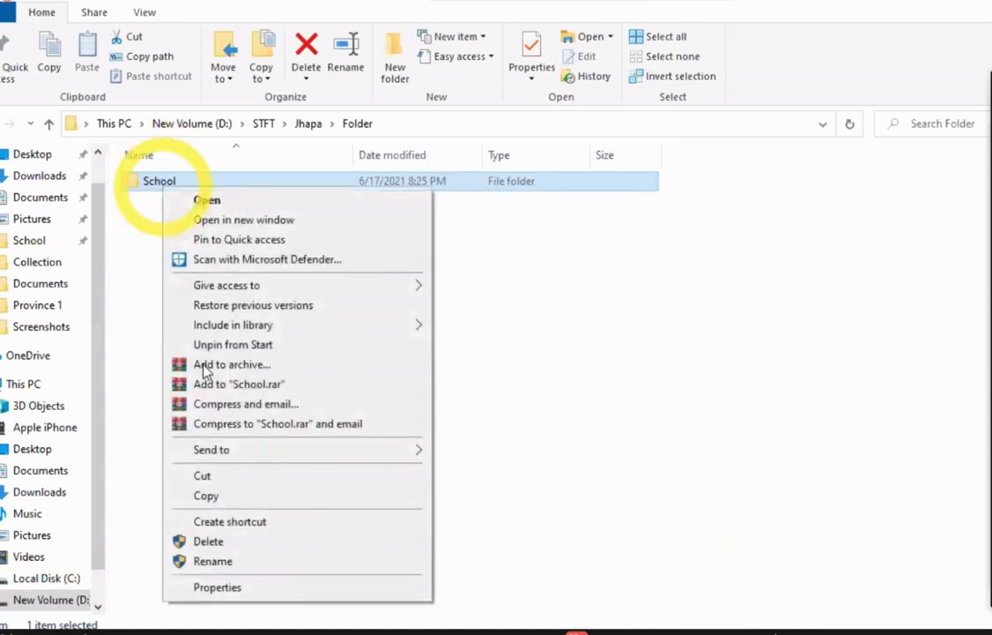
pyautogui.click(202, 543)
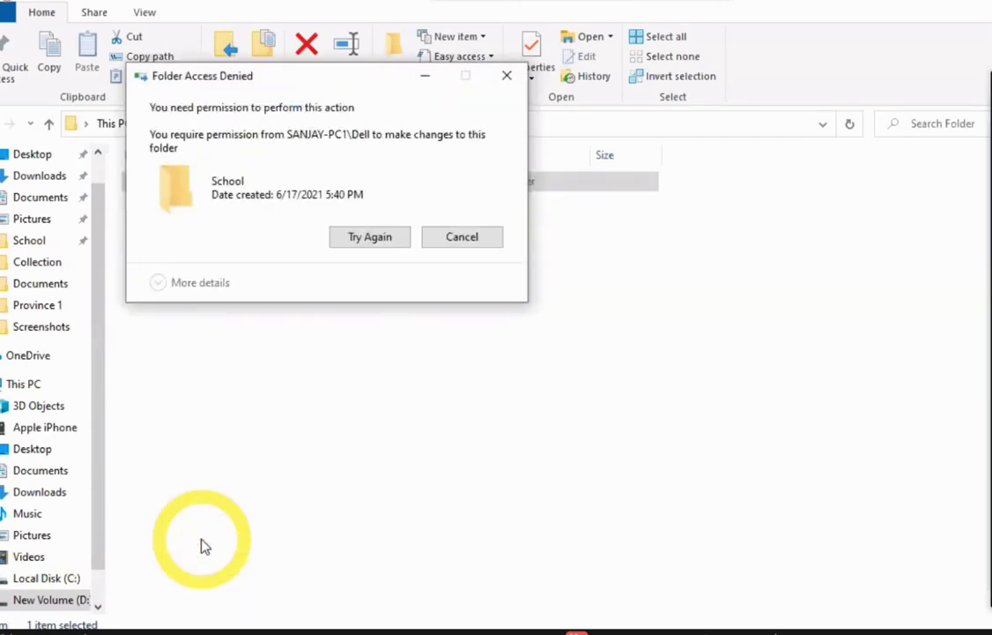
pyautogui.click(473, 247)
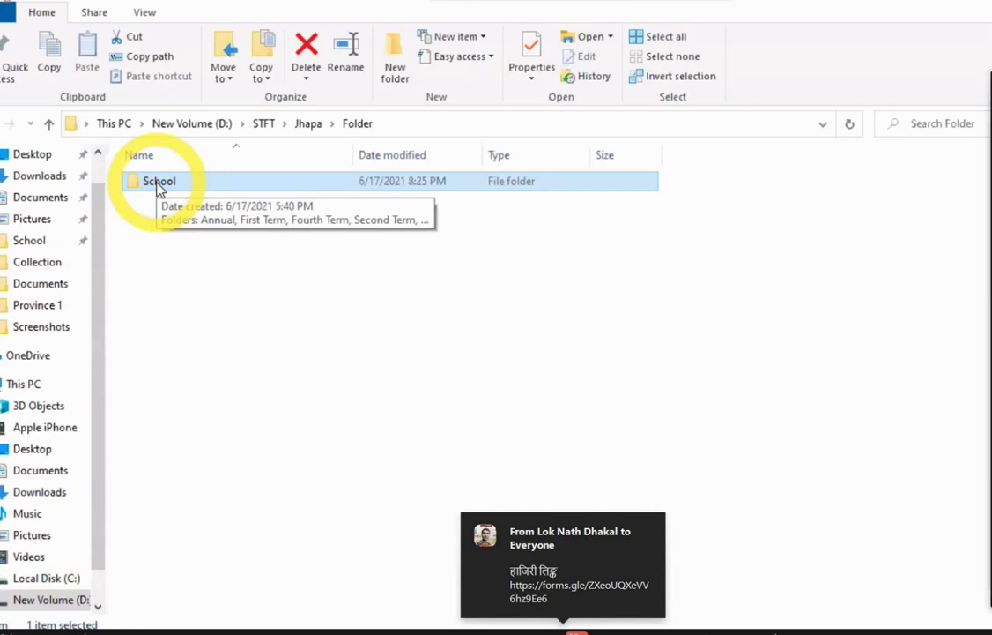
pyautogui.doubleClick(155, 181)
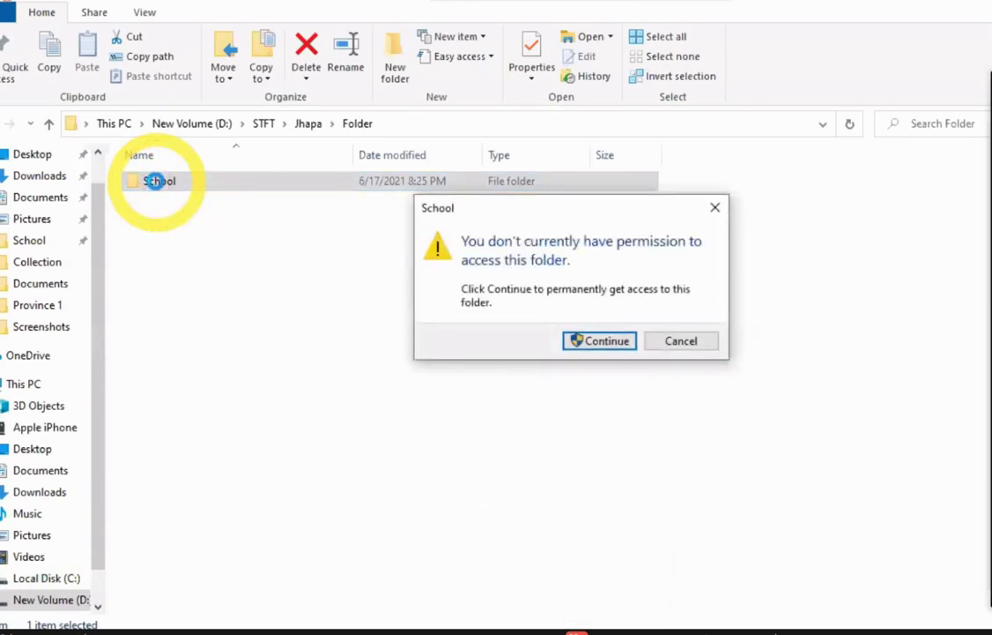
pyautogui.click(669, 342)
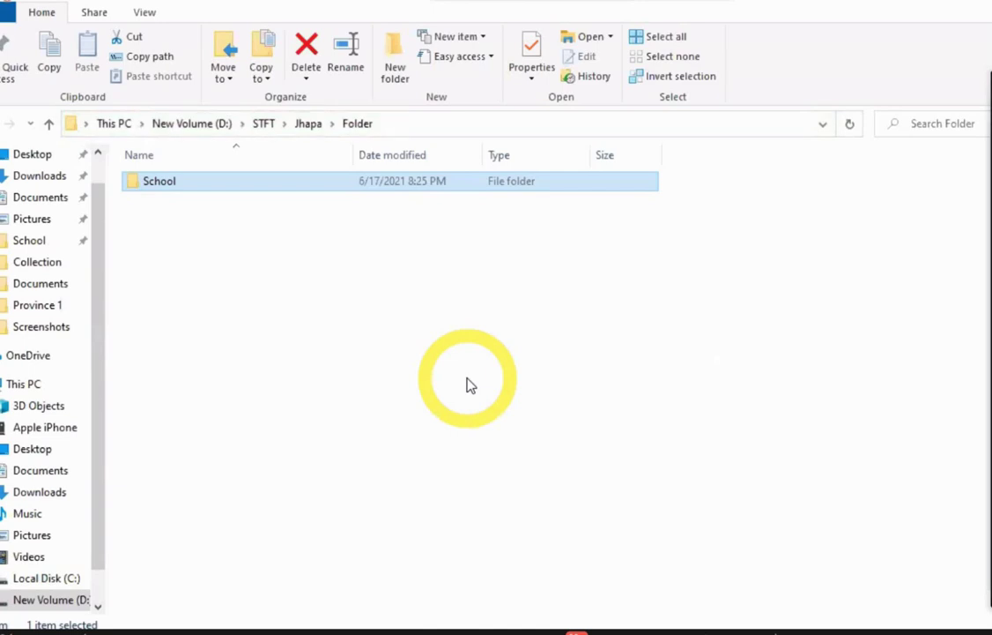
# Step: Allow the Everyone group Full control of the School folder in its security permissions and close the properties
pyautogui.rightClick(148, 188)
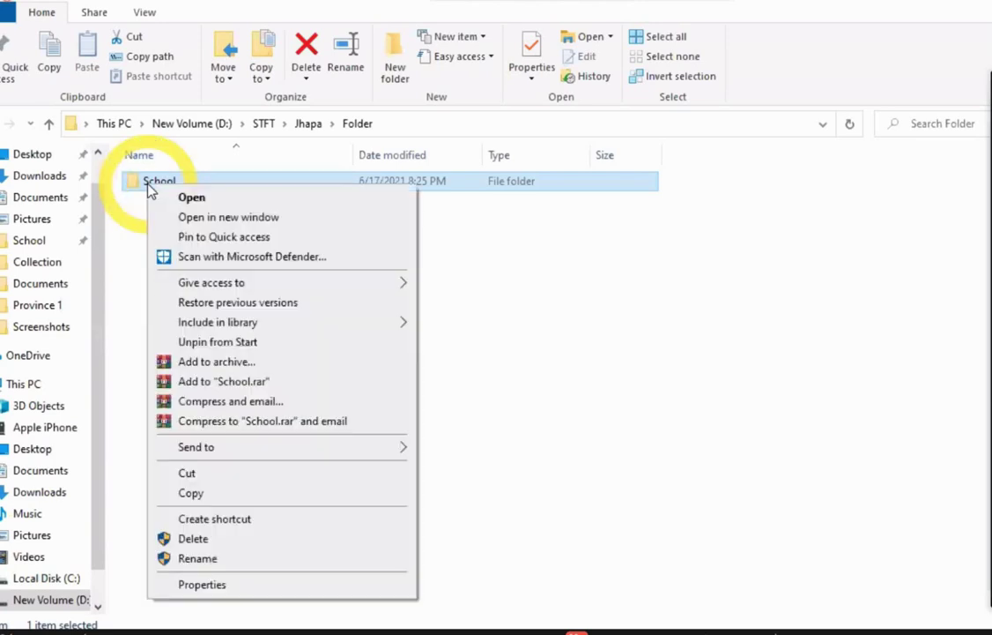
pyautogui.click(208, 592)
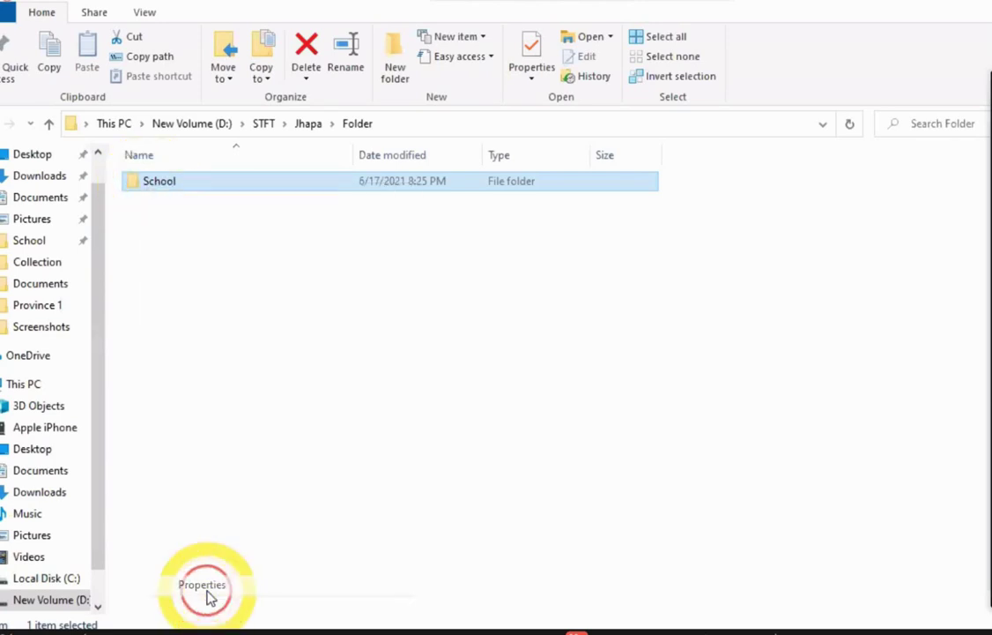
pyautogui.click(272, 229)
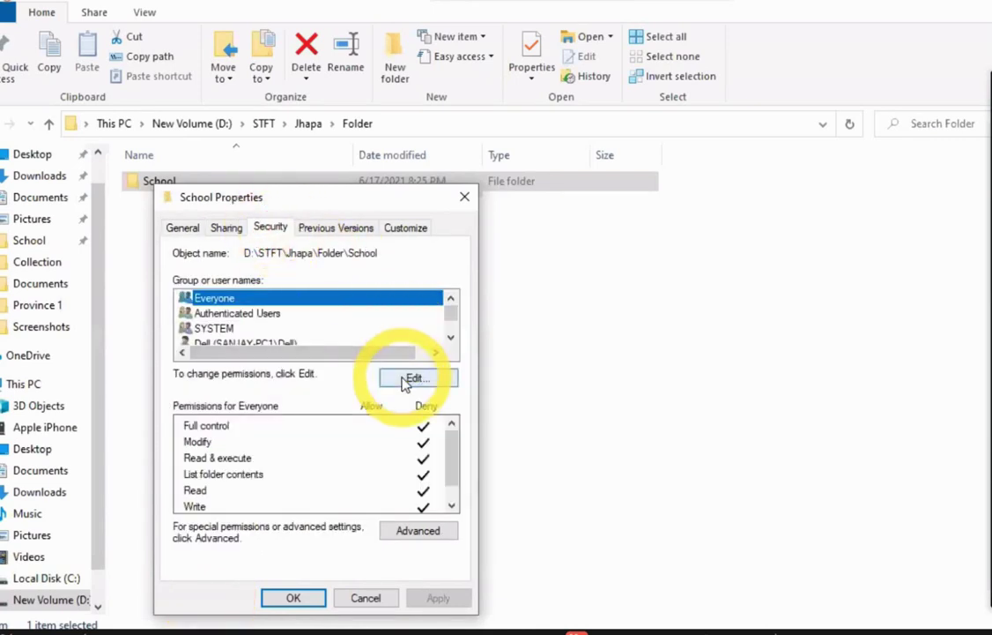
pyautogui.click(413, 378)
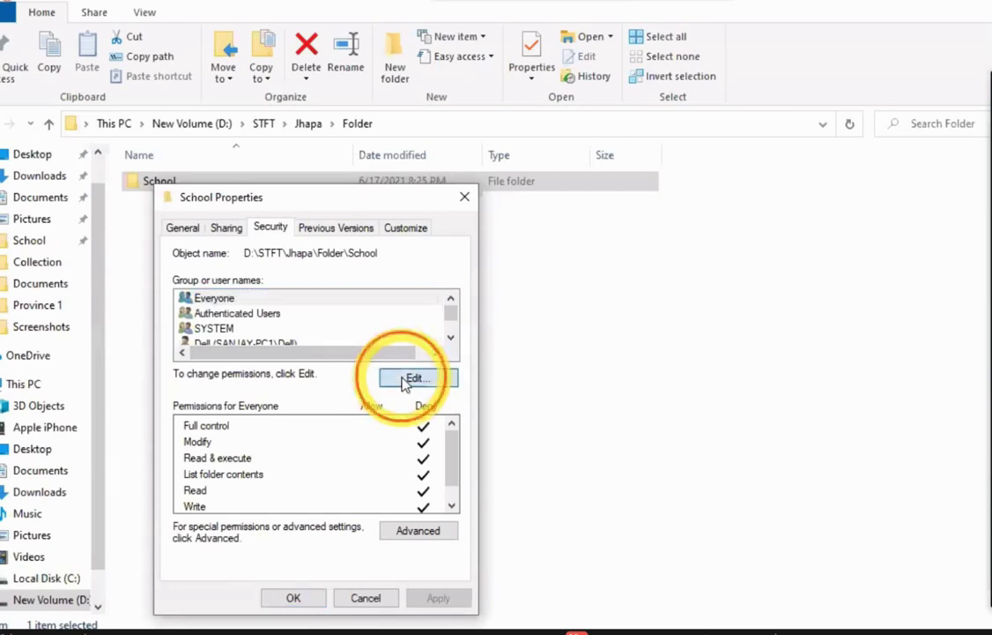
pyautogui.click(399, 488)
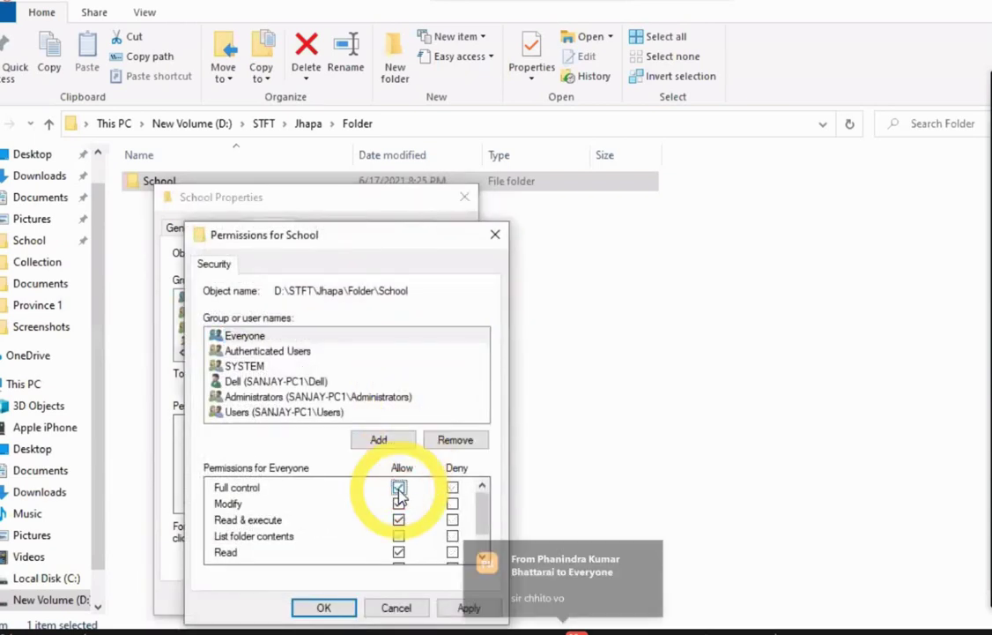
pyautogui.click(468, 607)
pyautogui.click(313, 607)
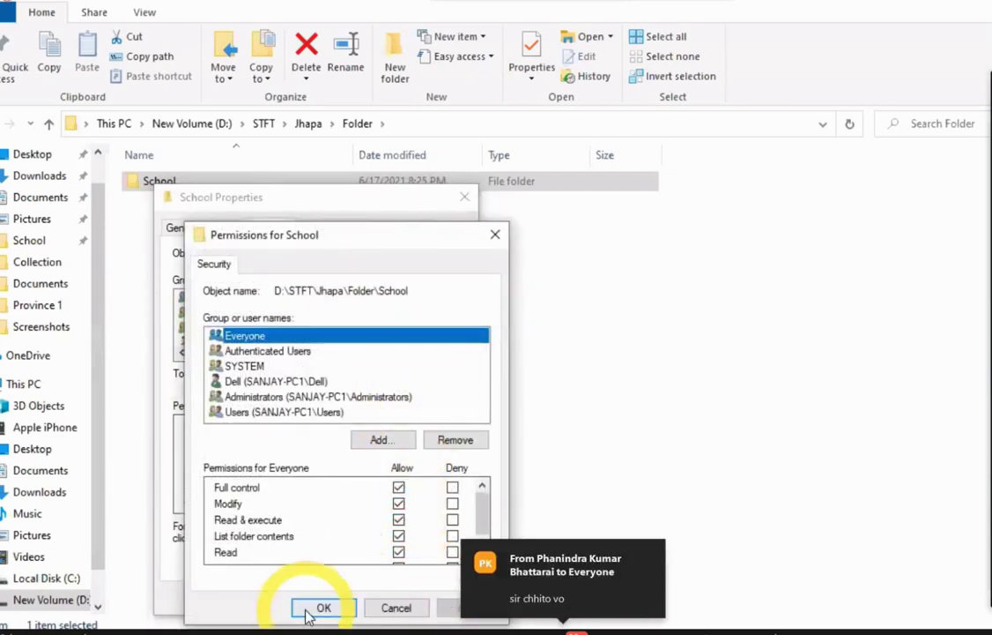
pyautogui.click(295, 599)
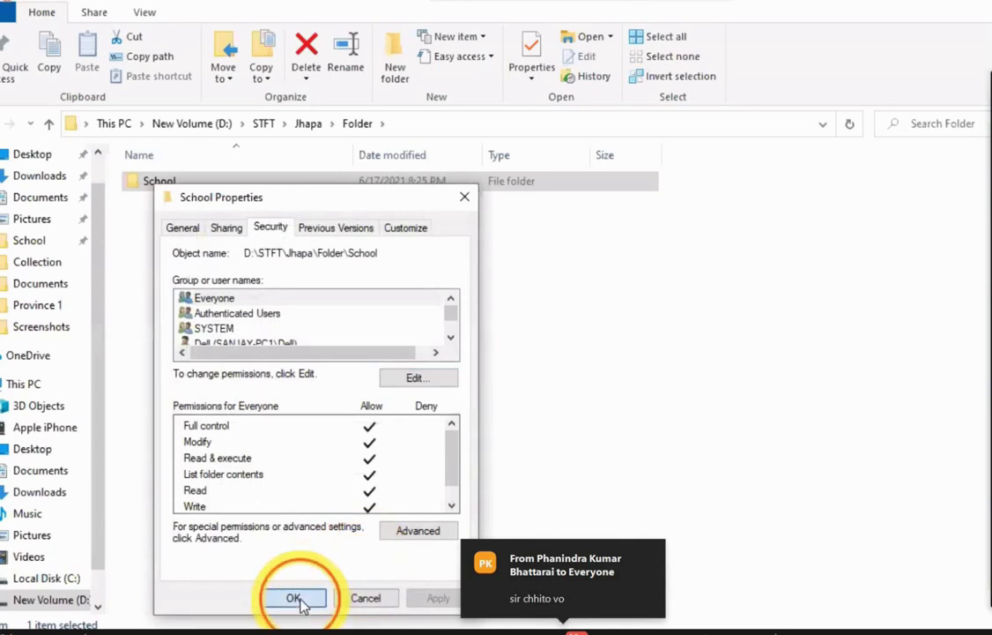
# Step: Test access to the School folder by opening it, and return to the parent folder
pyautogui.click(184, 192)
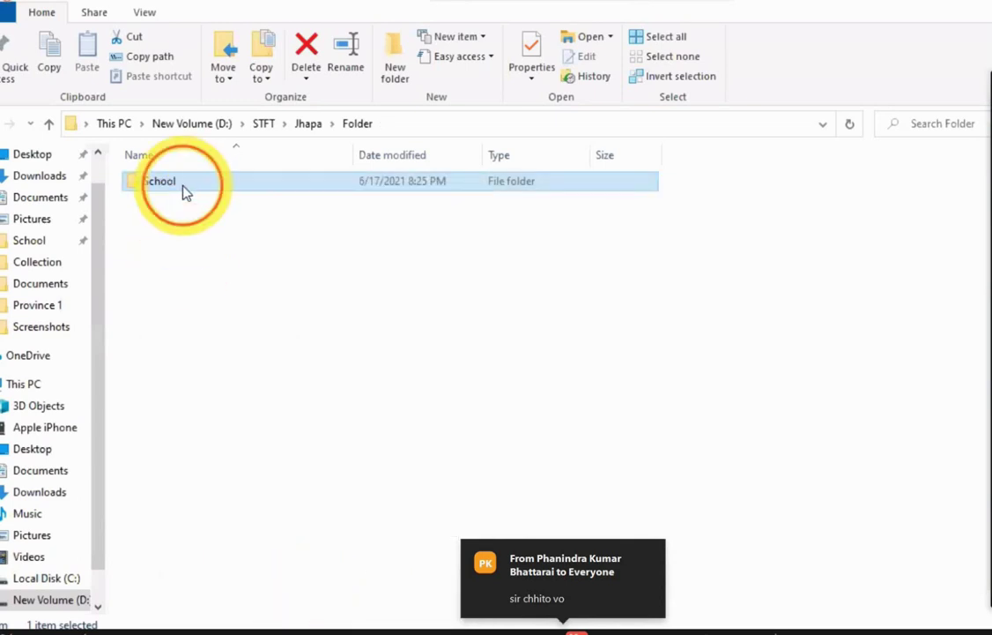
pyautogui.doubleClick(184, 192)
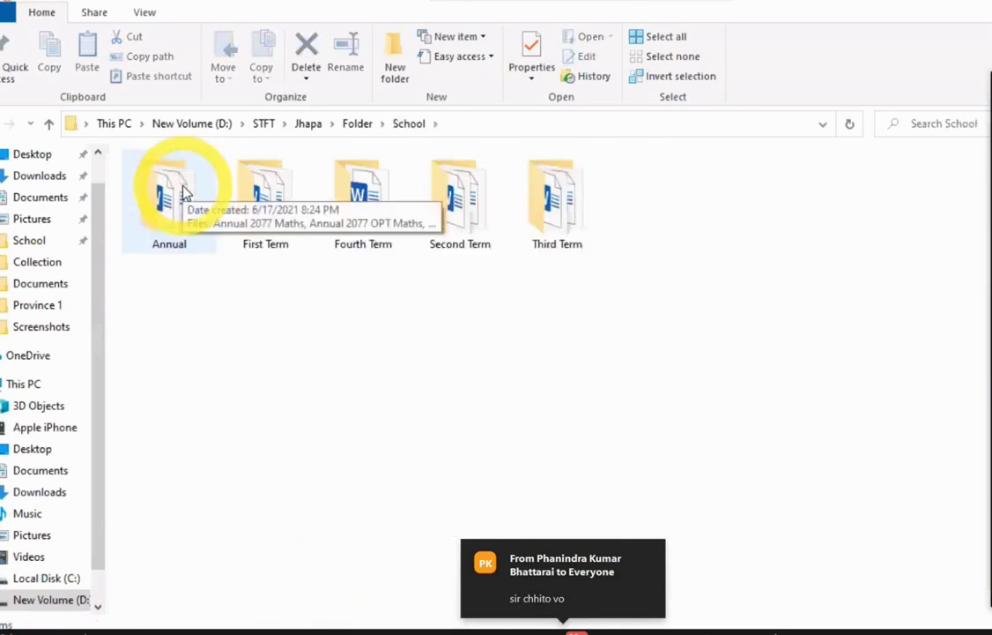
pyautogui.press('BackSpace')
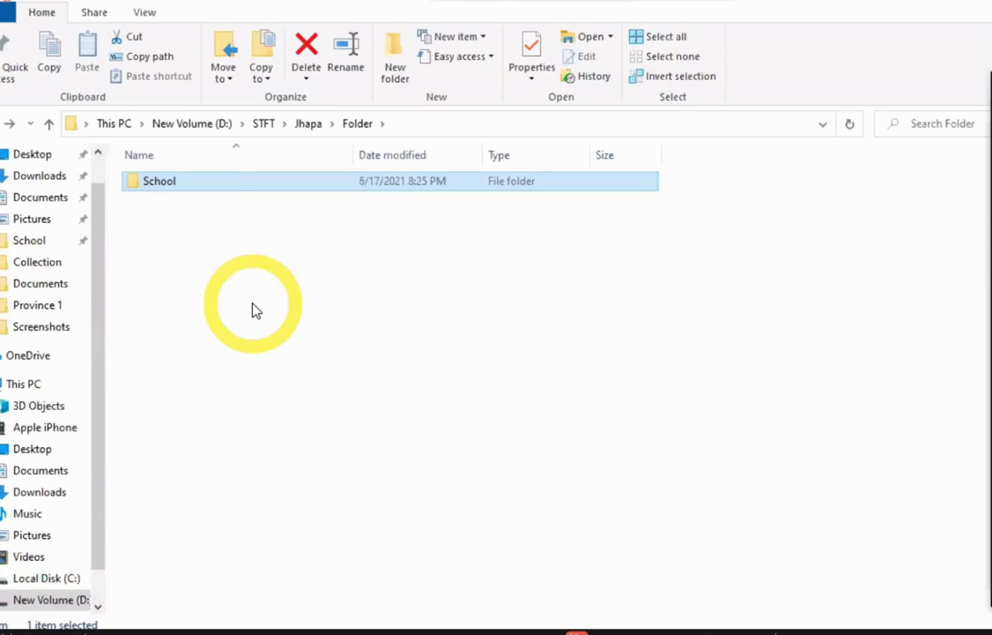
# Step: Hide the School folder through its properties, applying the change to the folder, its subfolders and files
pyautogui.rightClick(156, 188)
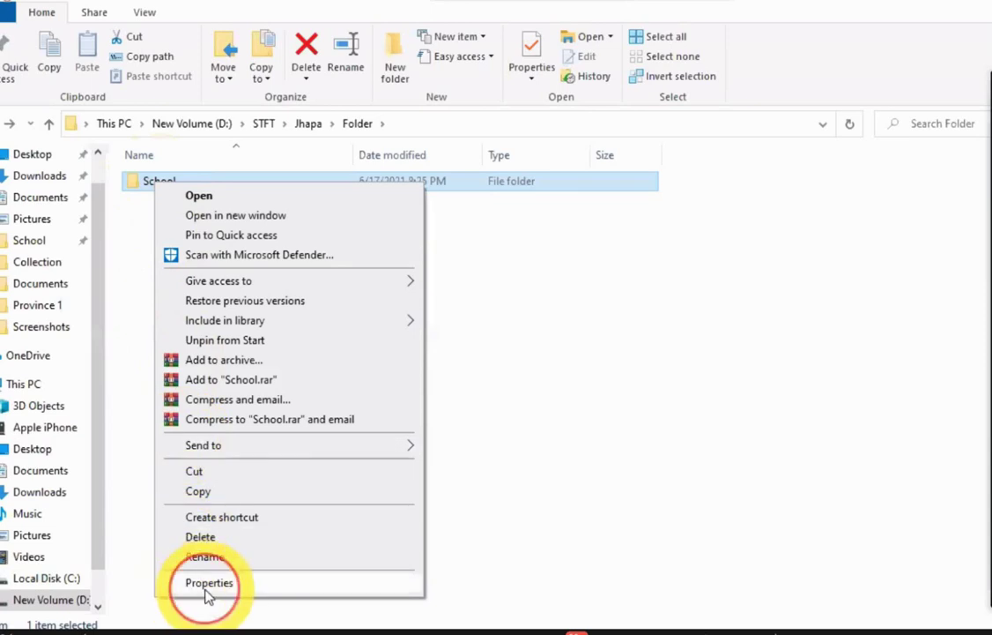
pyautogui.click(206, 585)
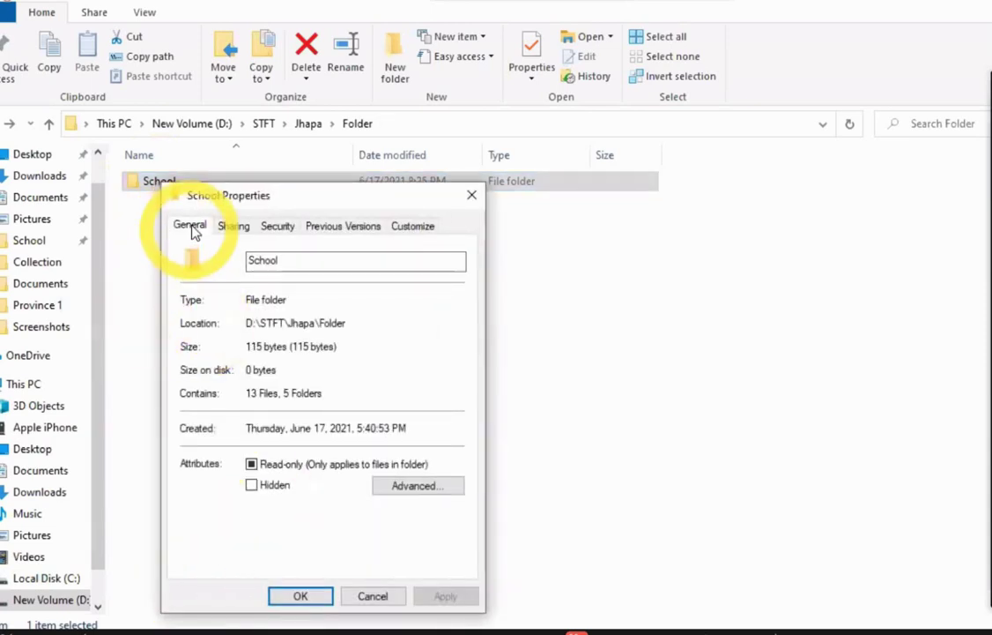
pyautogui.click(251, 489)
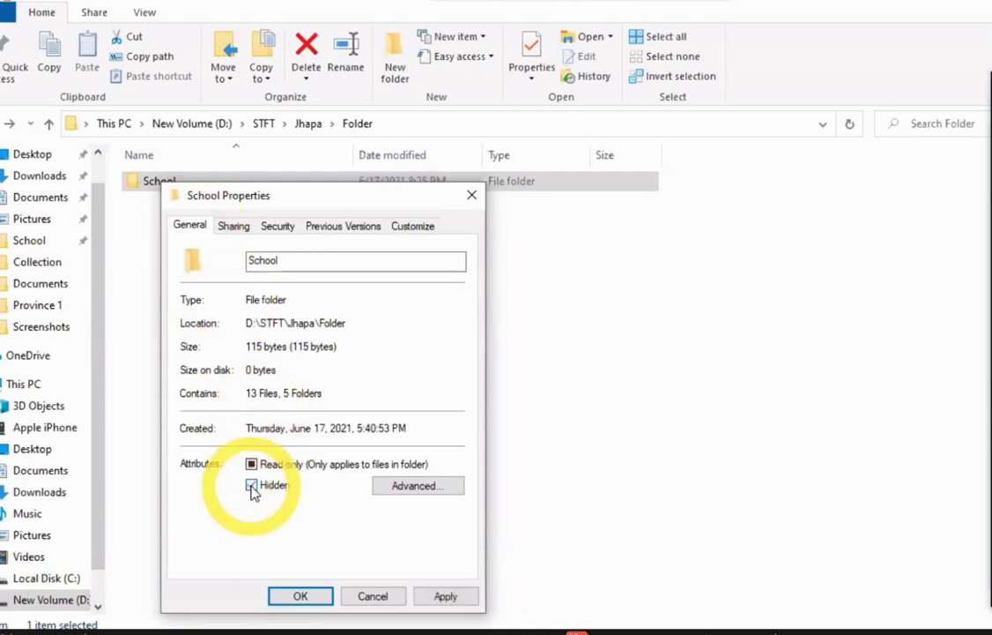
pyautogui.click(300, 596)
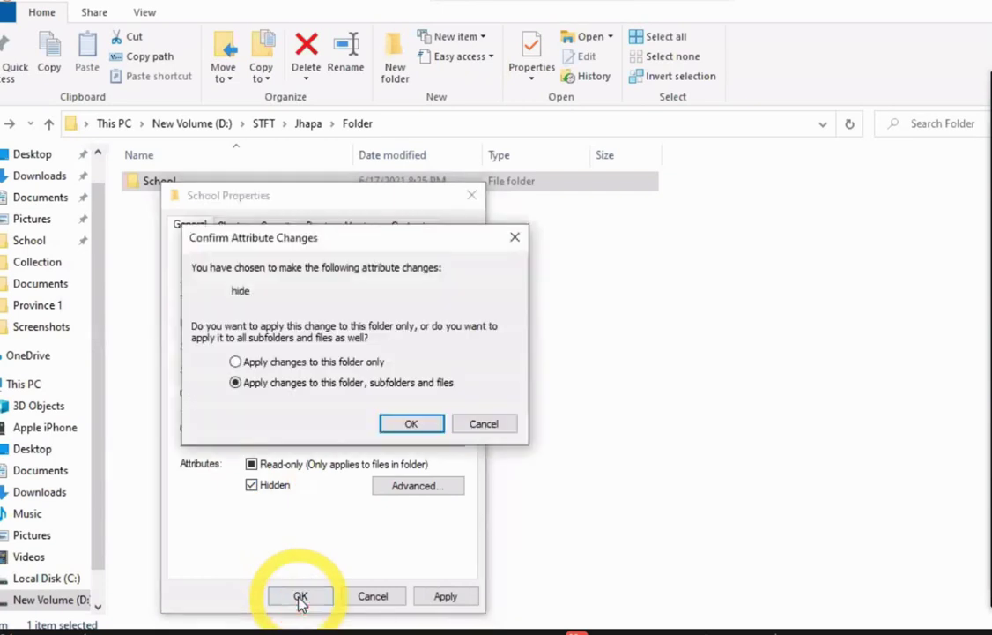
pyautogui.click(412, 424)
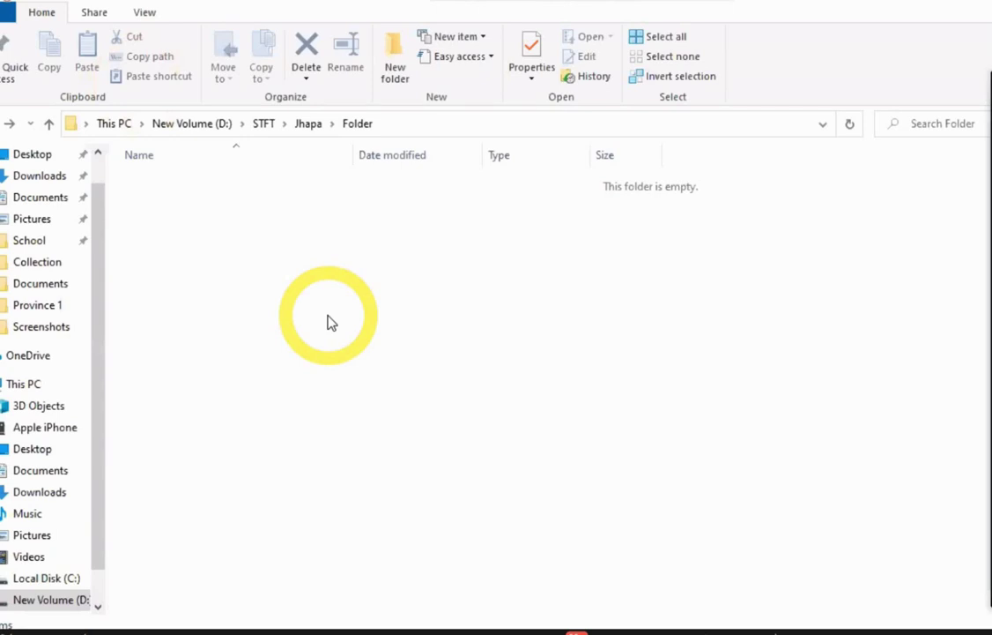
# Step: Turn on the display of hidden items in the folder window, switching it off and on again to compare
pyautogui.click(144, 15)
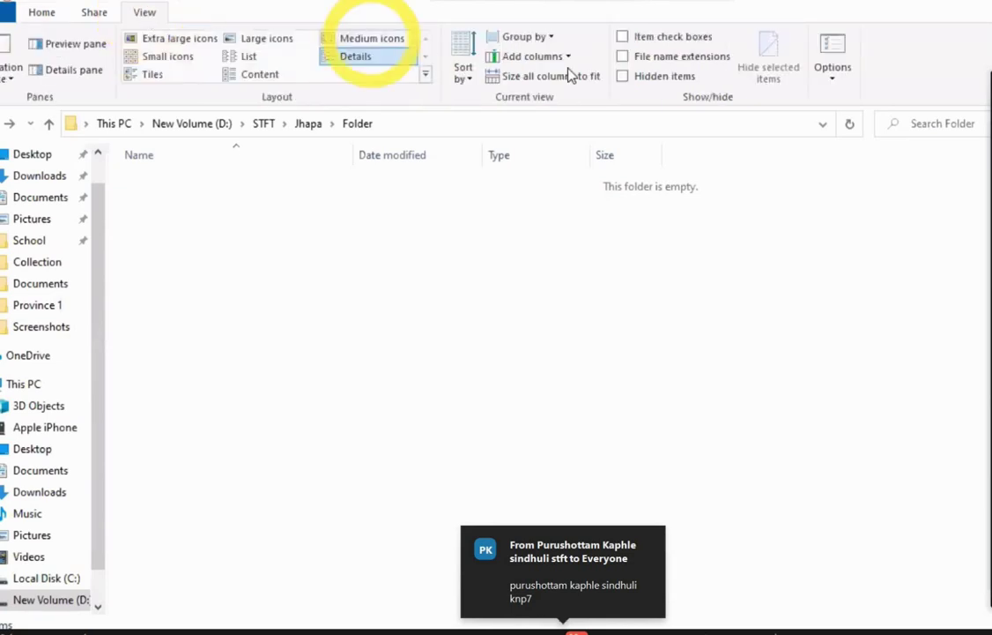
pyautogui.click(623, 78)
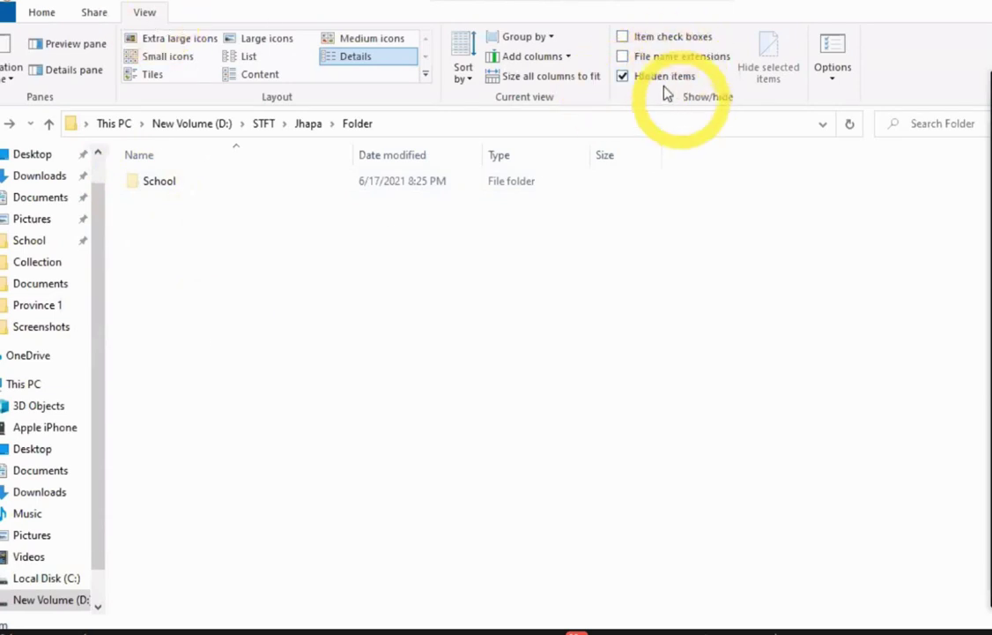
pyautogui.click(622, 78)
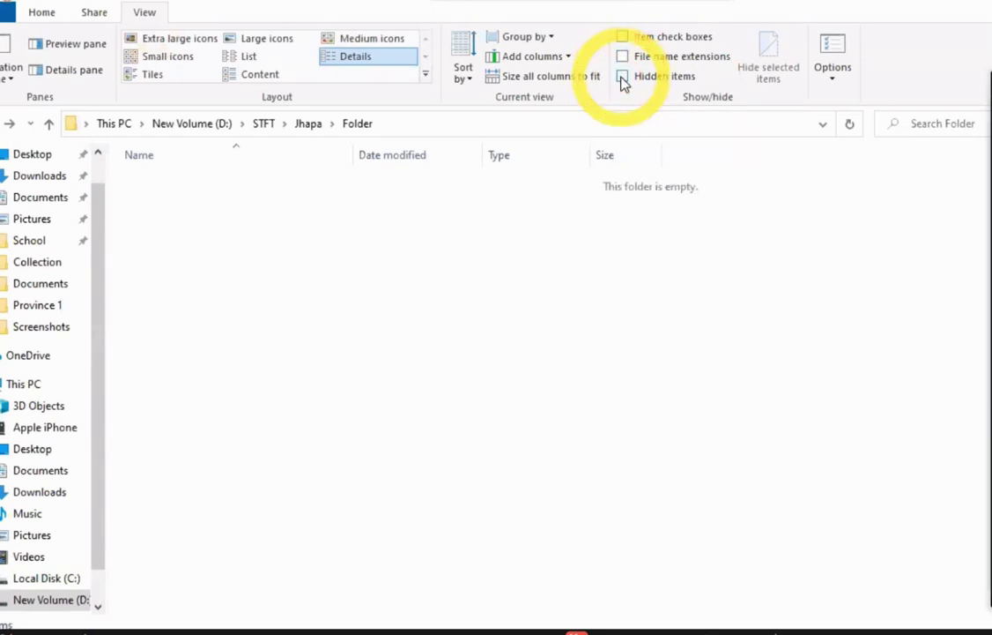
pyautogui.click(623, 78)
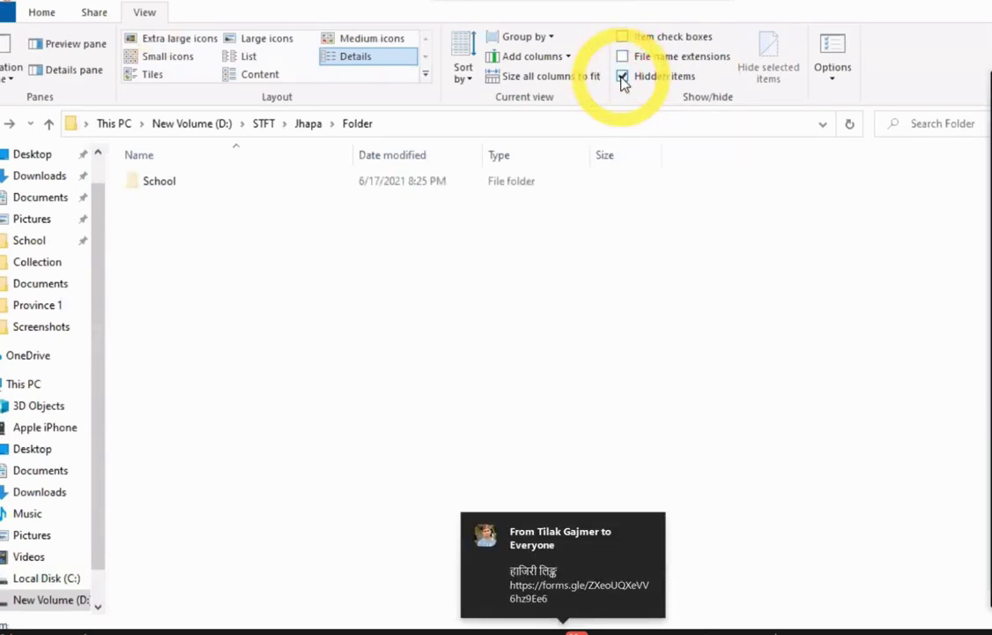
# Step: Remove the Hidden attribute from the School folder, its subfolders and files, and deselect the folder
pyautogui.click(157, 179)
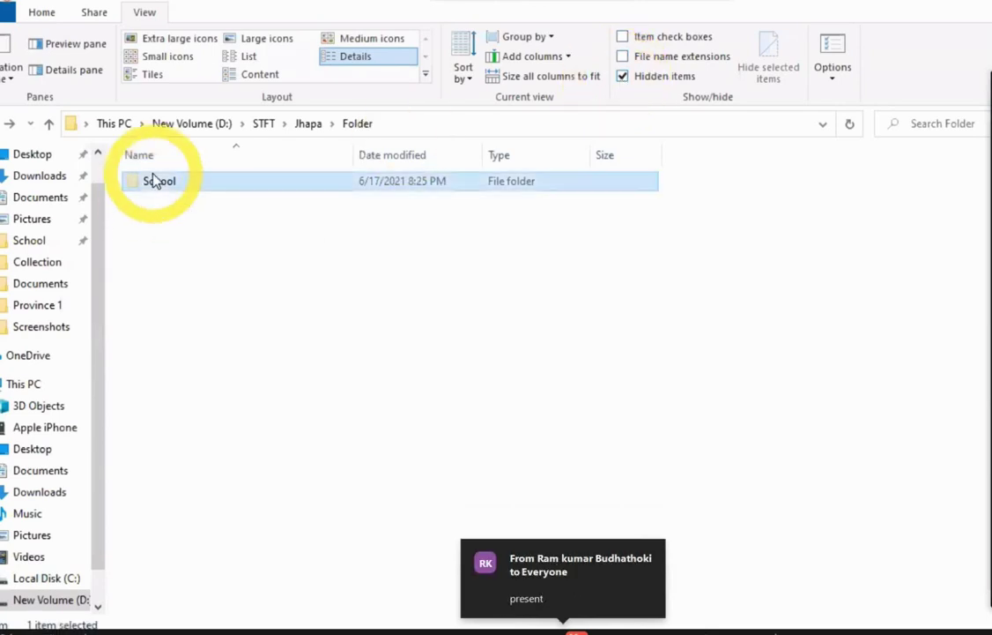
pyautogui.rightClick(153, 180)
pyautogui.click(227, 574)
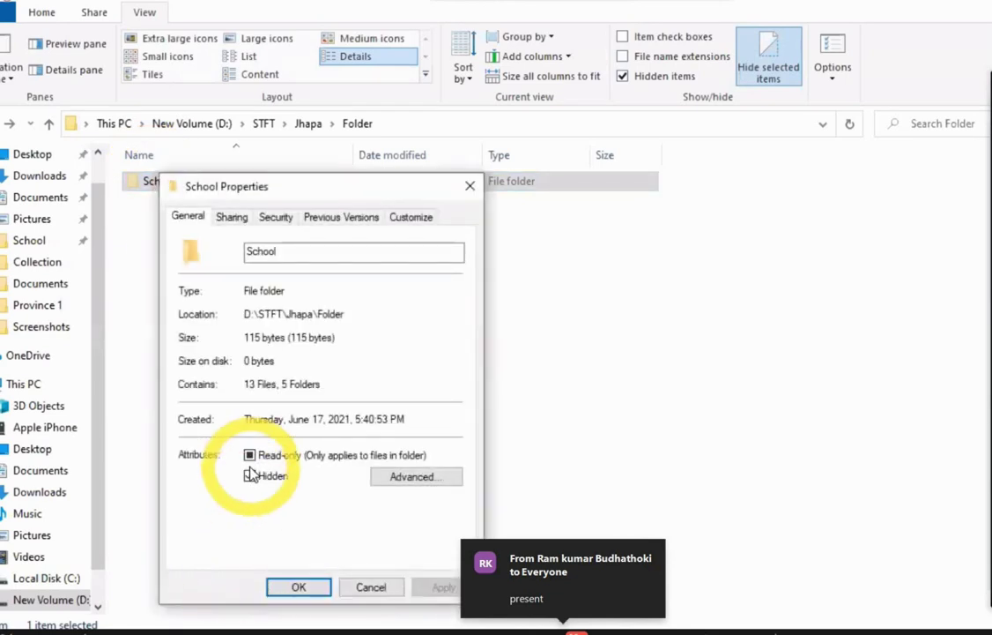
pyautogui.click(250, 477)
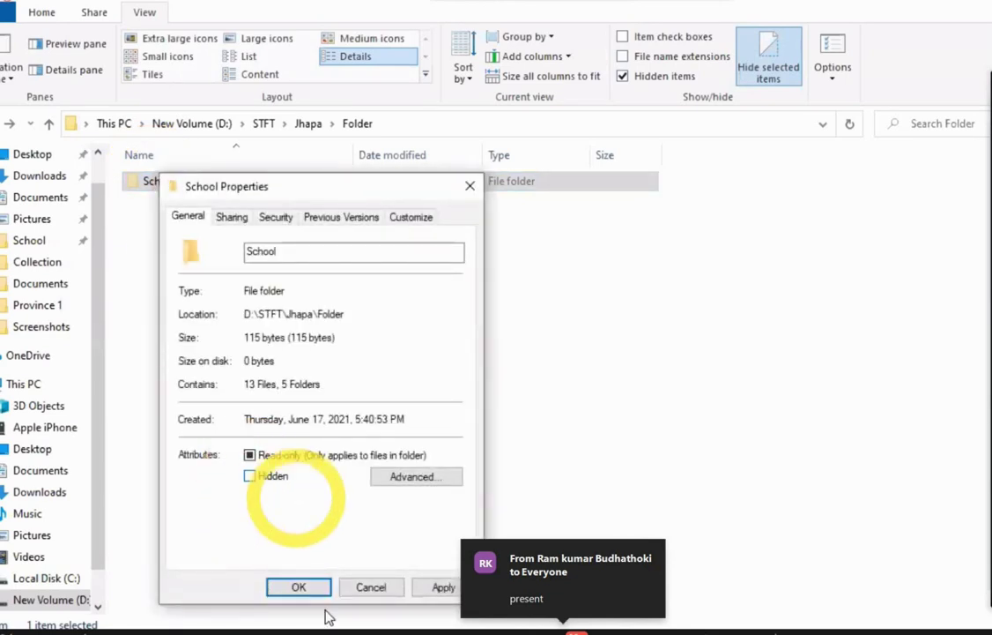
pyautogui.click(304, 589)
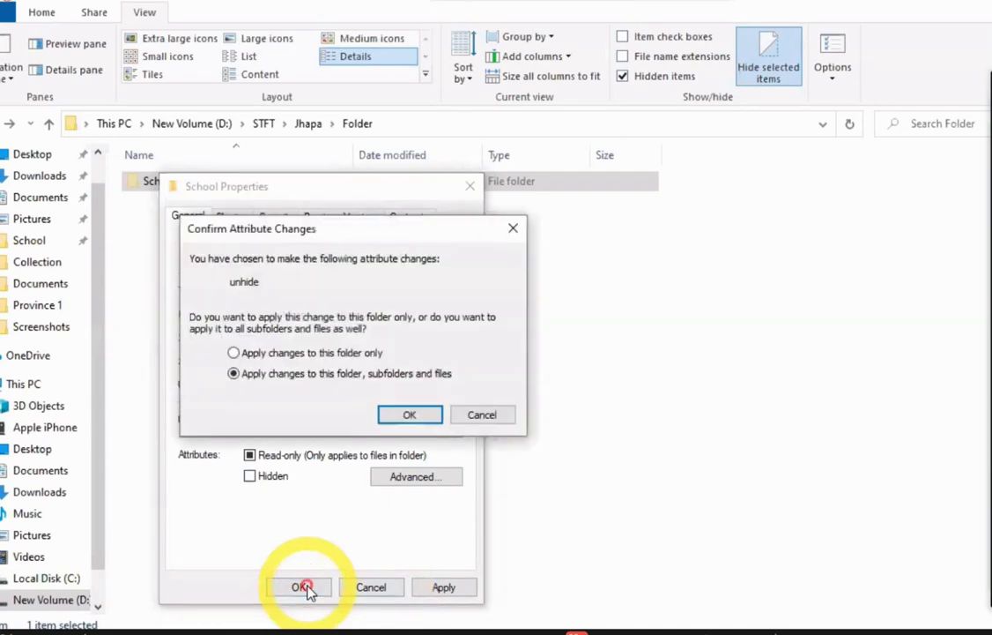
pyautogui.click(406, 416)
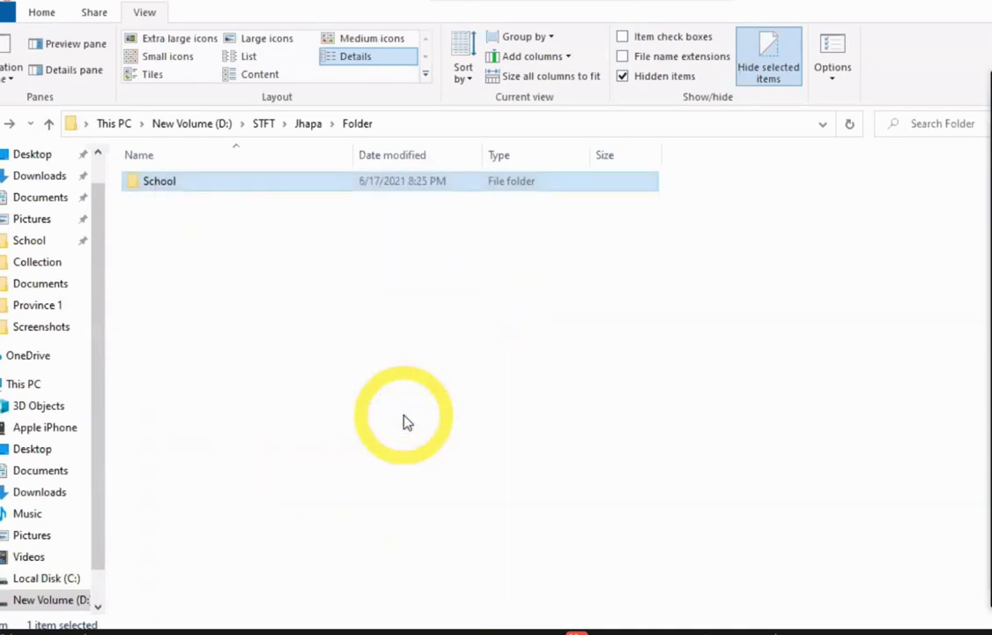
pyautogui.click(310, 355)
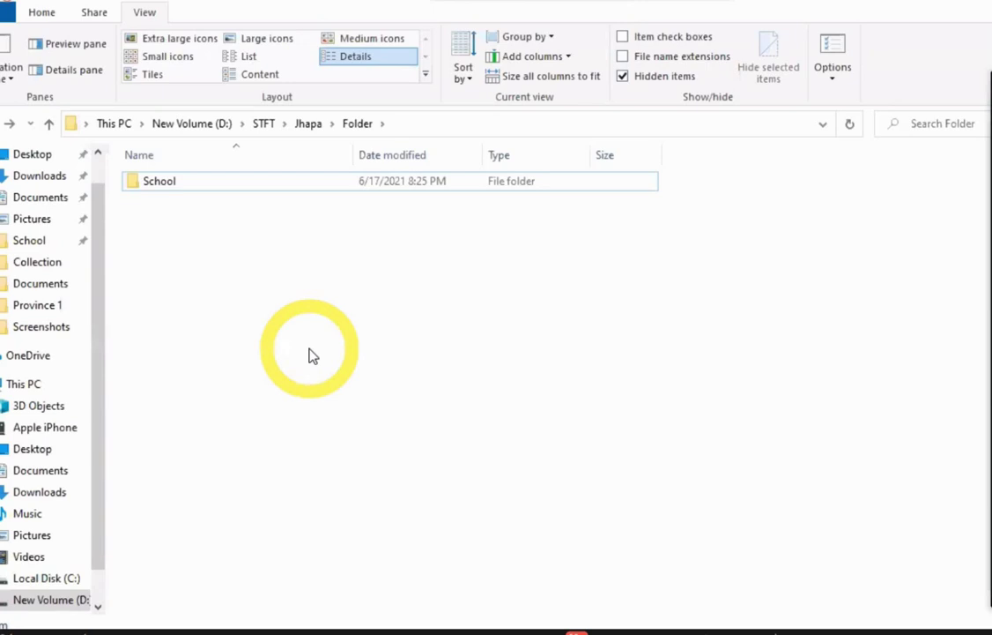
# Step: Show the desktop and bring up the icon choices for the All folder from its properties
pyautogui.press('super+d')
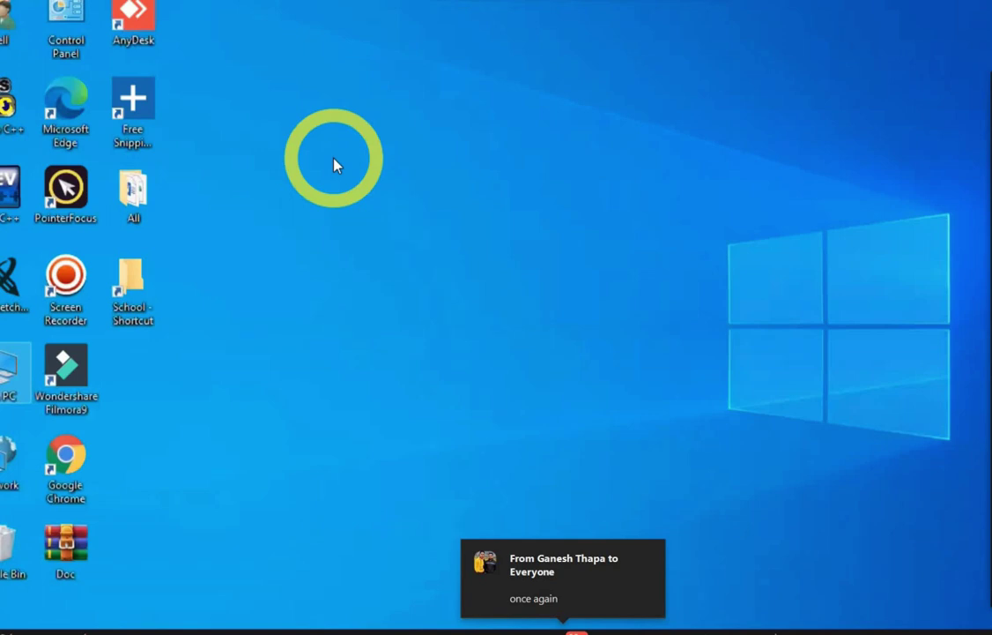
pyautogui.rightClick(134, 194)
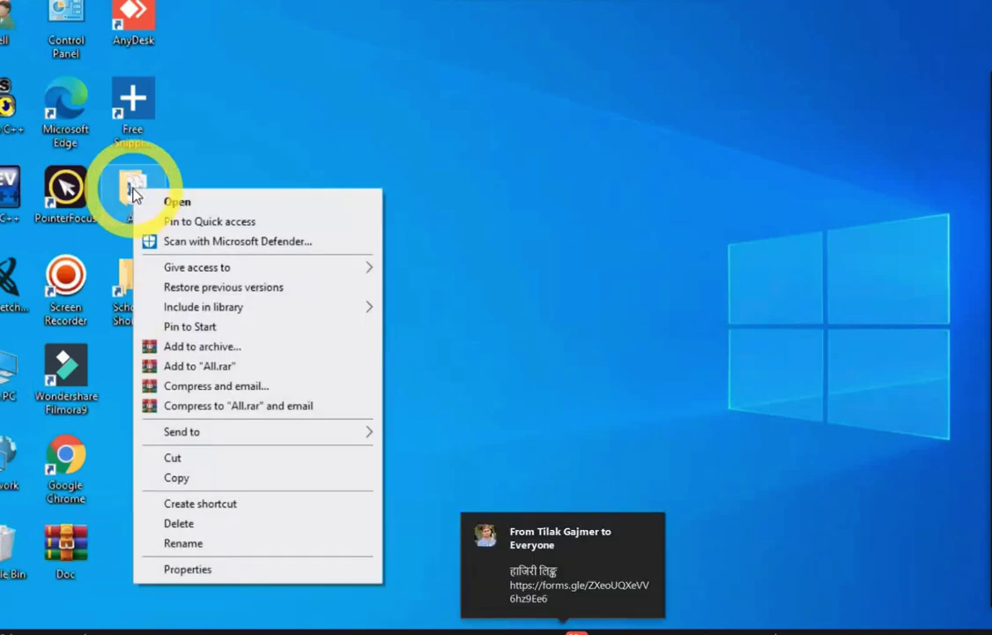
pyautogui.click(437, 171)
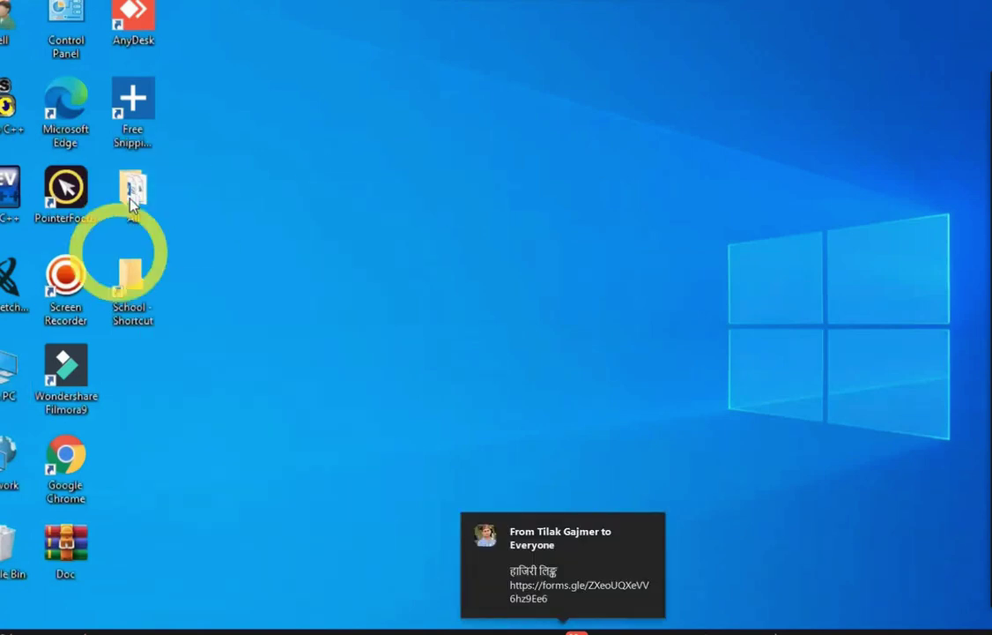
pyautogui.moveTo(135, 195)
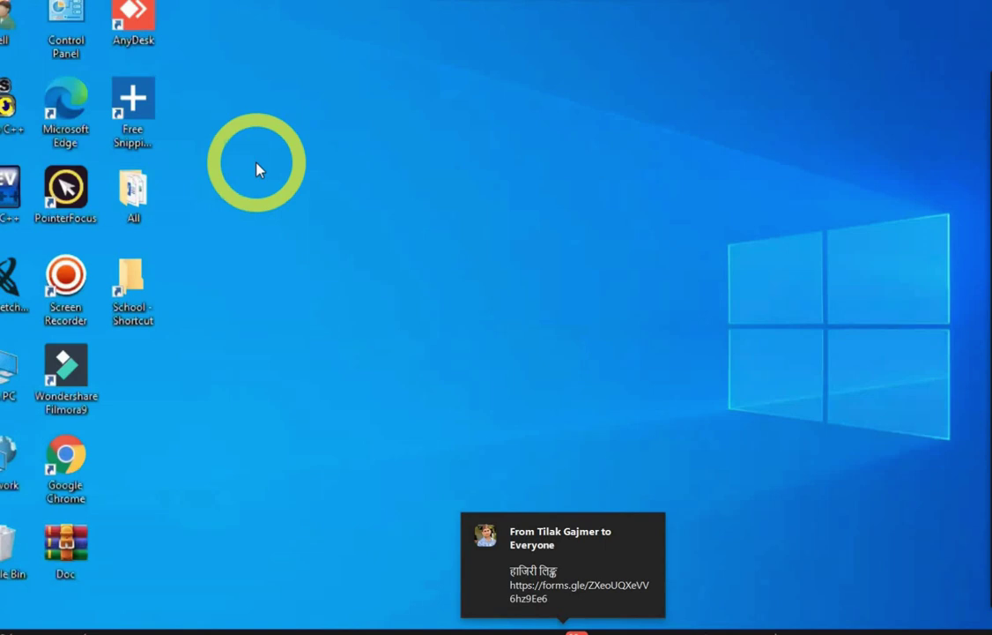
pyautogui.rightClick(135, 195)
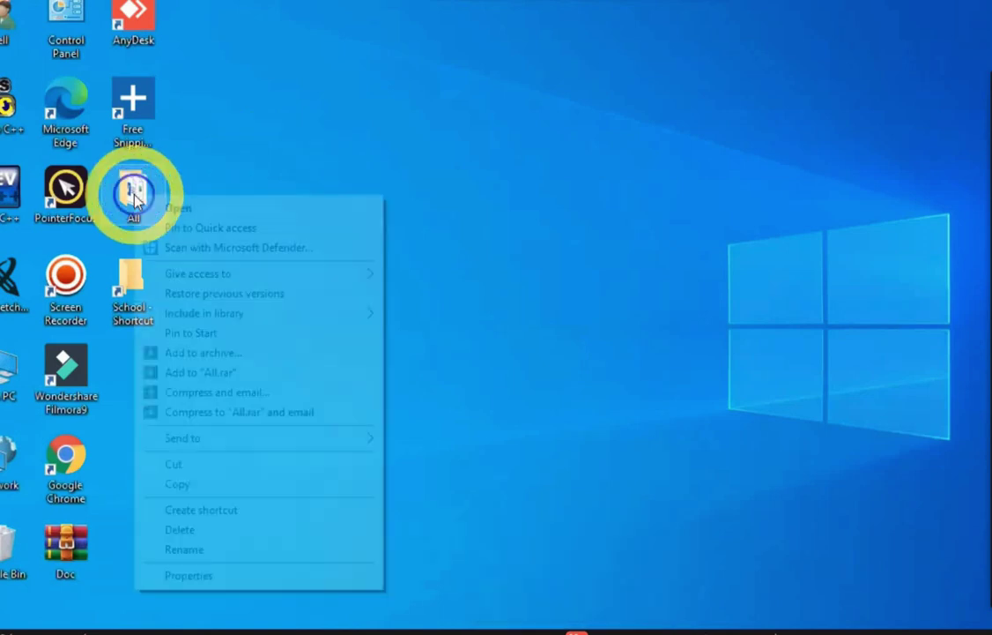
pyautogui.click(176, 578)
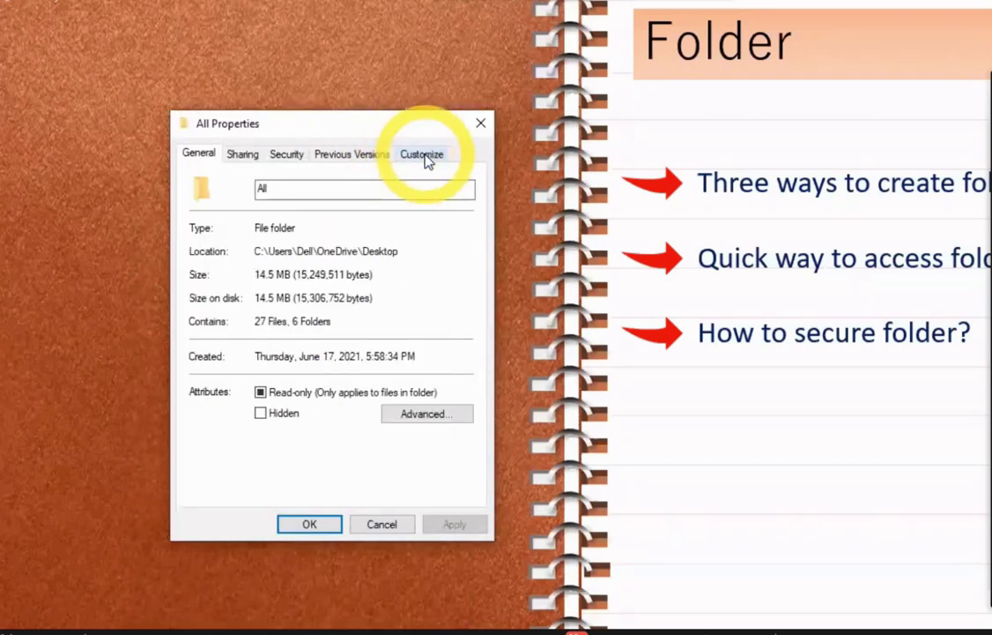
pyautogui.click(423, 156)
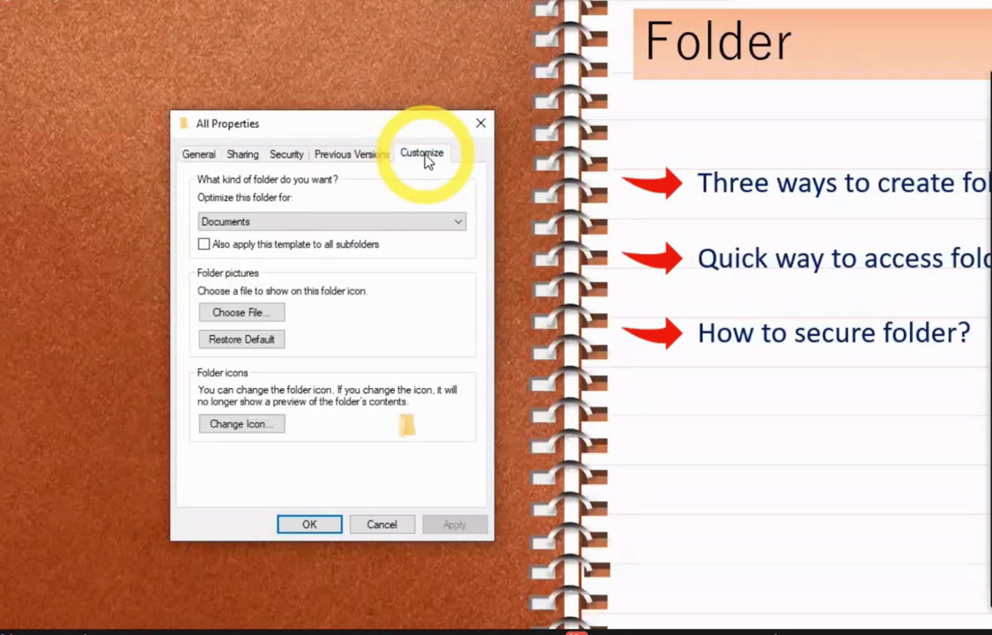
pyautogui.click(246, 428)
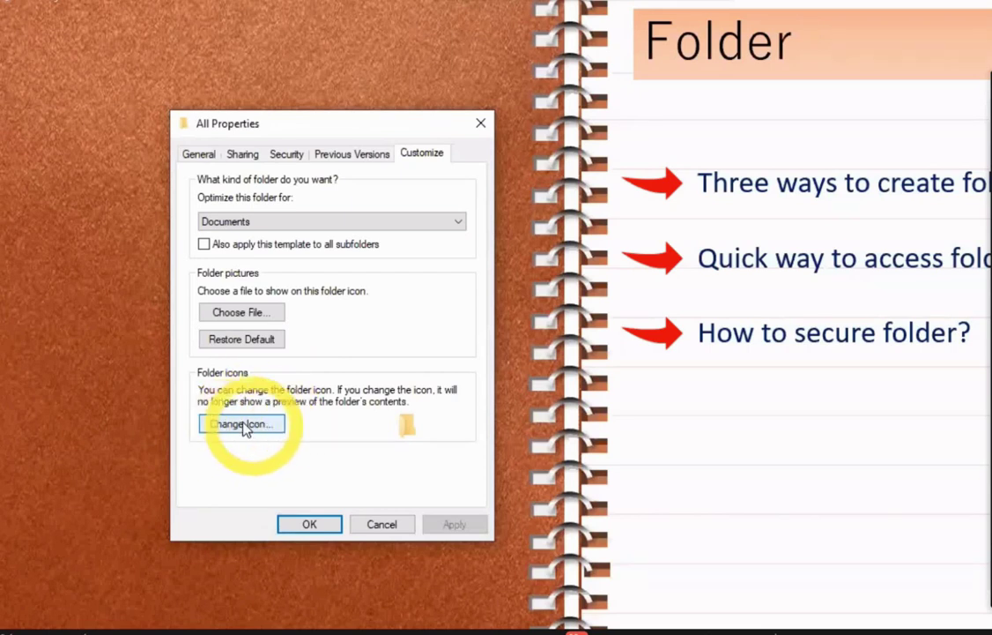
pyautogui.click(243, 424)
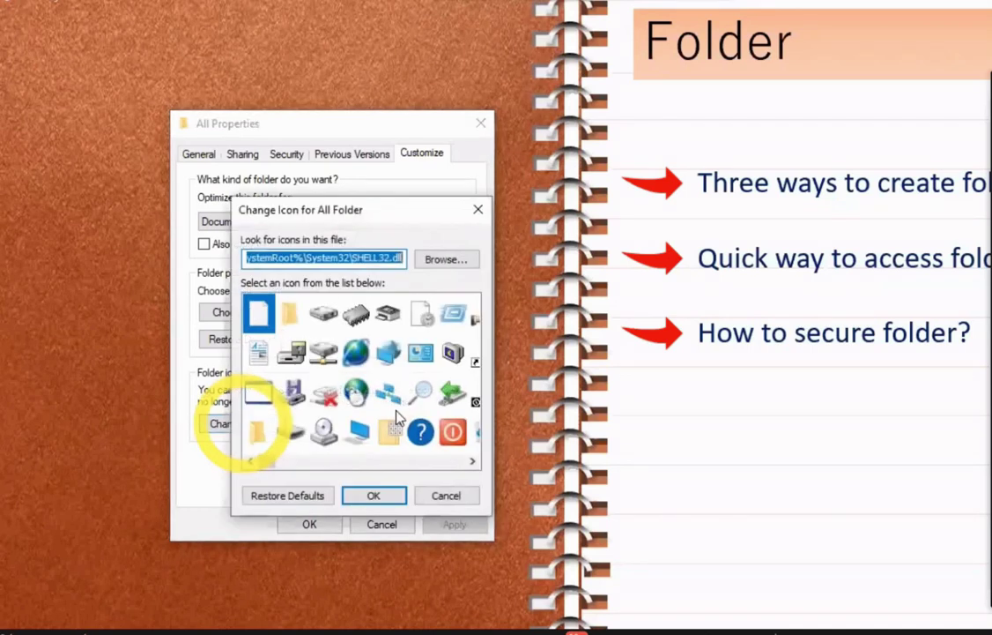
# Step: Assign a blank icon from SHELL32.dll to the All folder, close its properties and check the folder on the desktop
pyautogui.click(473, 462)
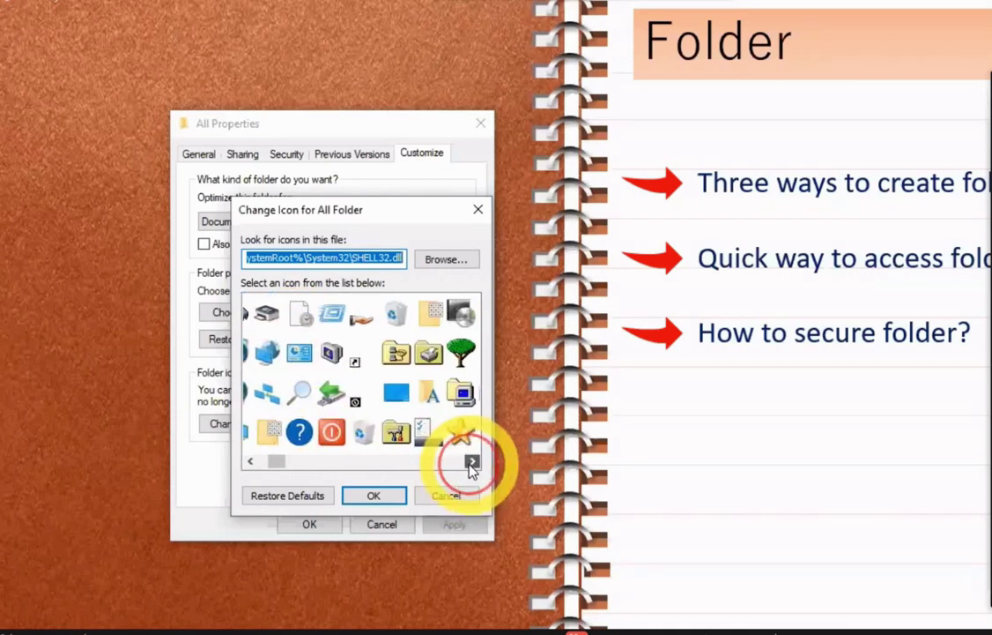
pyautogui.click(472, 462)
pyautogui.click(472, 462)
pyautogui.click(472, 462)
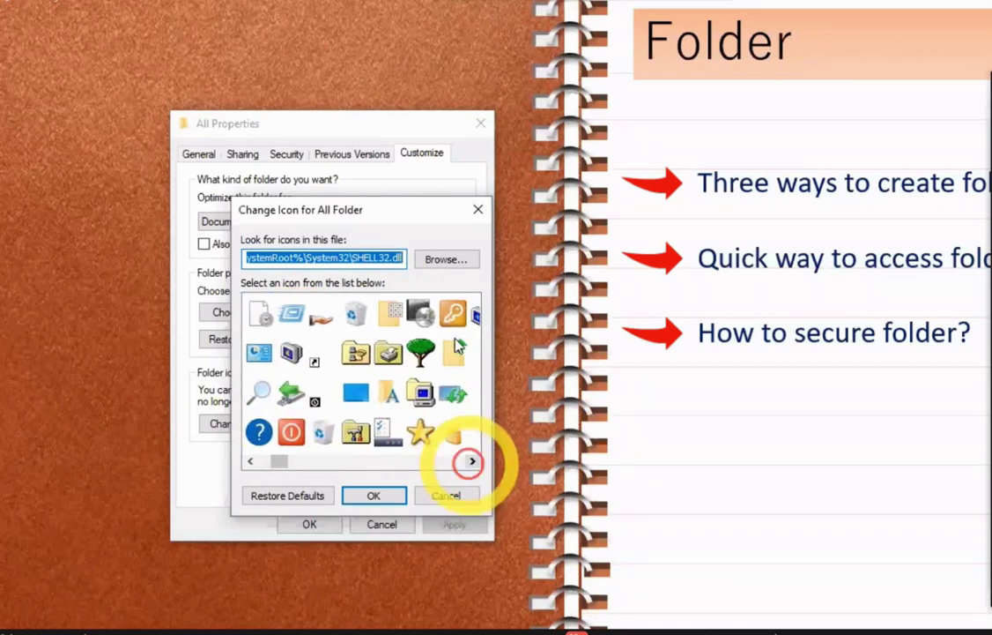
pyautogui.click(473, 462)
pyautogui.click(452, 352)
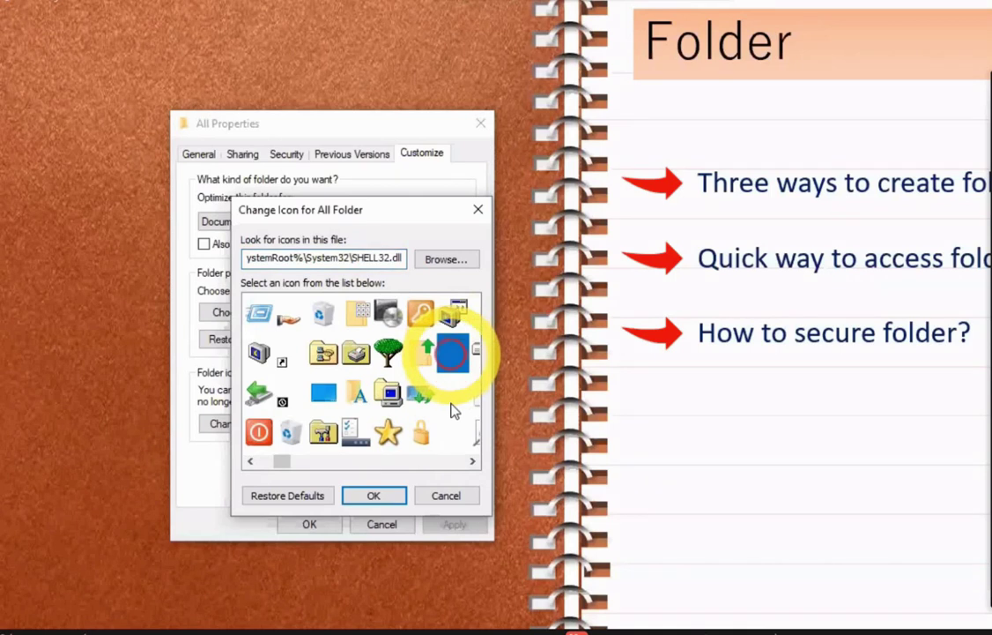
pyautogui.click(453, 405)
pyautogui.click(453, 432)
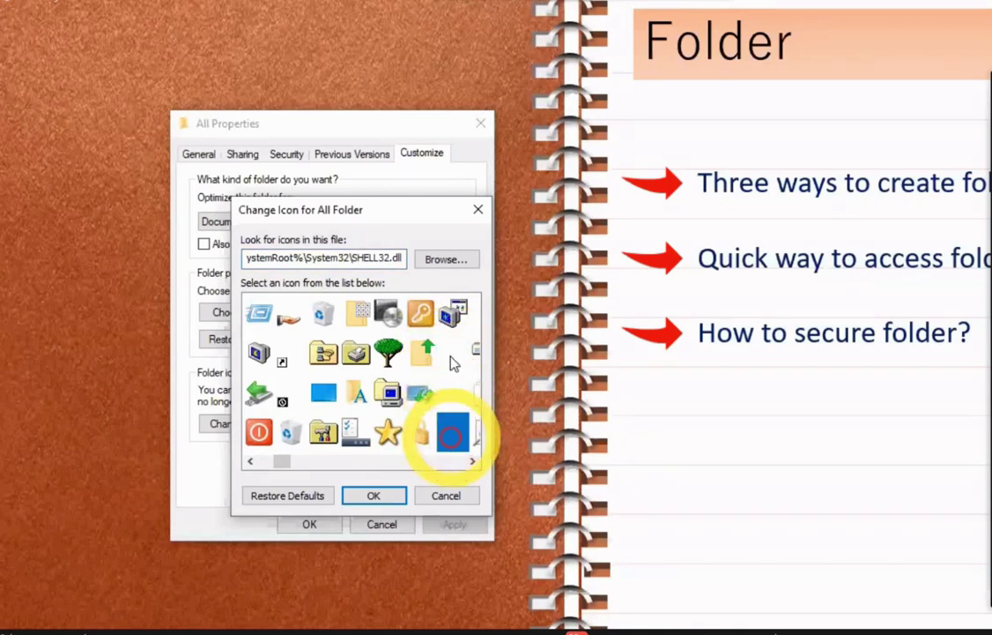
pyautogui.click(453, 354)
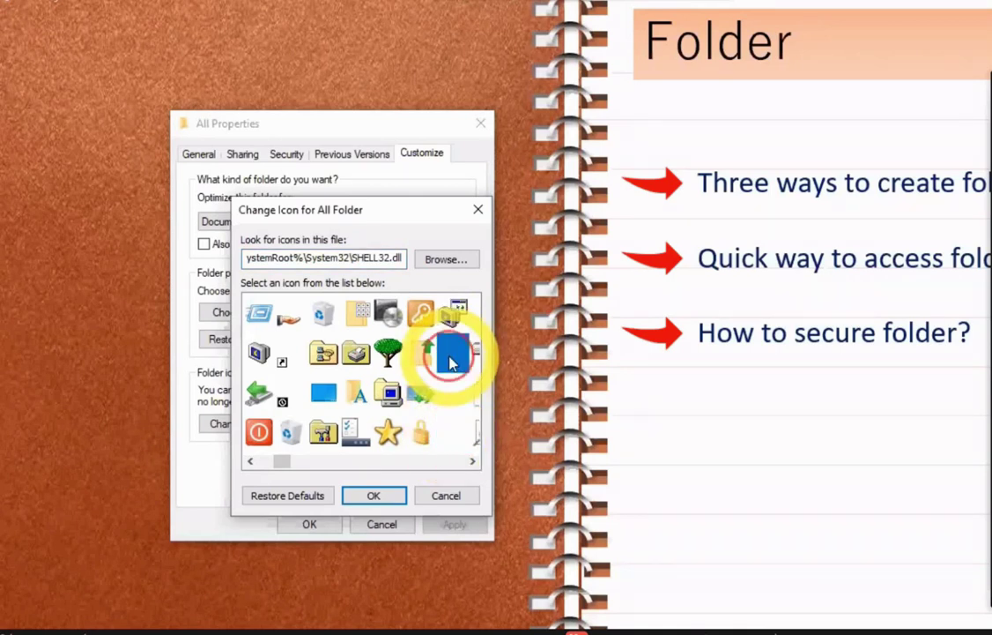
pyautogui.click(374, 496)
pyautogui.click(313, 533)
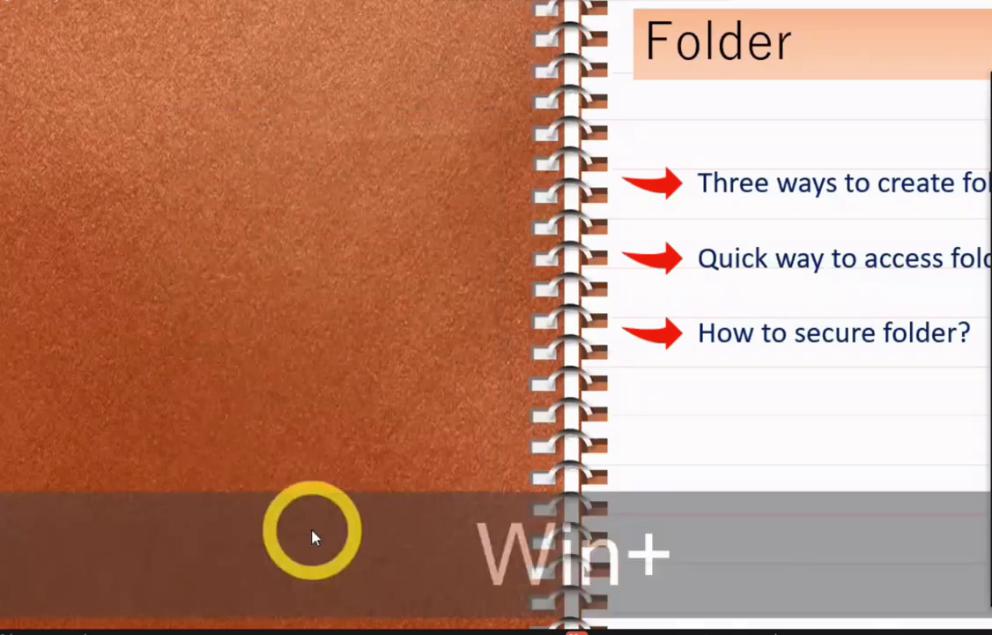
pyautogui.press('super+d')
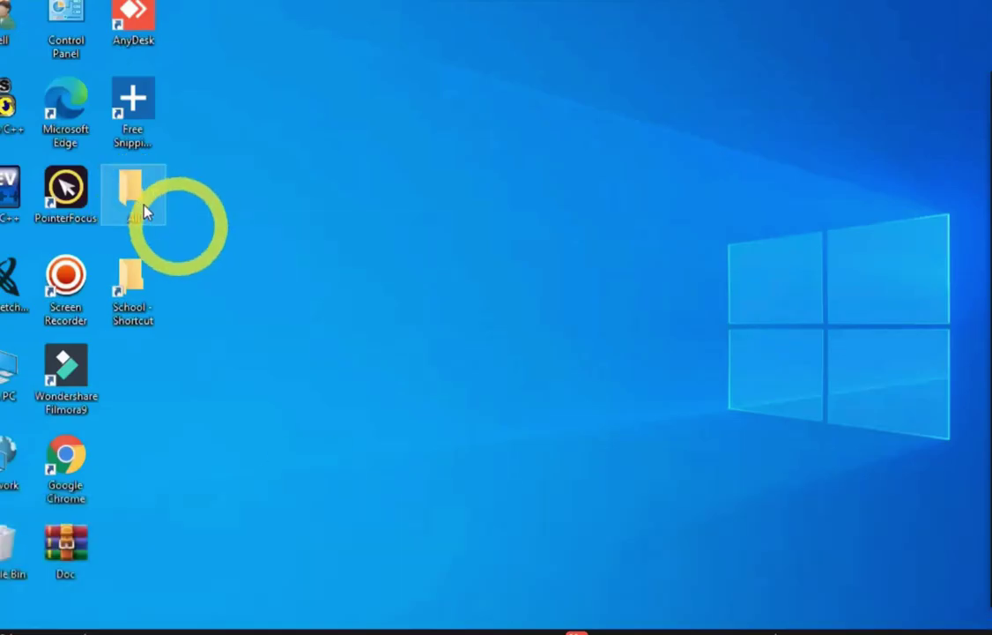
pyautogui.moveTo(125, 198)
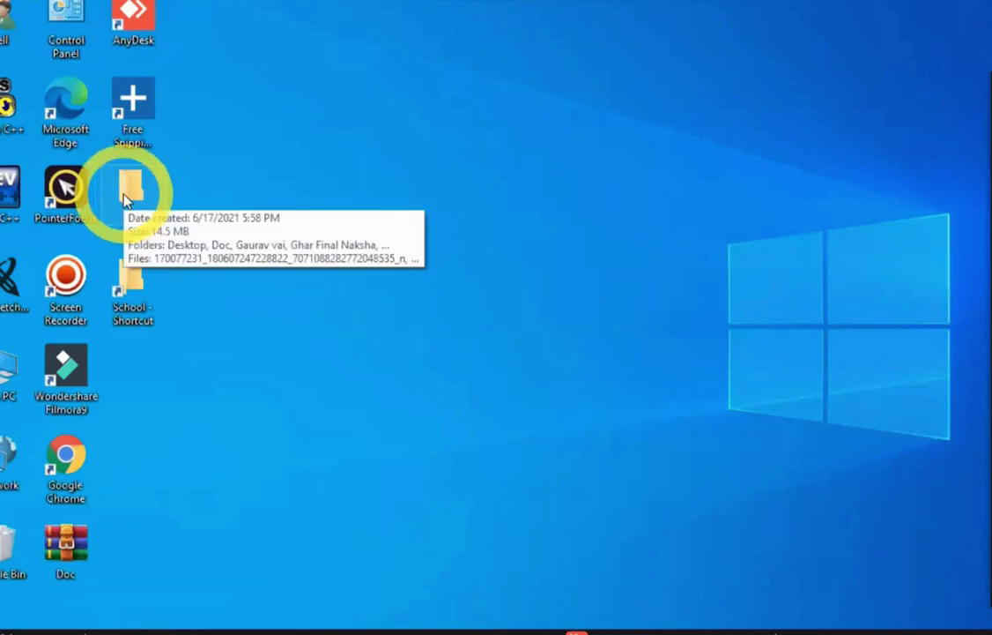
# Step: Assign the blank icon from SHELL32.dll to the All folder, confirm its properties and show the desktop
pyautogui.rightClick(125, 197)
pyautogui.click(593, 153)
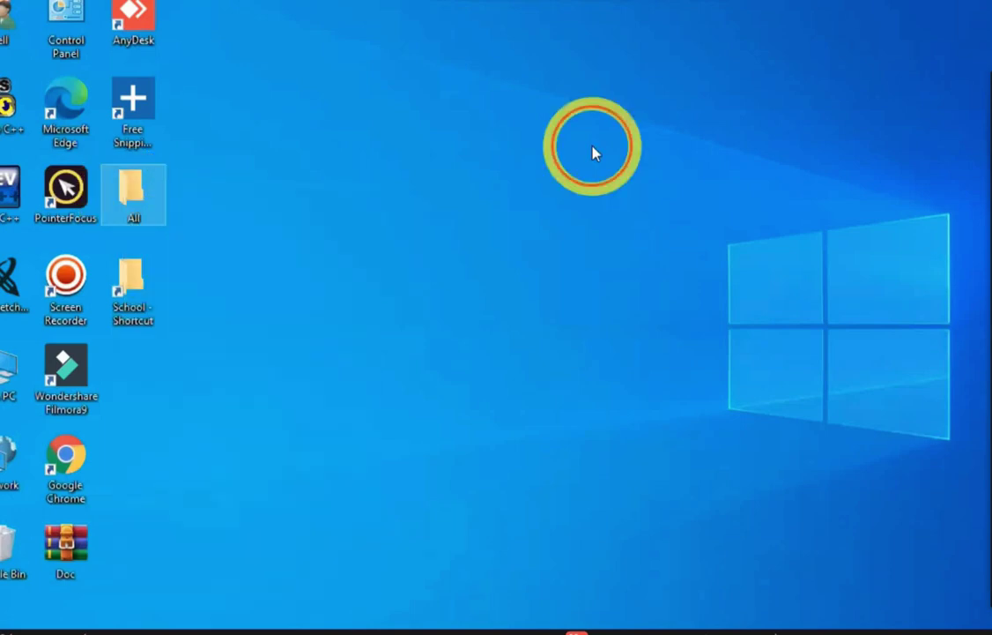
pyautogui.rightClick(132, 193)
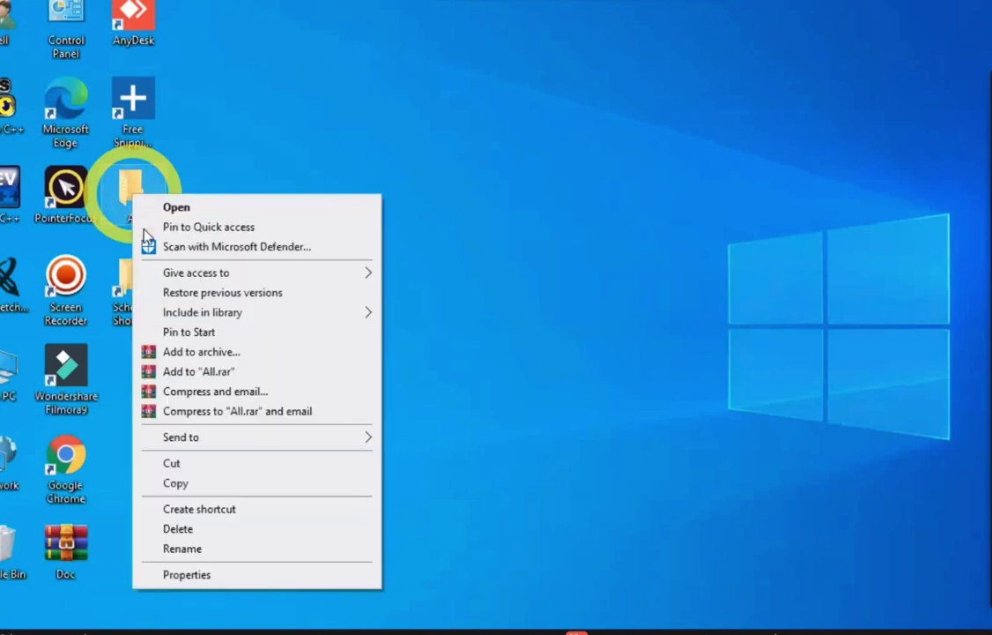
pyautogui.click(208, 577)
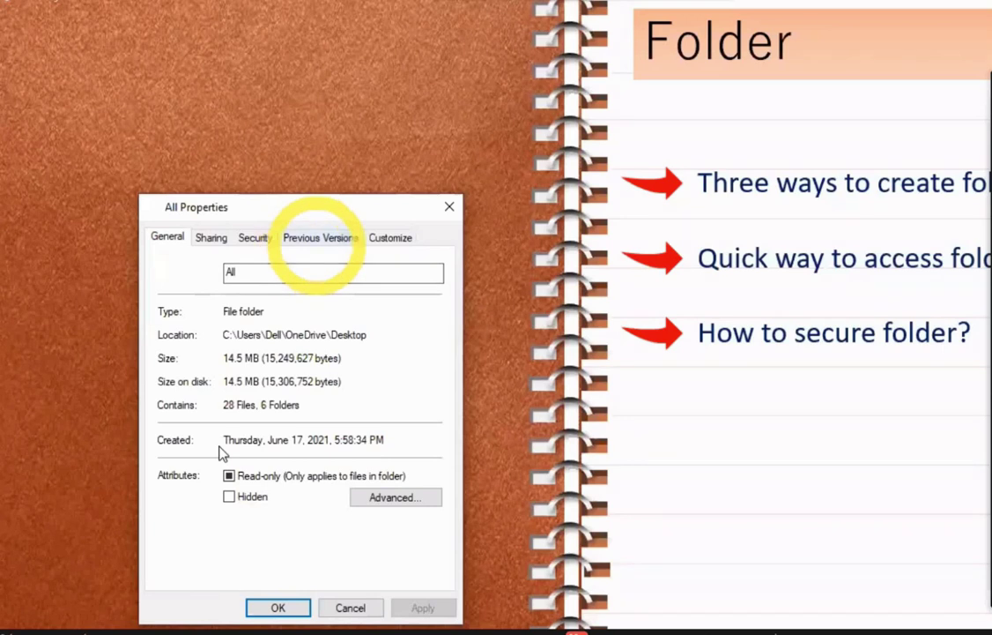
pyautogui.click(390, 237)
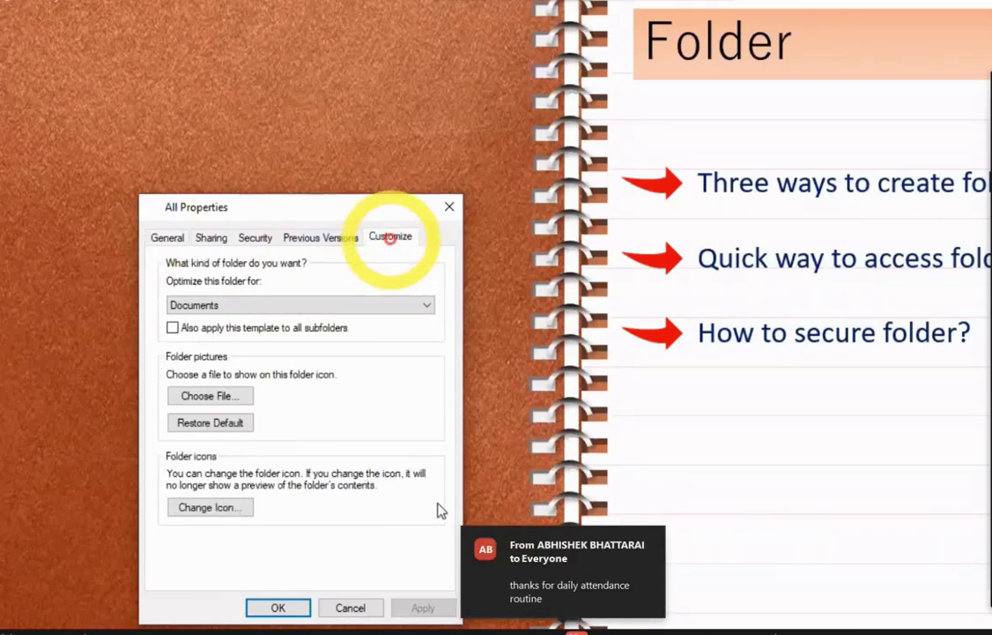
pyautogui.click(225, 506)
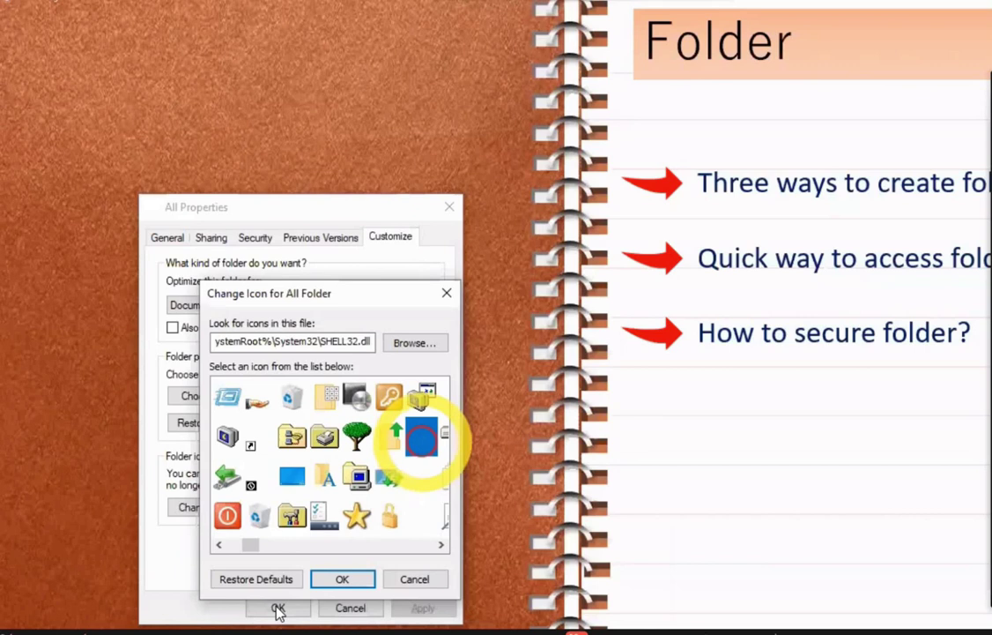
pyautogui.click(342, 579)
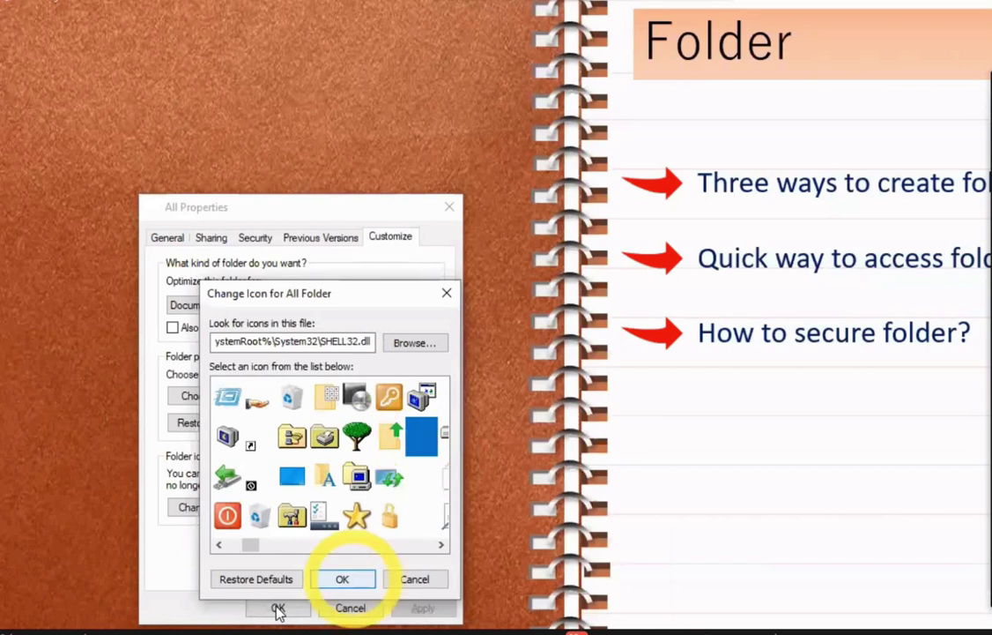
pyautogui.click(278, 608)
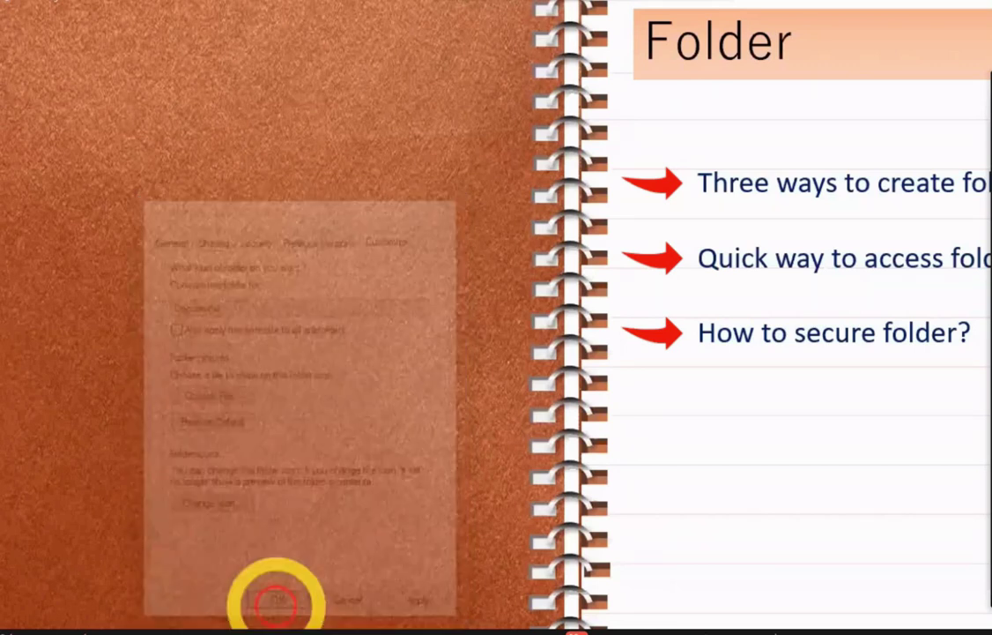
pyautogui.press('super+d')
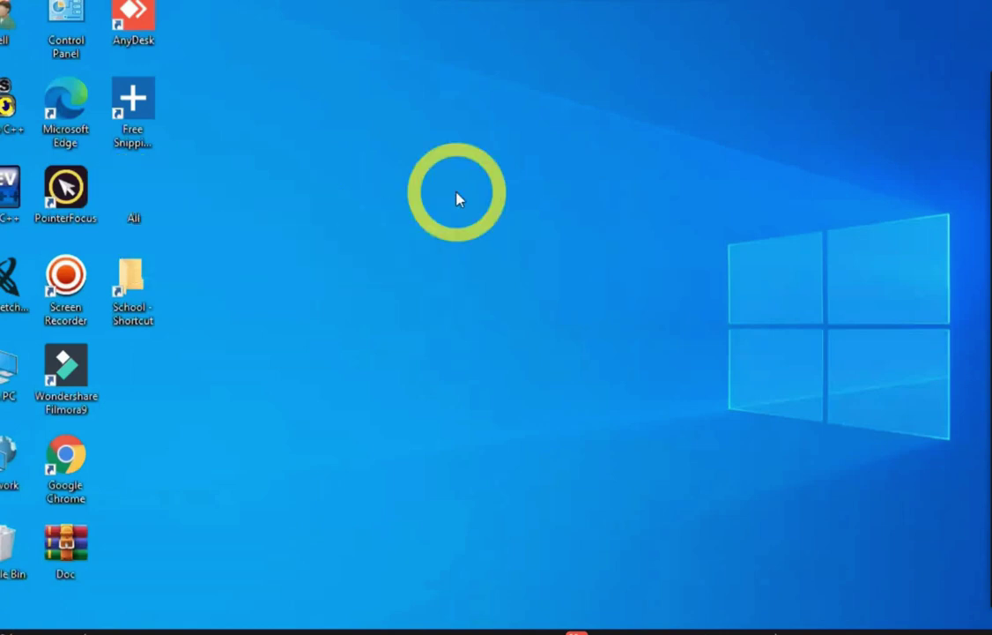
pyautogui.rightClick(134, 210)
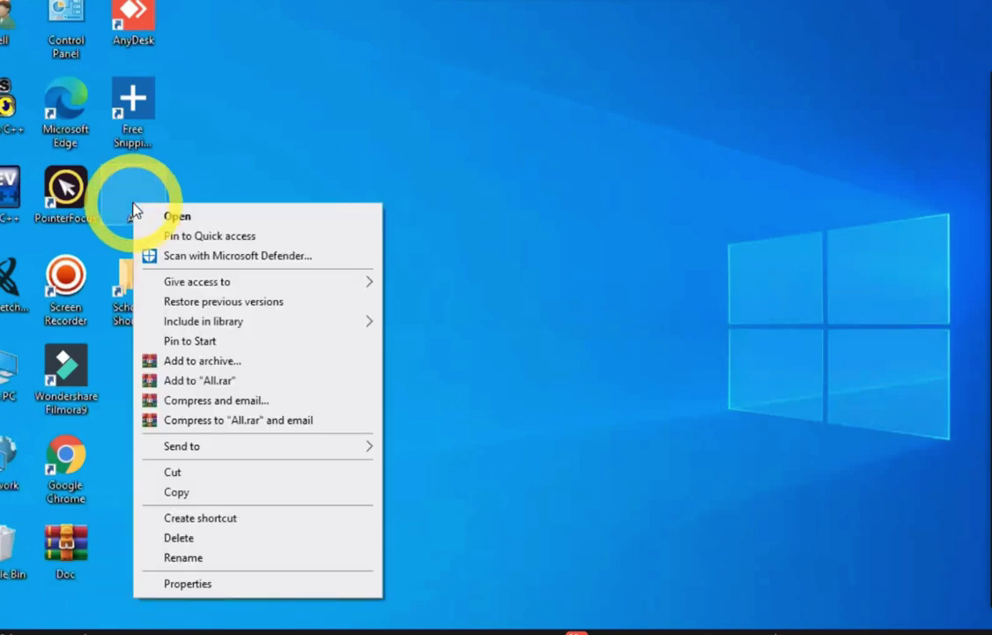
pyautogui.click(199, 558)
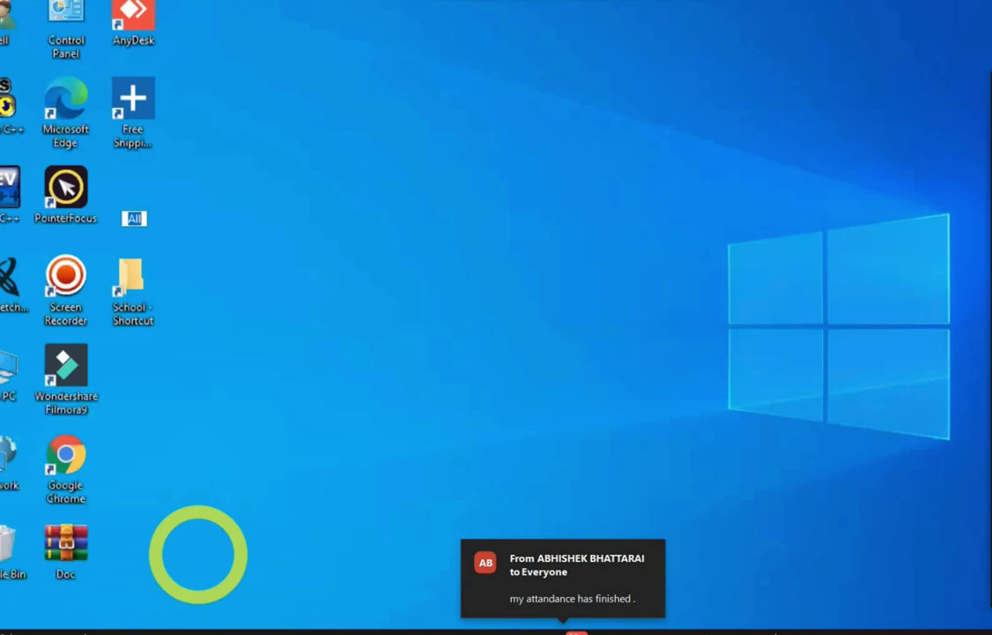
pyautogui.press('BackSpace')
pyautogui.press('Escape')
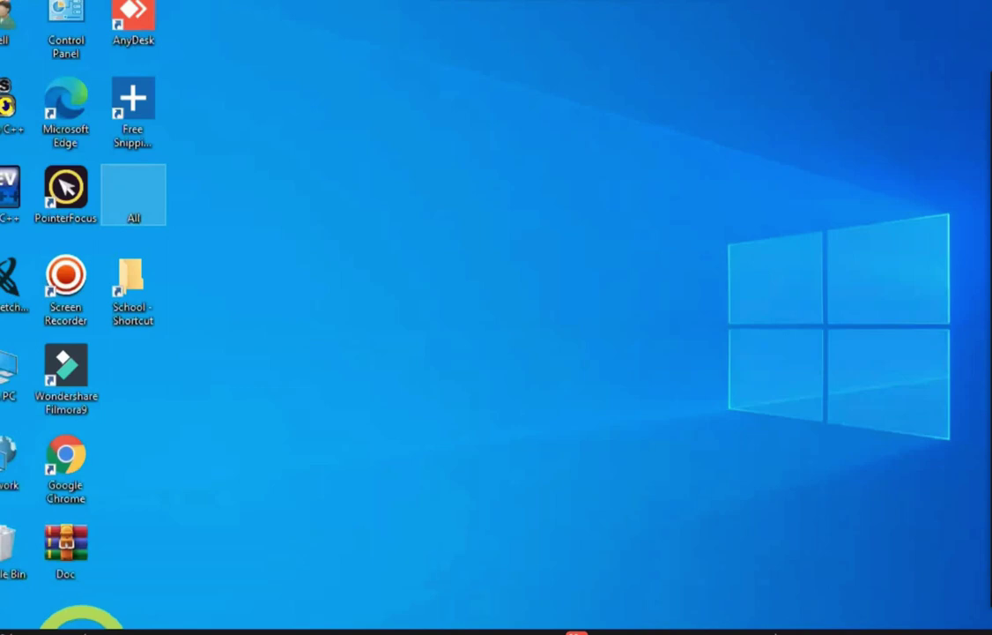
# Step: Search for Character Map, open it and copy the No-Break Space character in the Arial font
pyautogui.click(81, 622)
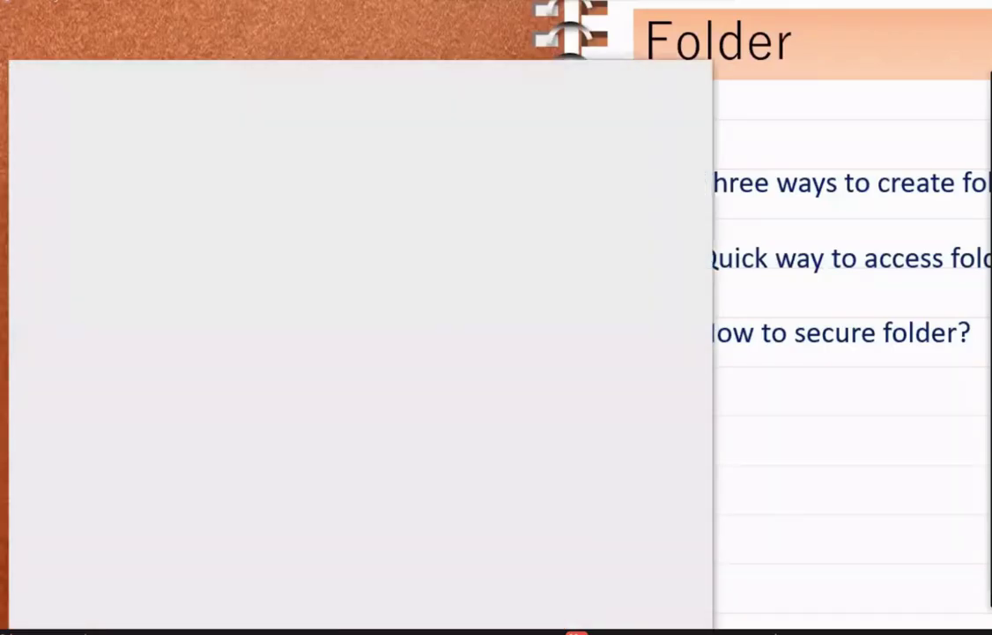
pyautogui.write('charac')
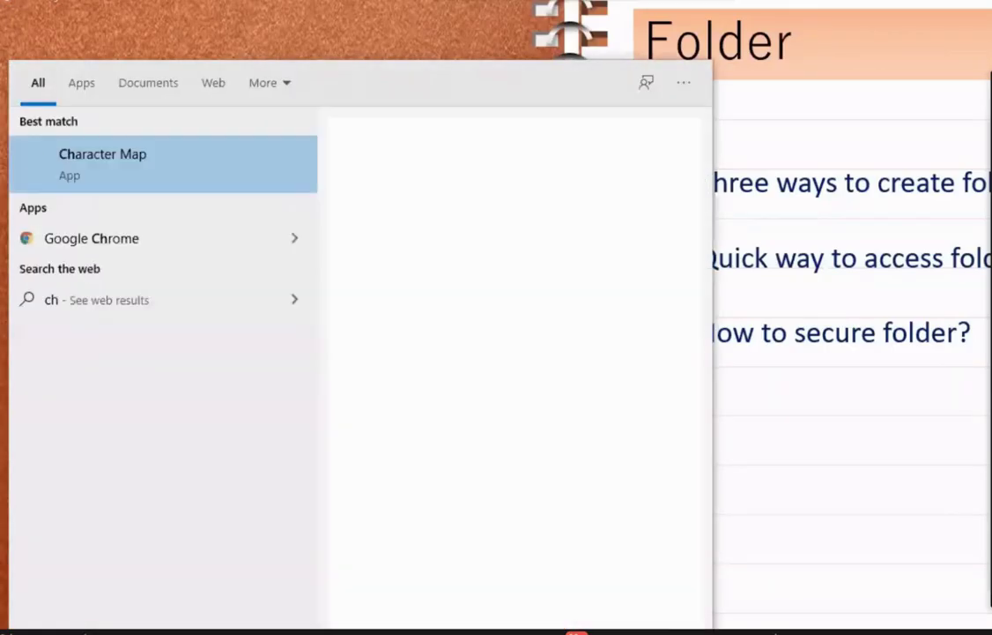
pyautogui.click(117, 172)
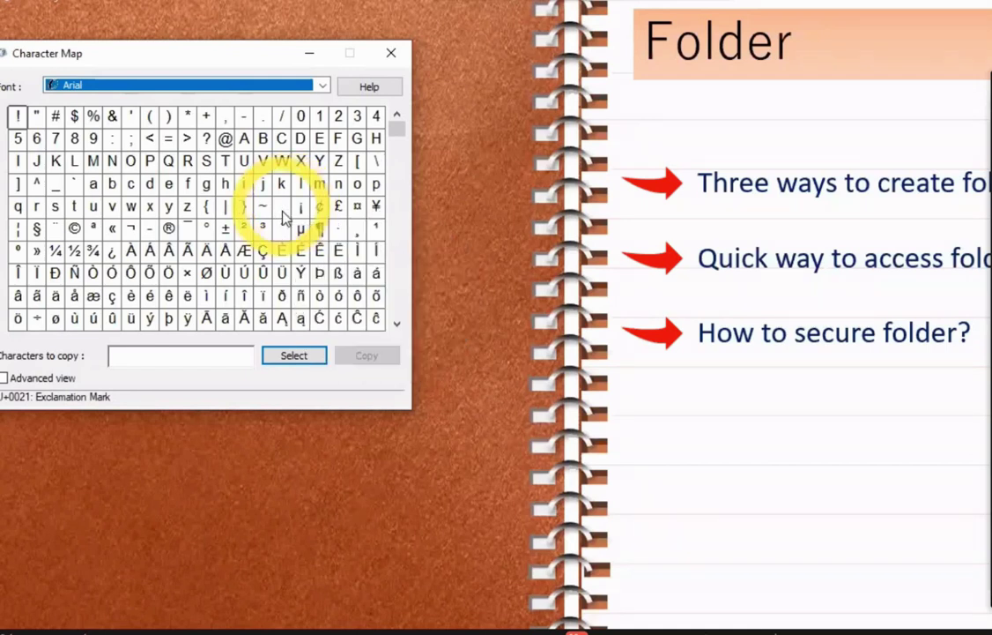
pyautogui.click(294, 355)
pyautogui.click(367, 355)
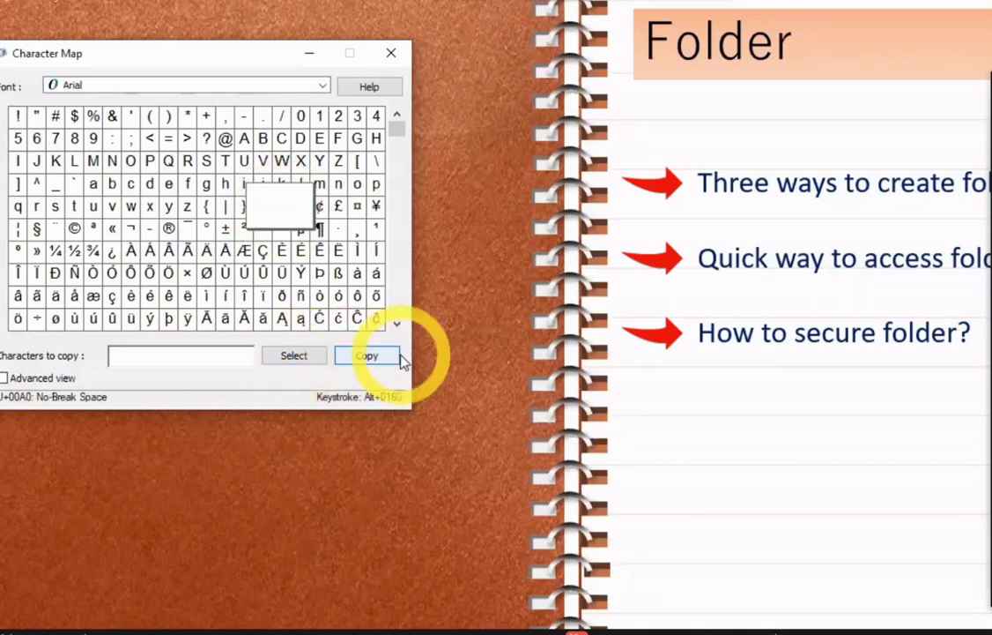
# Step: Rename the All folder on the desktop with the copied blank character and deselect it
pyautogui.press('super+d')
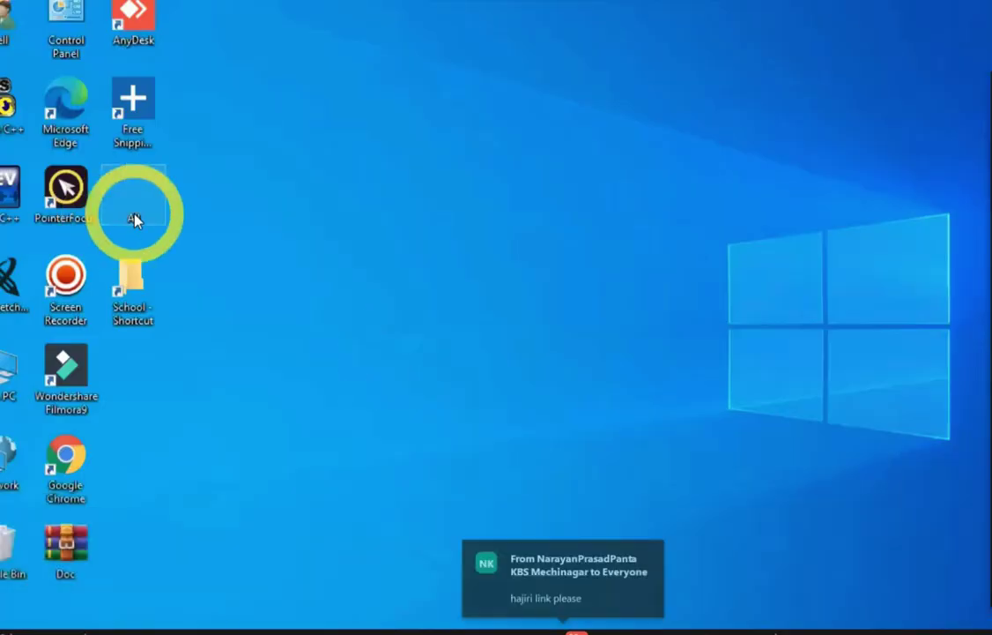
pyautogui.rightClick(135, 221)
pyautogui.click(180, 569)
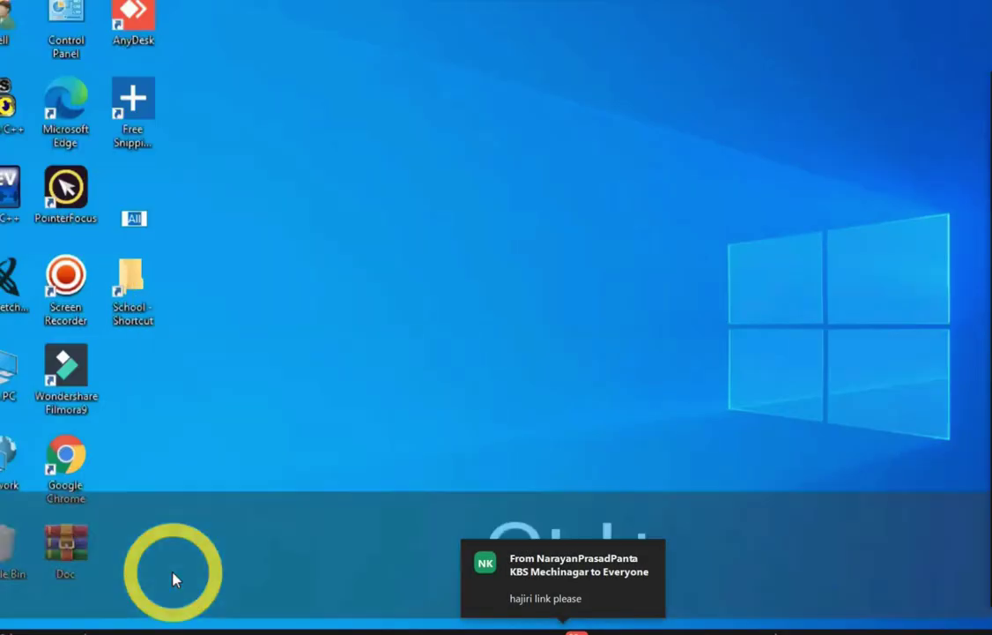
pyautogui.hotkey('ctrl', 'v')
pyautogui.click(397, 259)
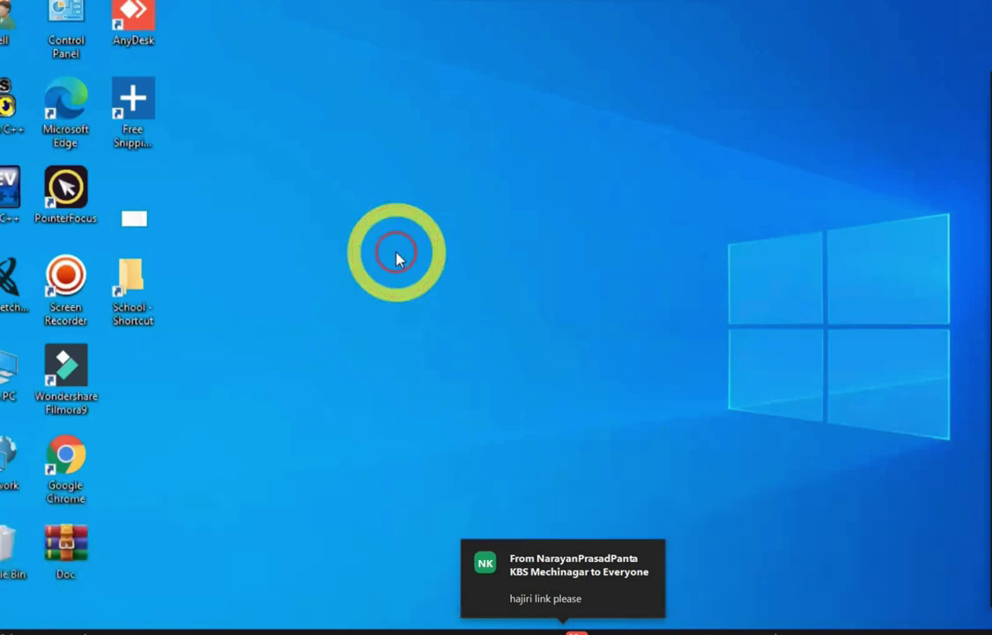
pyautogui.click(592, 377)
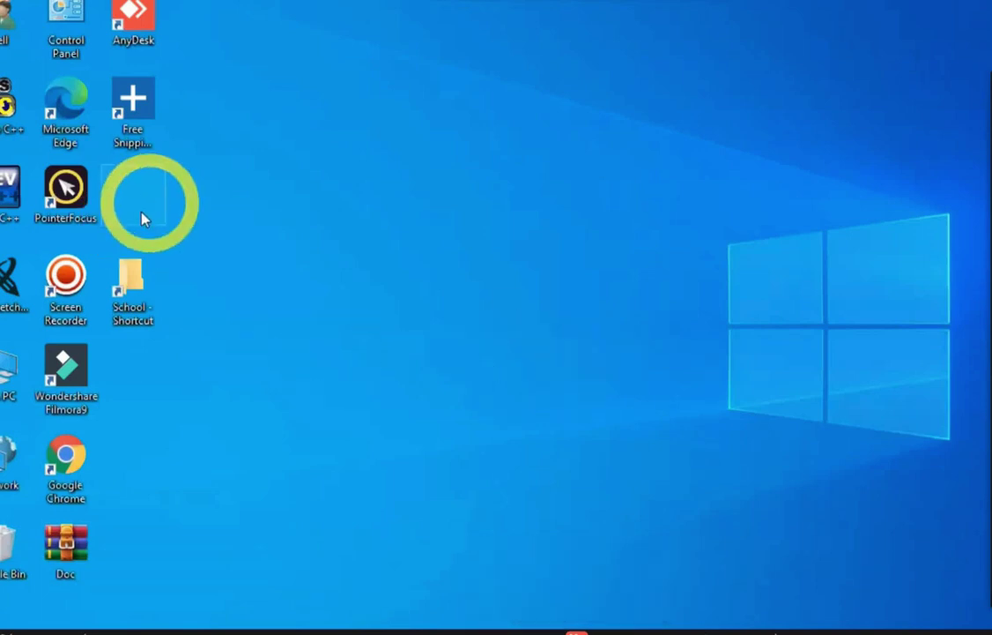
pyautogui.moveTo(121, 206)
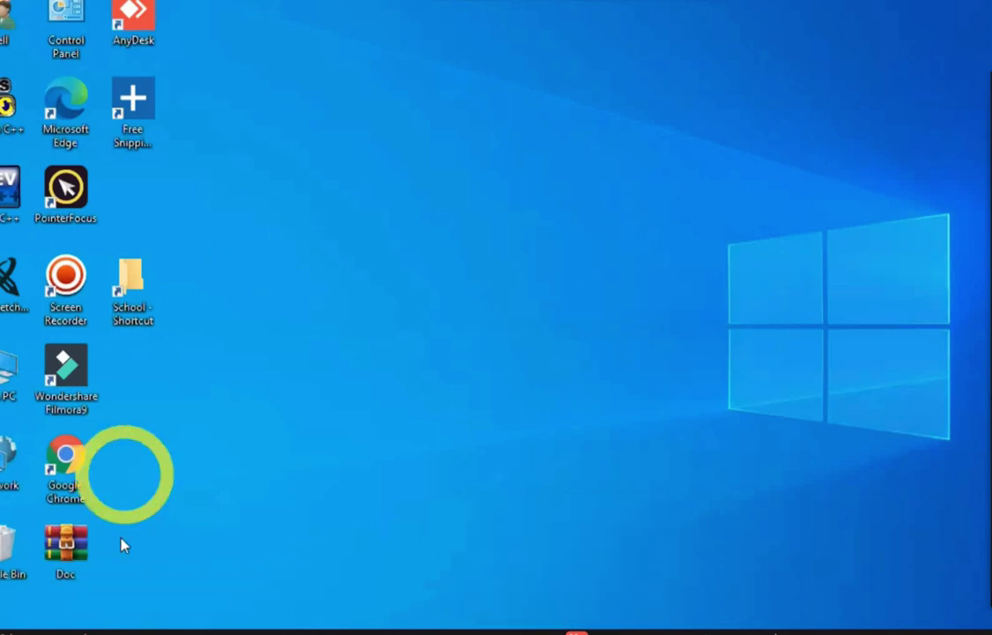
# Step: Reopen Character Map, copy the Arial No-Break Space character once more and close the window
pyautogui.click(97, 622)
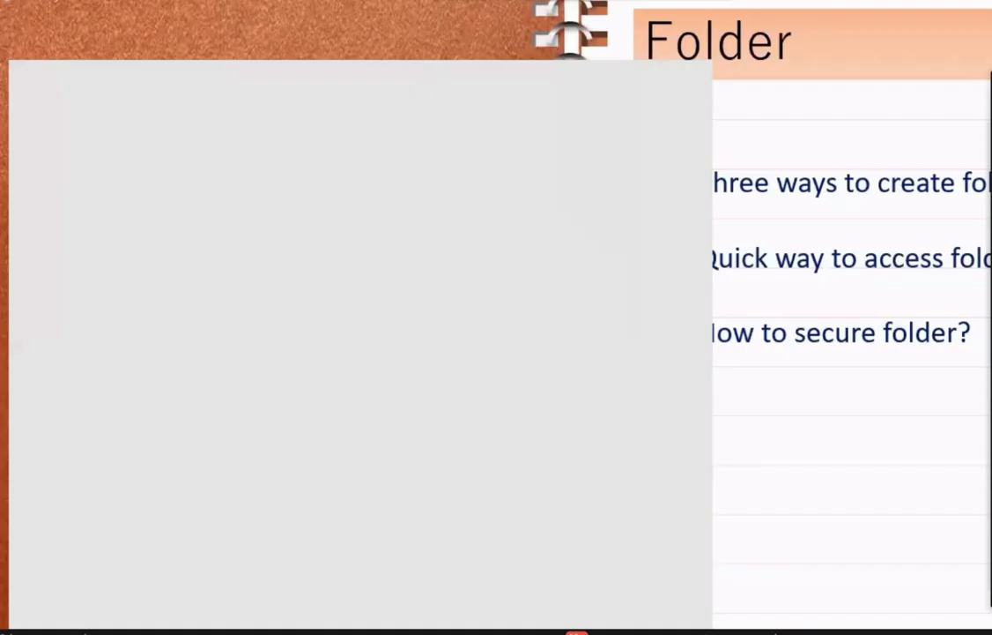
pyautogui.write('char')
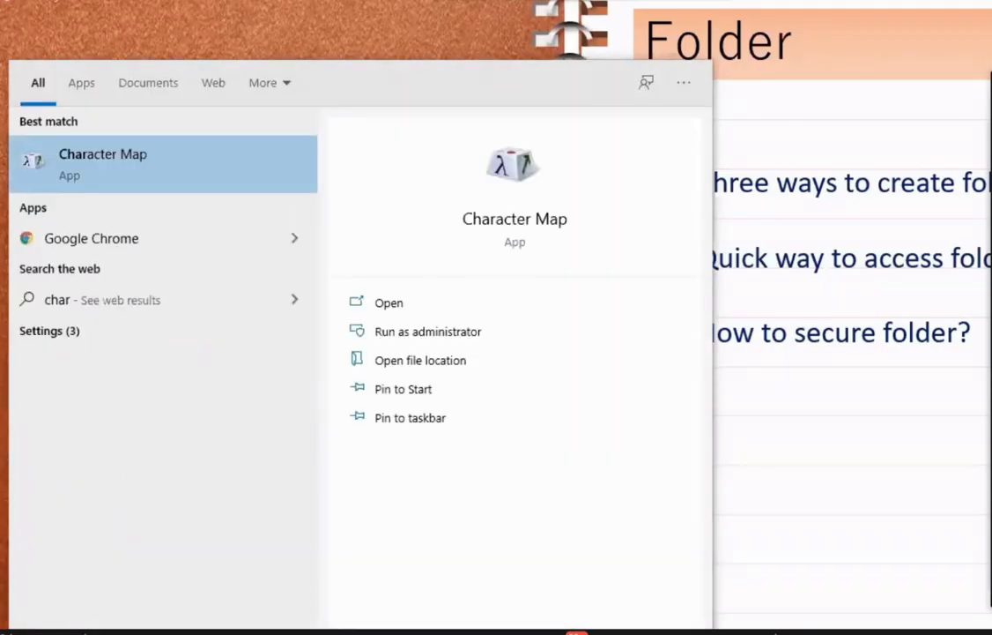
pyautogui.click(150, 164)
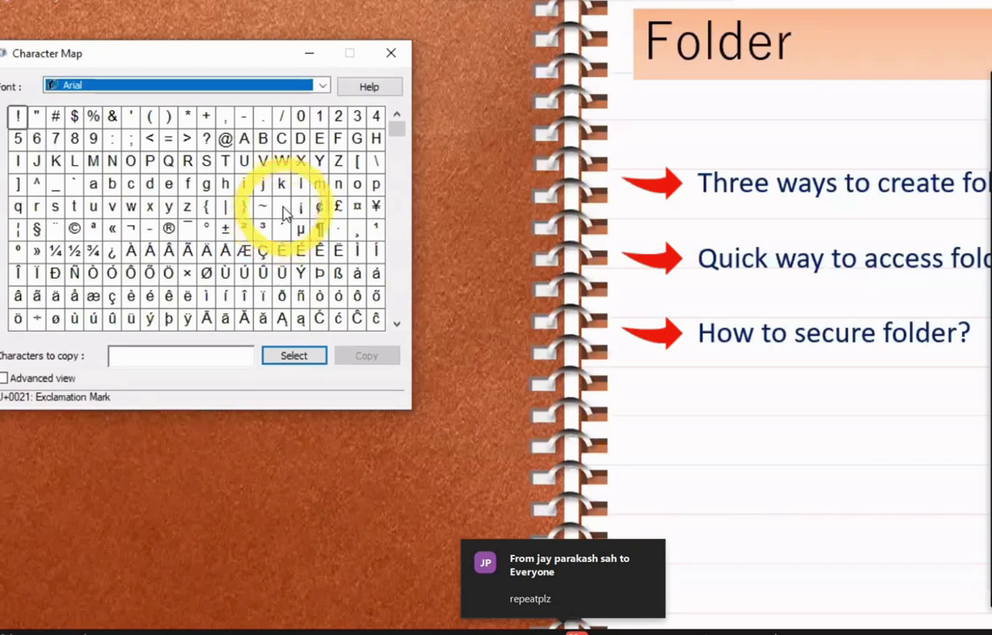
pyautogui.click(282, 207)
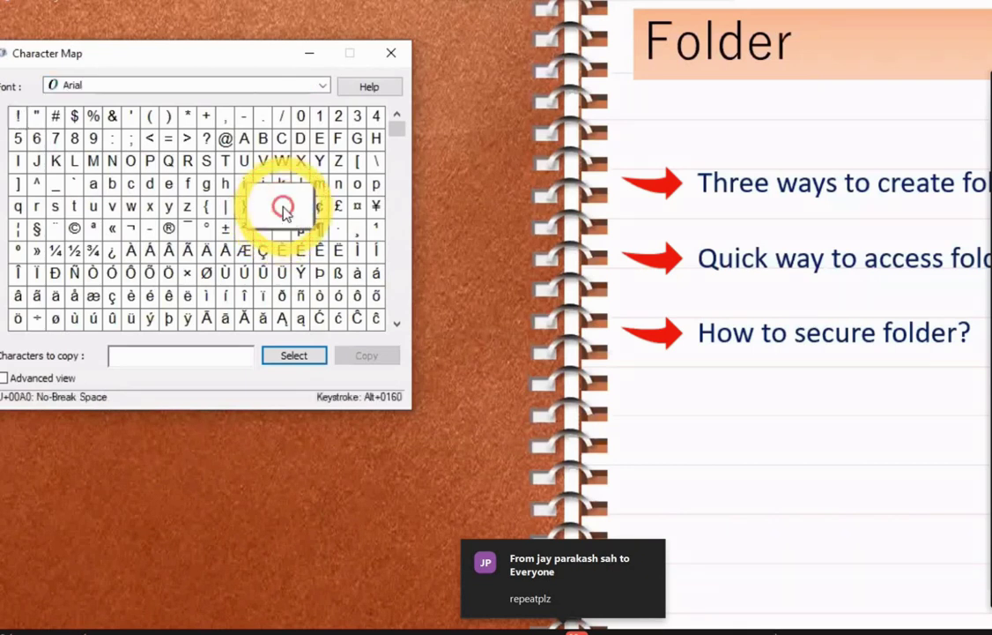
pyautogui.click(291, 356)
pyautogui.click(367, 355)
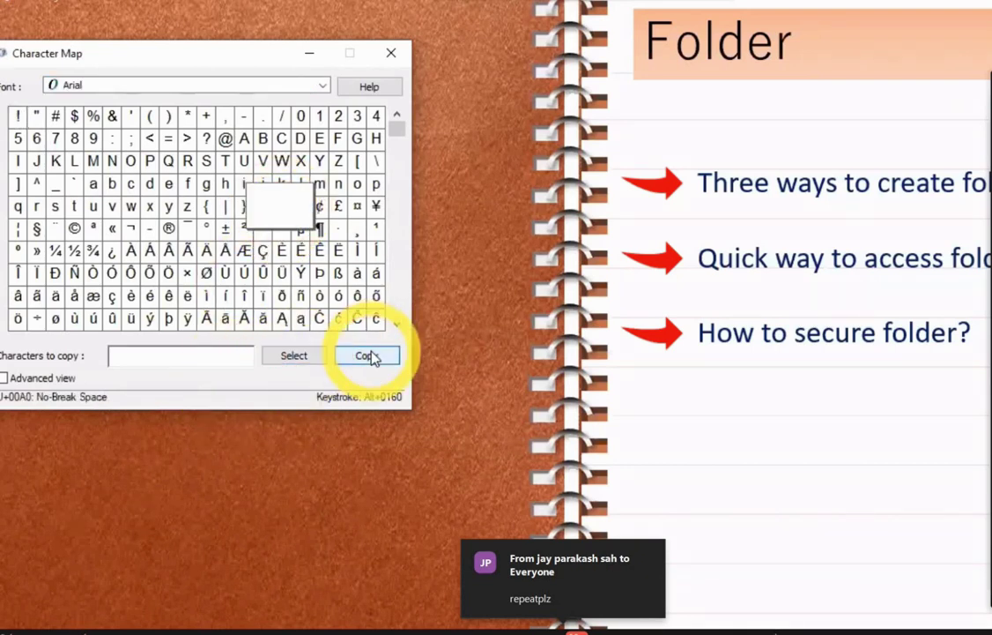
pyautogui.hotkey('alt', 'F4')
# Step: Show the desktop and look at the commands offered for the nameless folder, without running any
pyautogui.press('super+d')
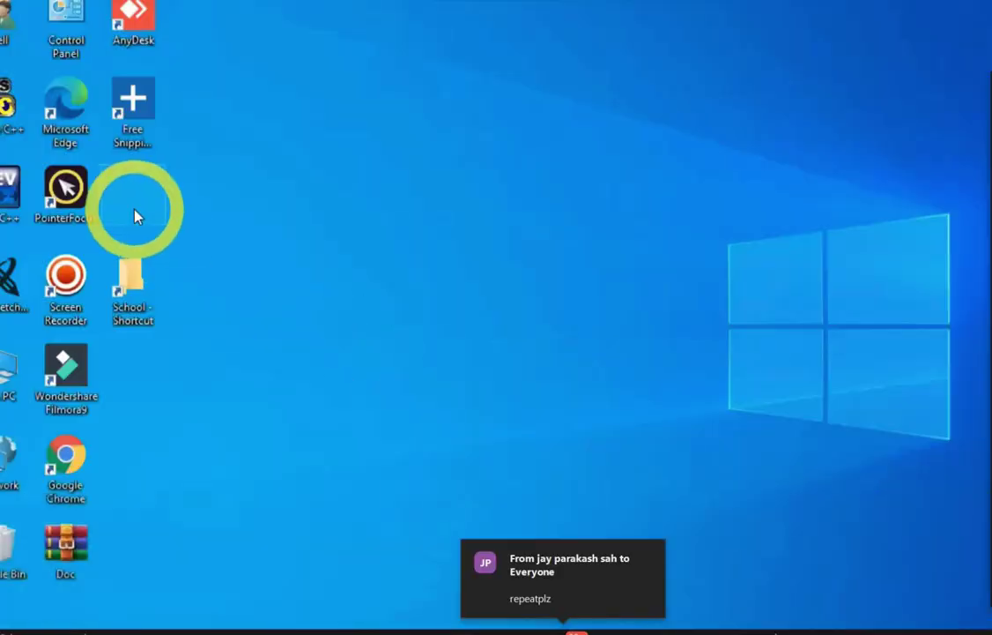
pyautogui.rightClick(134, 213)
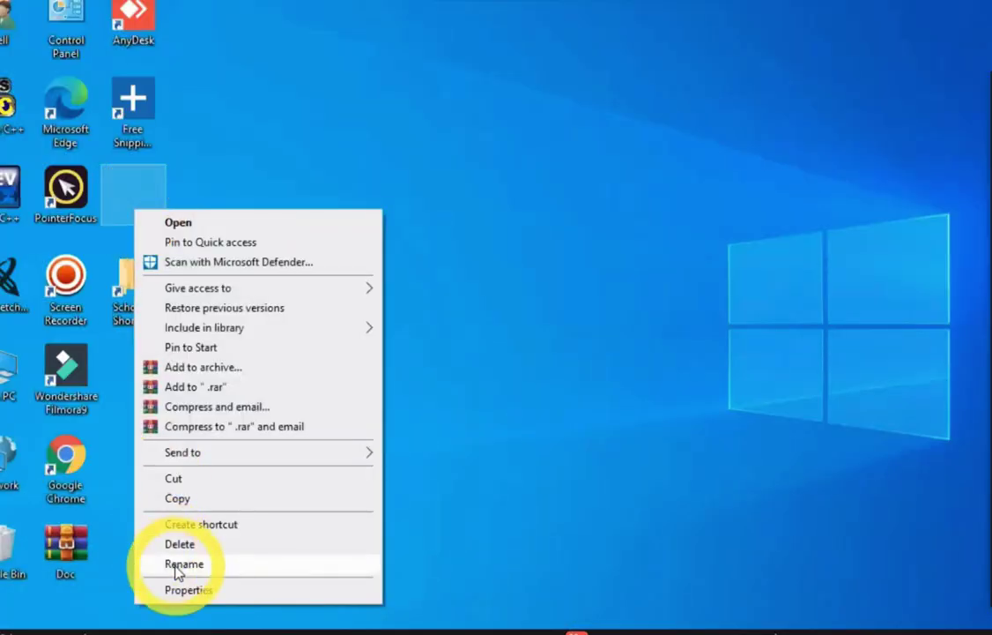
pyautogui.click(643, 270)
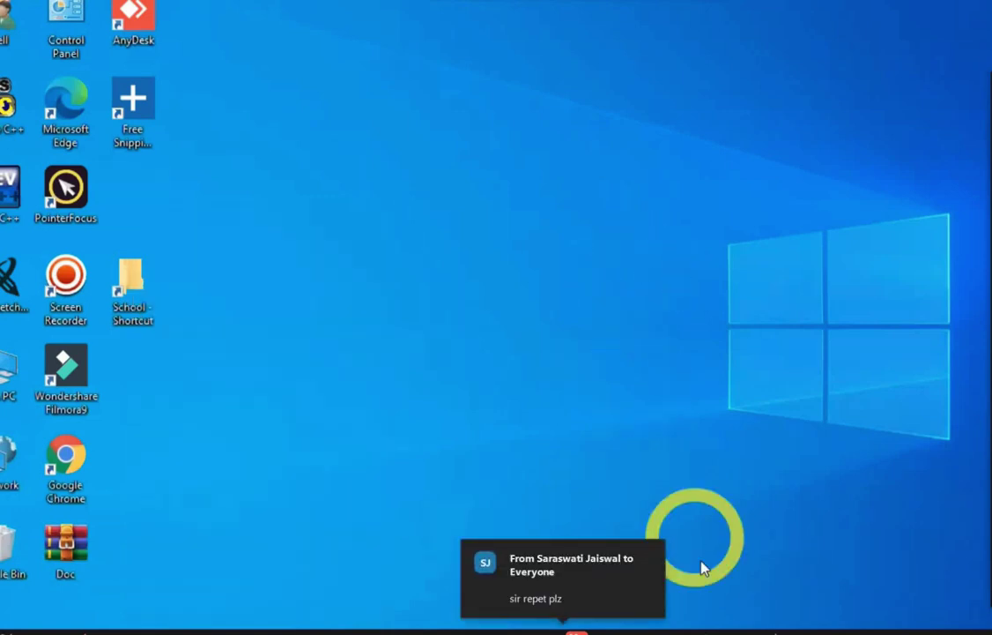
# Step: Switch to the School folder window and create a new Microsoft Excel worksheet there with the default name
pyautogui.moveTo(758, 627)
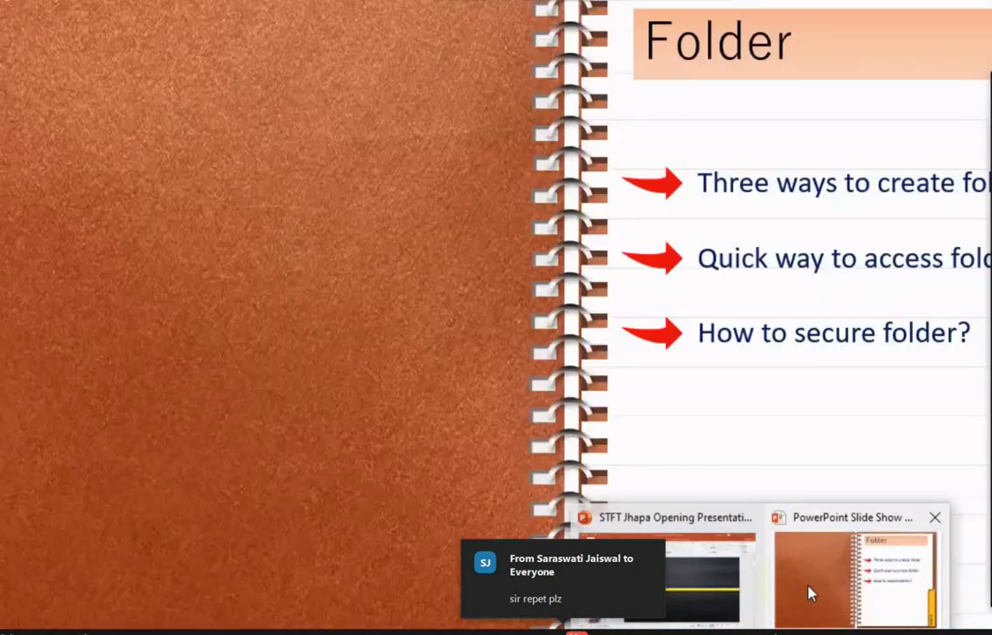
pyautogui.click(811, 593)
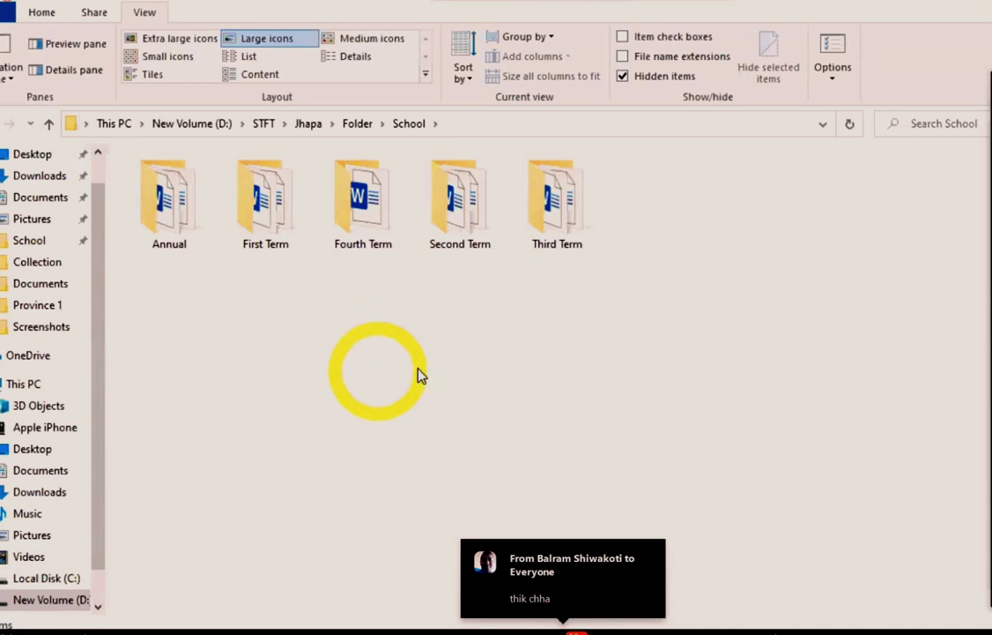
pyautogui.click(723, 342)
pyautogui.rightClick(723, 342)
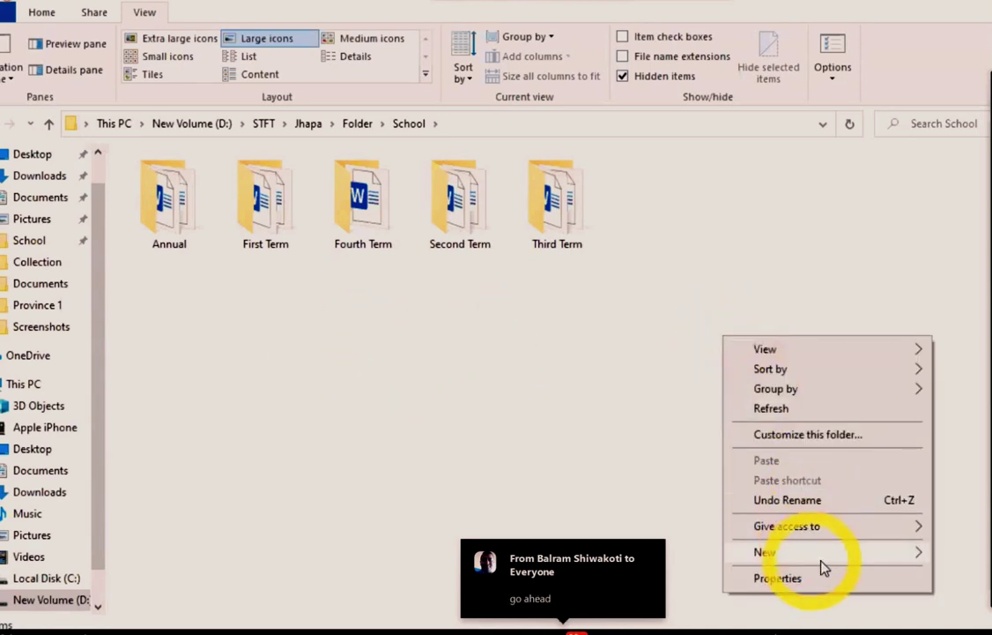
pyautogui.moveTo(820, 554)
pyautogui.click(573, 530)
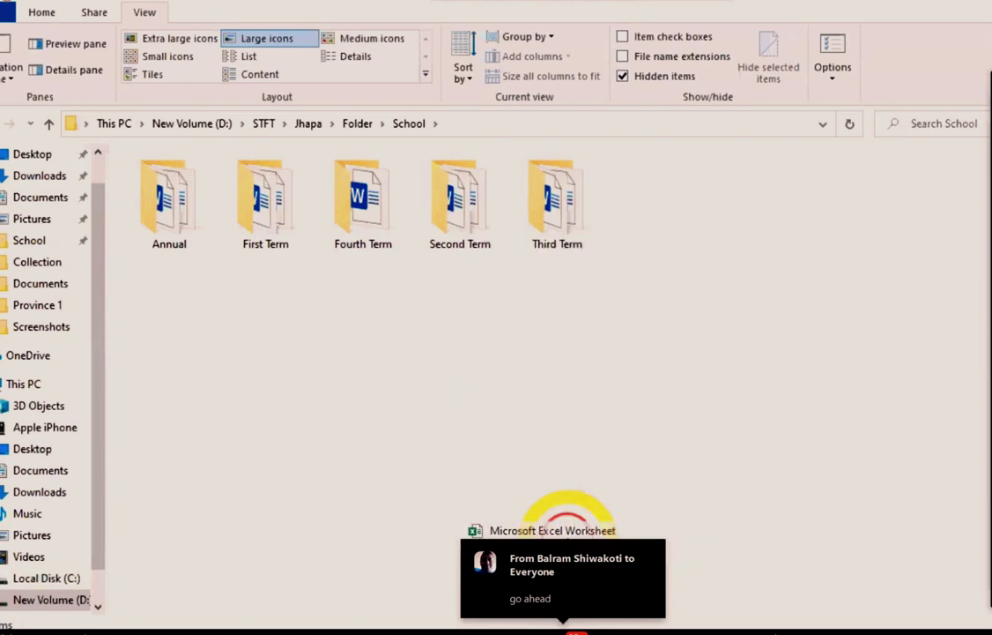
pyautogui.press('Return')
# Step: Create a new Microsoft PowerPoint presentation in the School folder, keeping the default name, and deselect it
pyautogui.click(698, 402)
pyautogui.rightClick(698, 402)
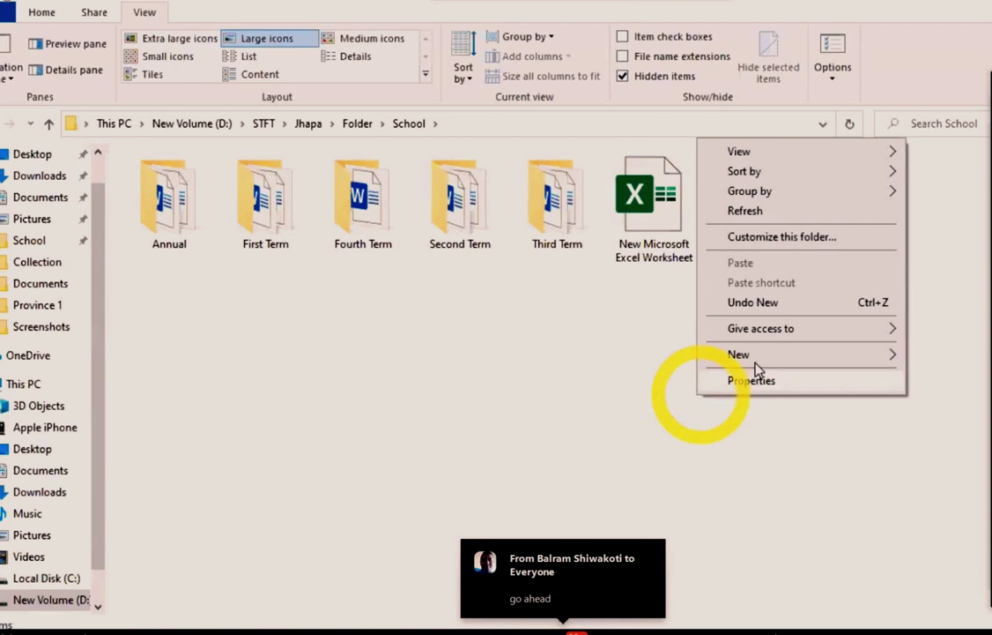
pyautogui.moveTo(758, 364)
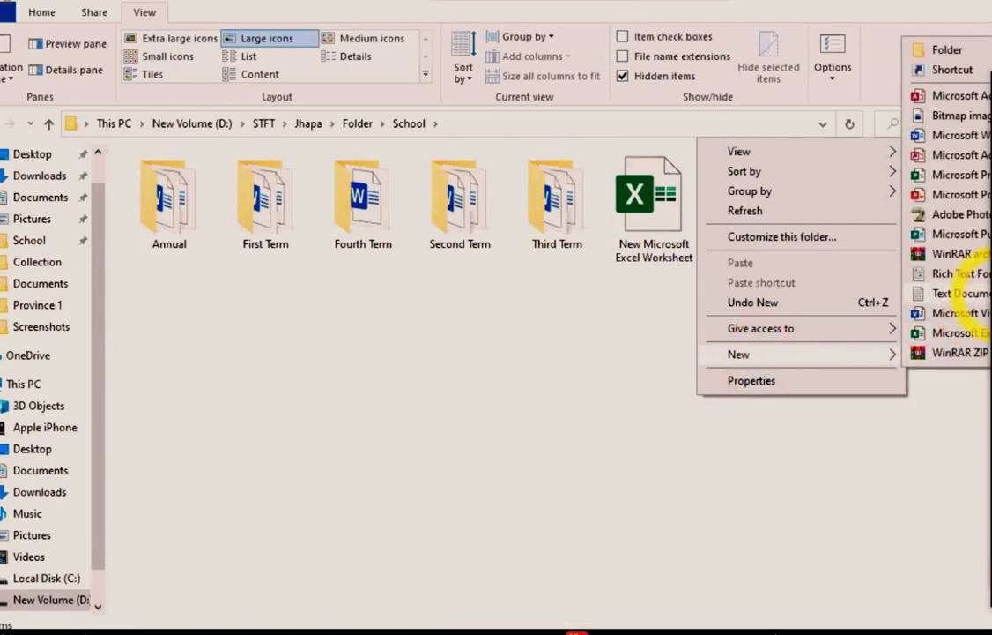
pyautogui.click(985, 201)
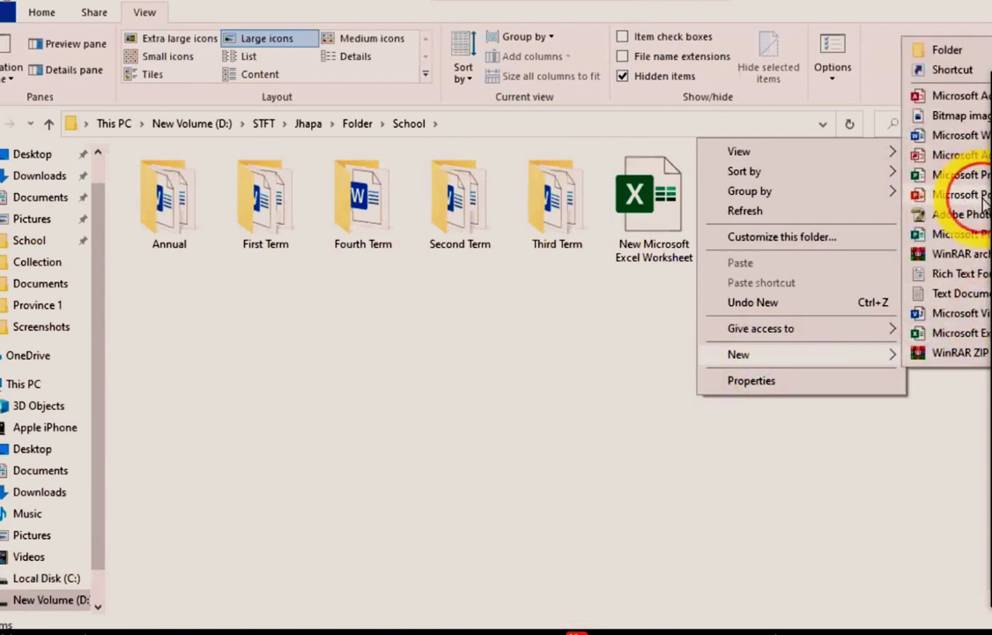
pyautogui.press('Return')
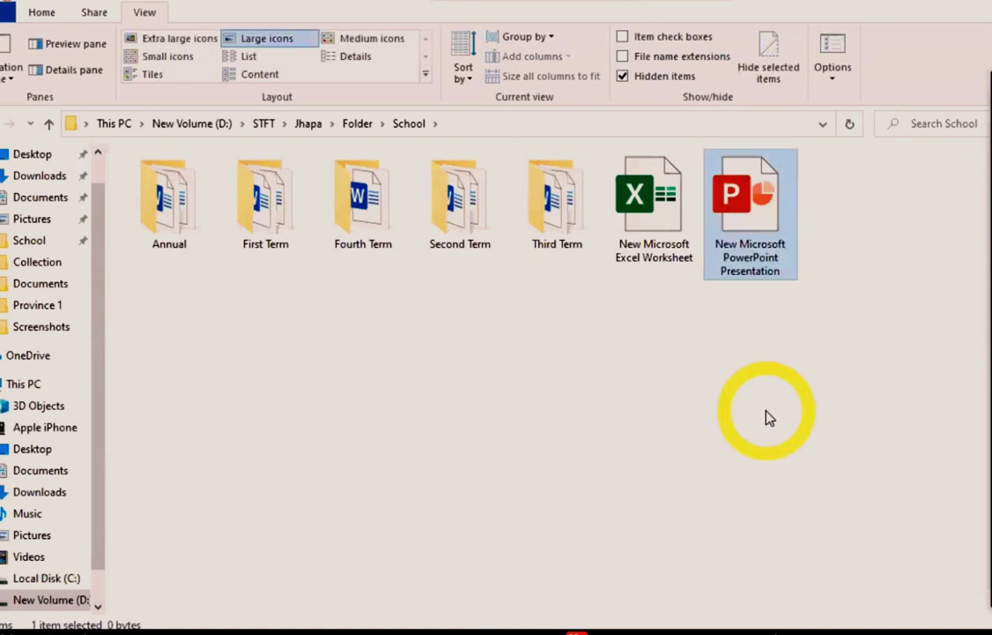
pyautogui.moveTo(765, 411); pyautogui.dragTo(885, 379)
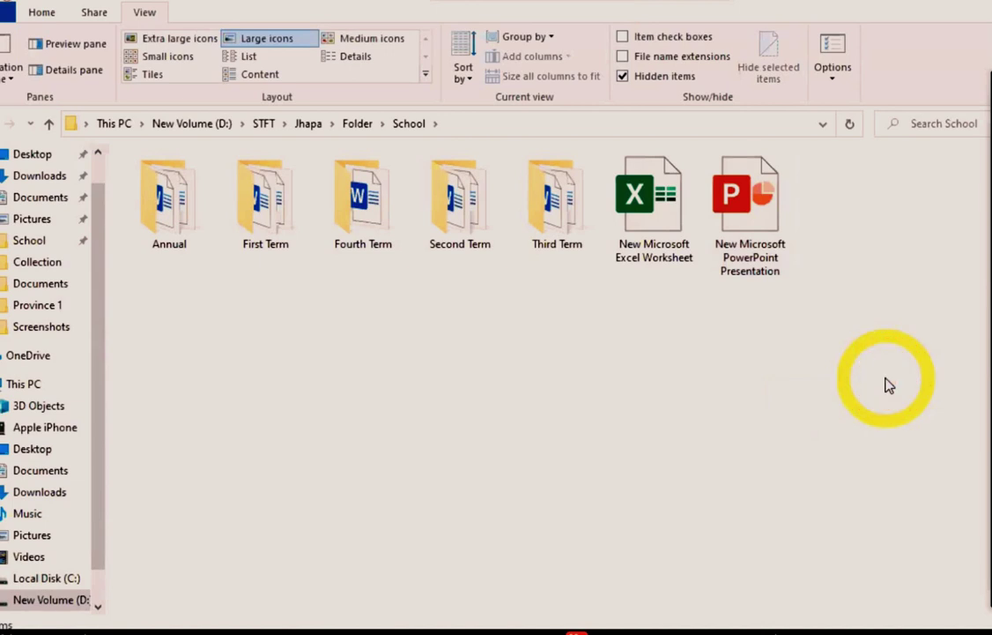
# Step: Create two new Microsoft Word documents in the School folder, keeping their default names
pyautogui.rightClick(888, 385)
pyautogui.click(922, 595)
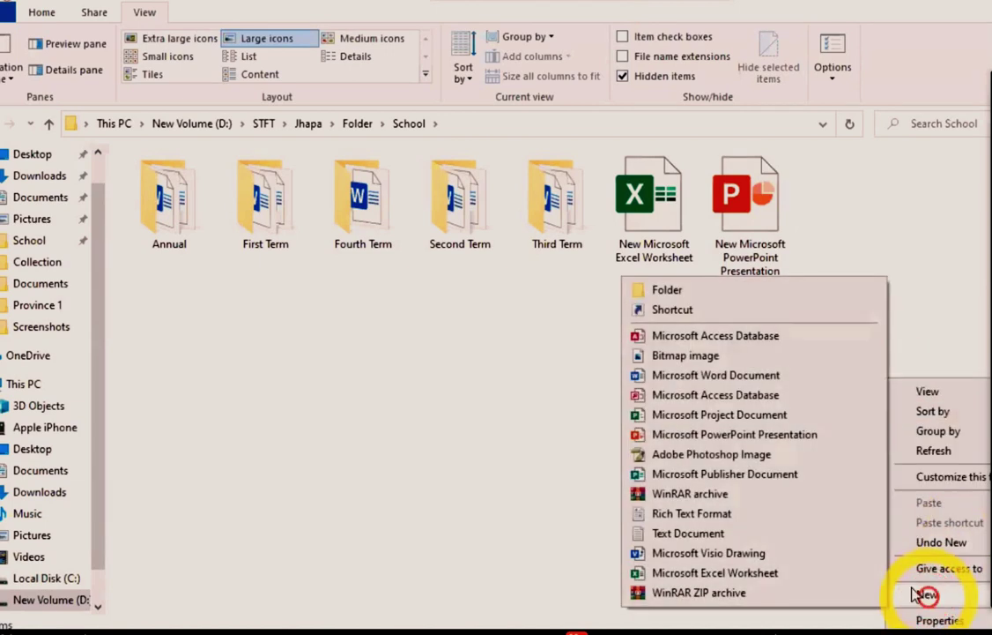
pyautogui.click(693, 376)
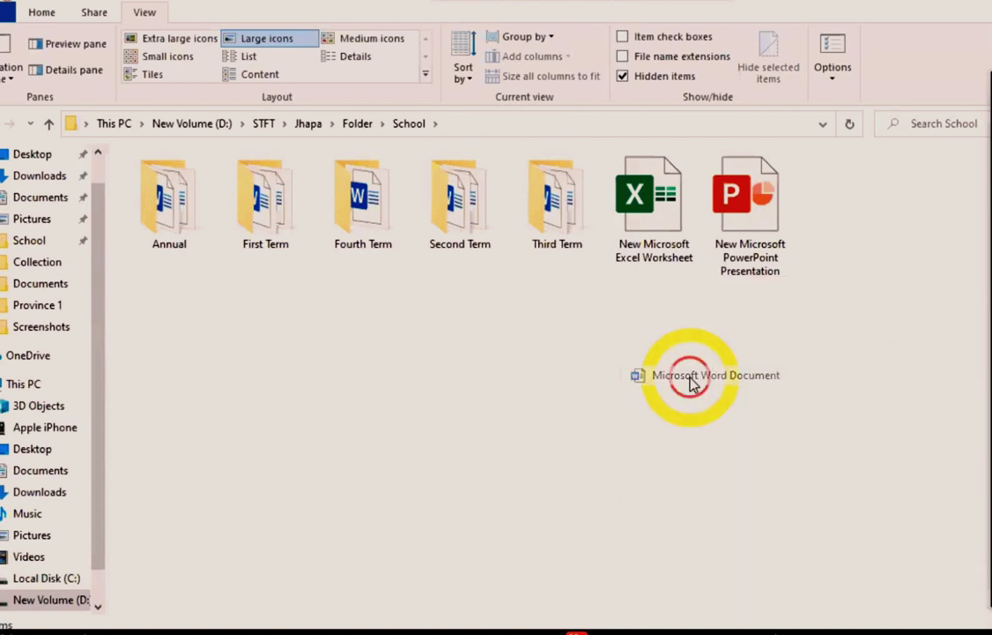
pyautogui.rightClick(799, 364)
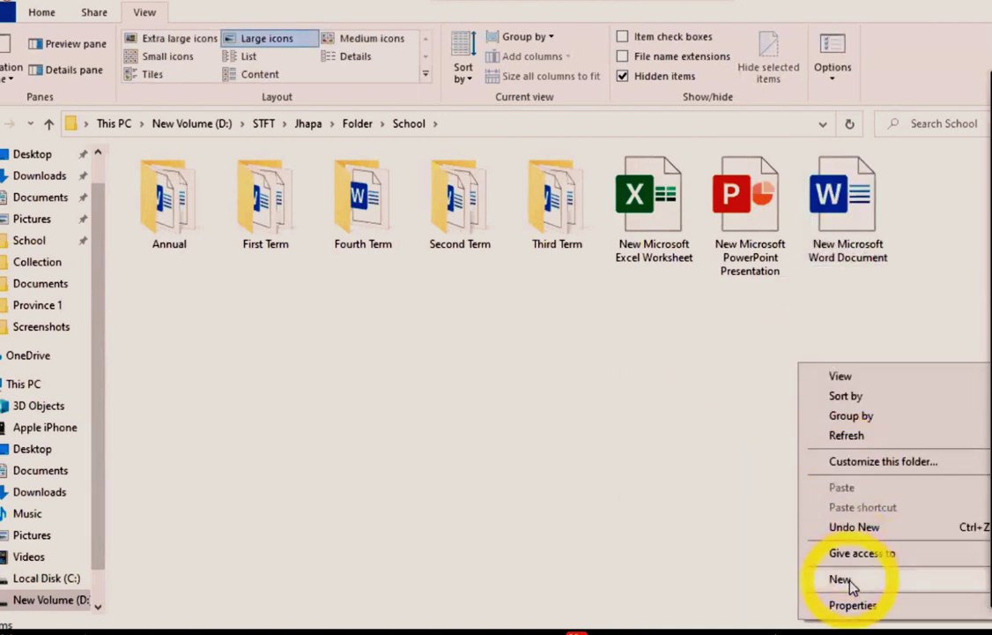
pyautogui.moveTo(851, 588)
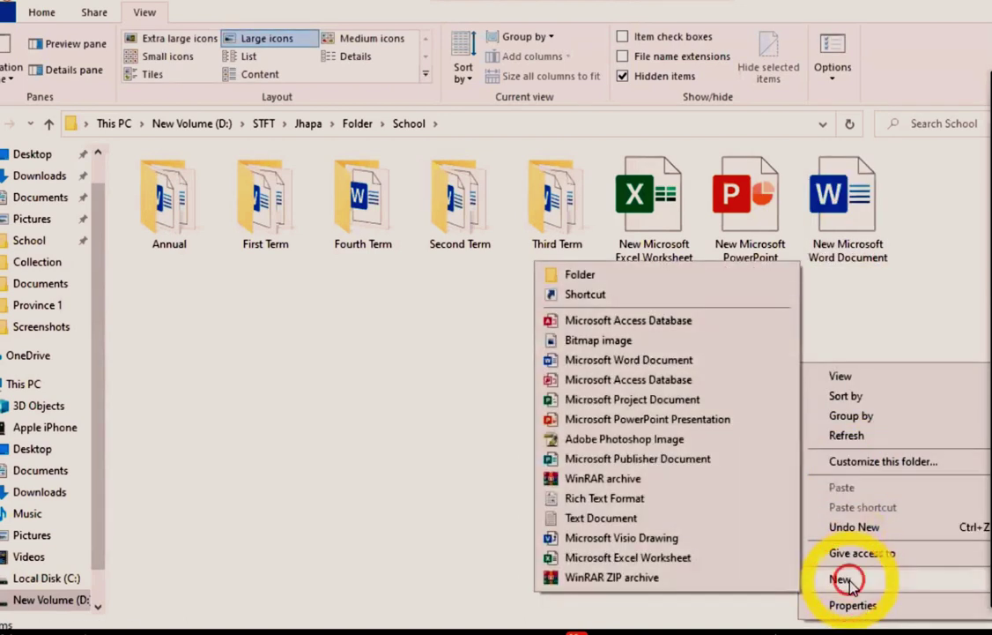
pyautogui.click(669, 361)
pyautogui.click(670, 366)
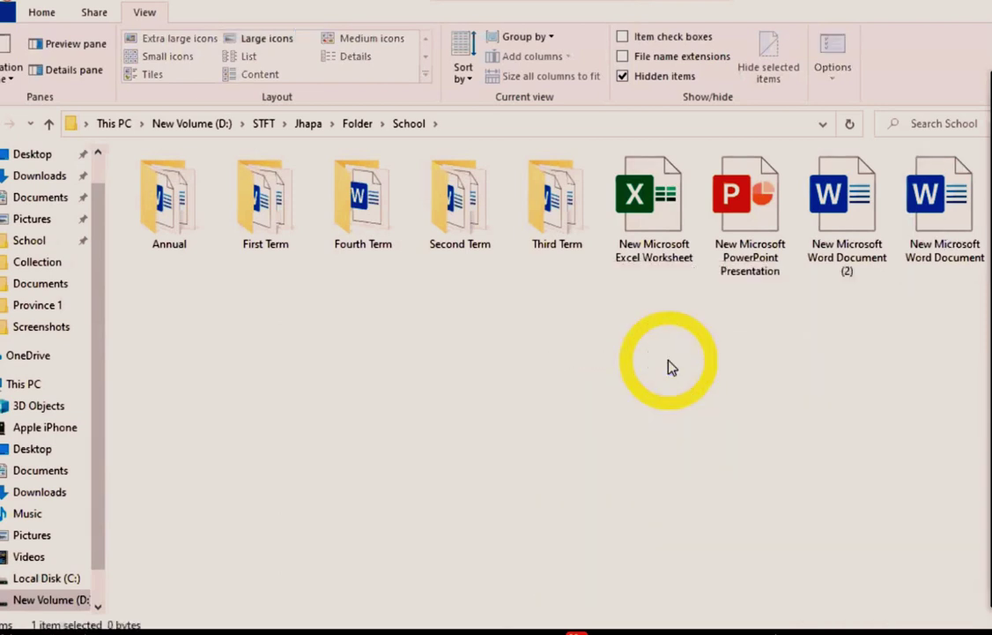
# Step: Add a second Microsoft PowerPoint presentation to the School folder with the default name
pyautogui.rightClick(711, 413)
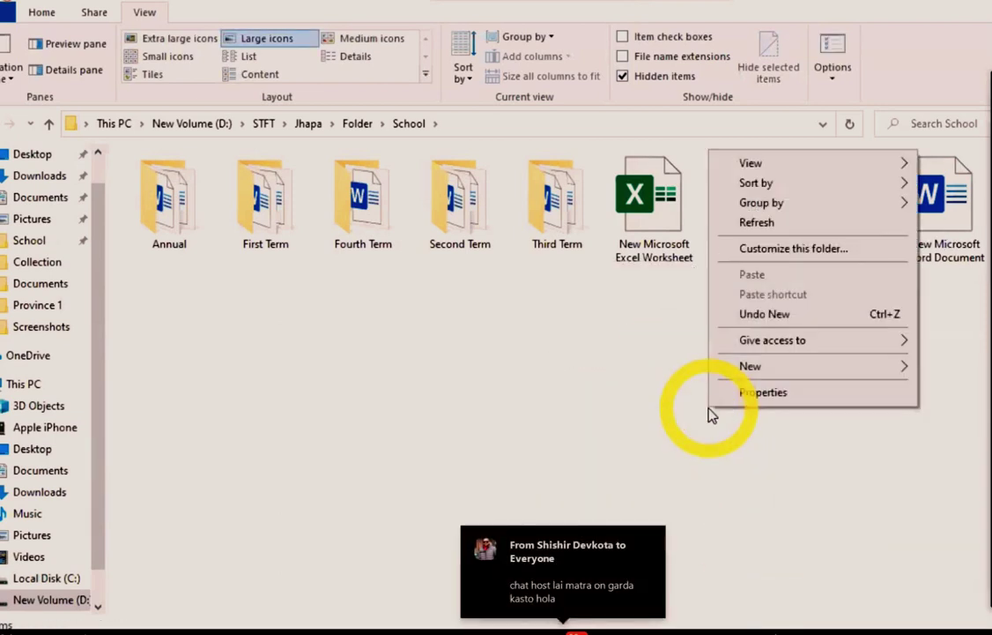
pyautogui.moveTo(760, 366)
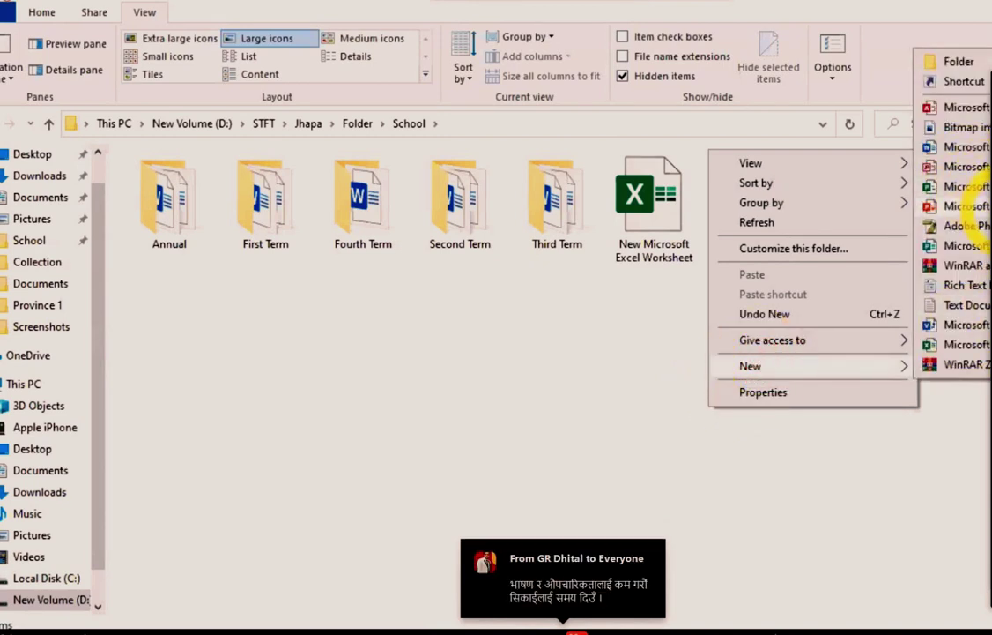
pyautogui.click(974, 208)
pyautogui.click(685, 429)
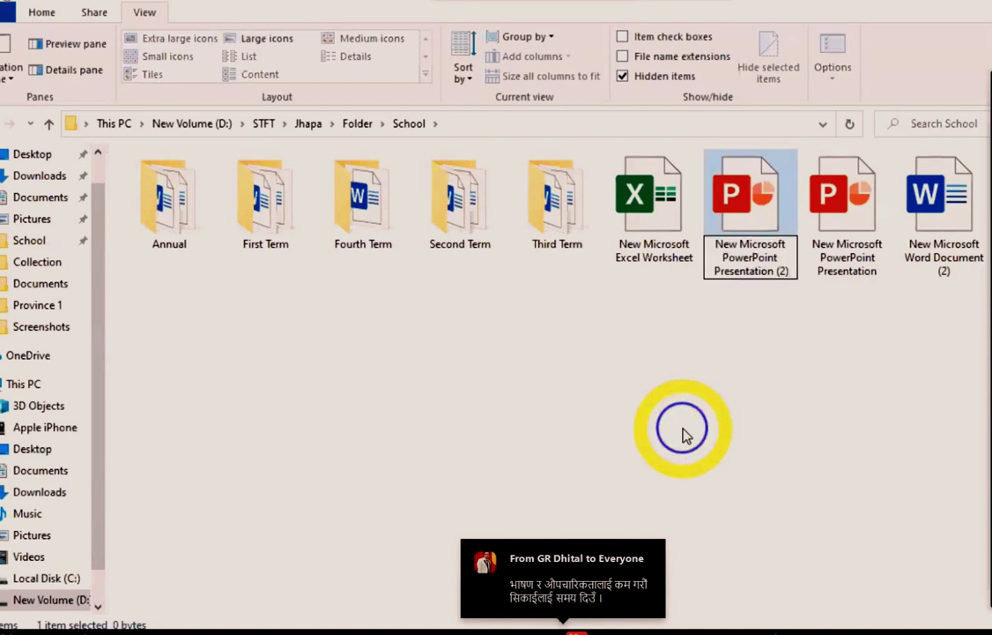
# Step: Add a second Microsoft Excel worksheet to the School folder with the default name
pyautogui.rightClick(712, 440)
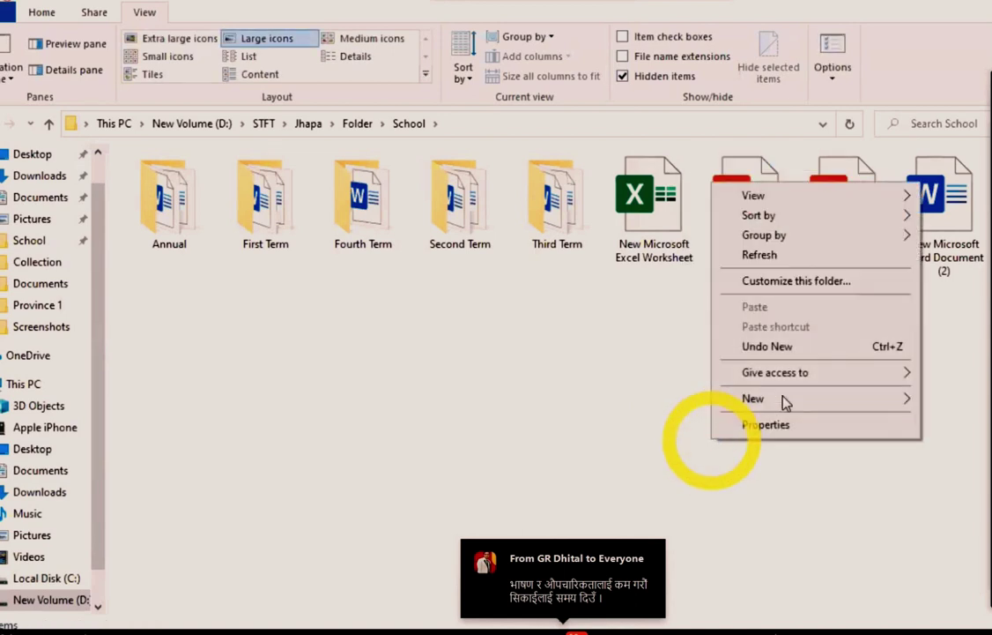
pyautogui.moveTo(793, 400)
pyautogui.click(965, 377)
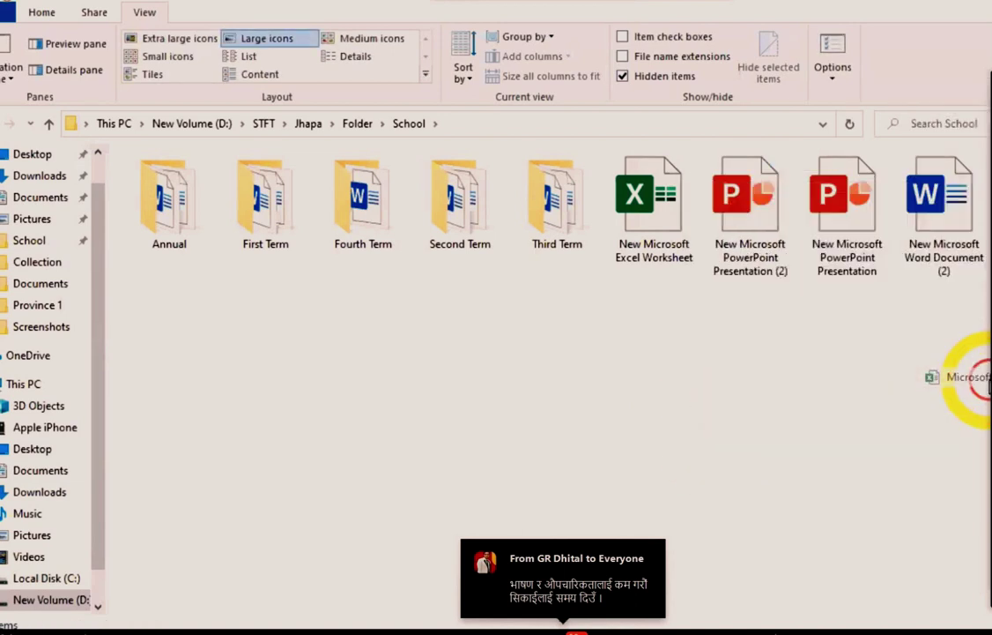
pyautogui.click(617, 482)
pyautogui.click(617, 482)
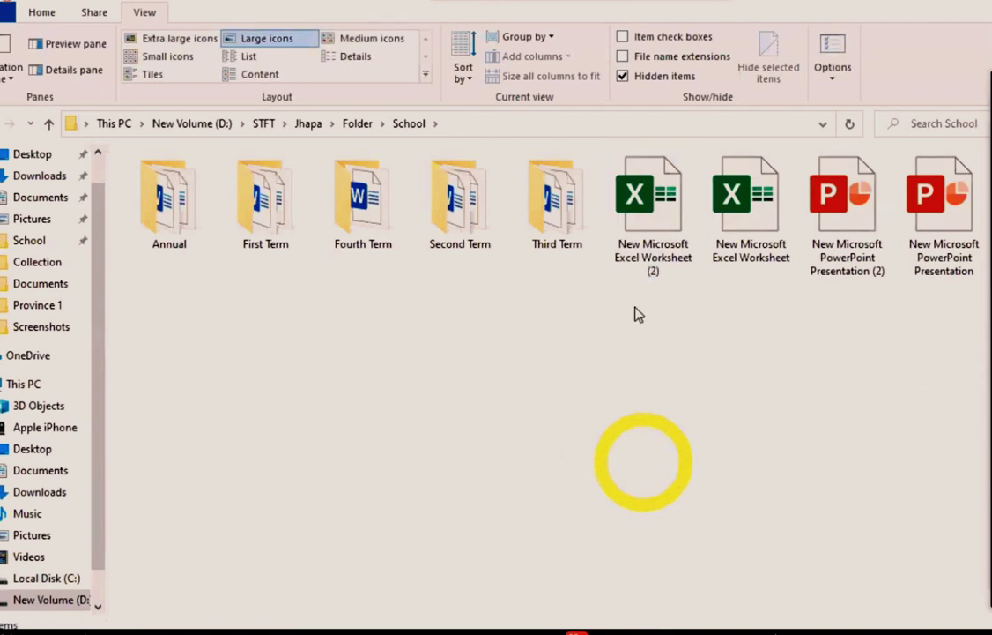
# Step: Select the two Excel worksheets together, switch the selection to the two PowerPoint presentations and clear it
pyautogui.moveTo(780, 300); pyautogui.dragTo(639, 216)
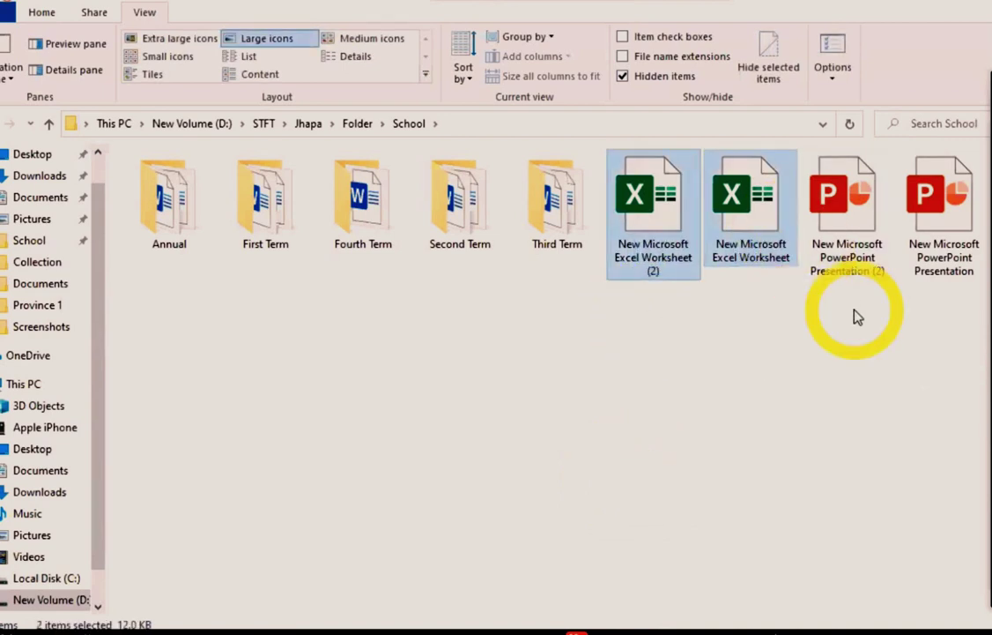
pyautogui.moveTo(856, 309); pyautogui.dragTo(988, 291)
pyautogui.click(969, 476)
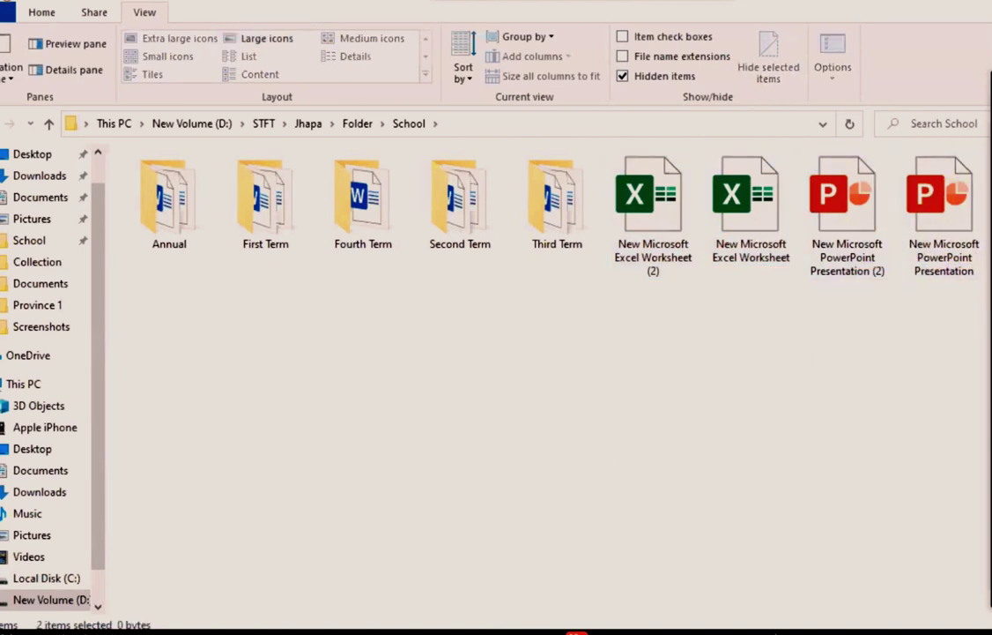
# Step: Delete the Annual, First Term, Second Term, Third Term and Fourth Term folders from the School folder
pyautogui.moveTo(553, 268); pyautogui.dragTo(99, 216)
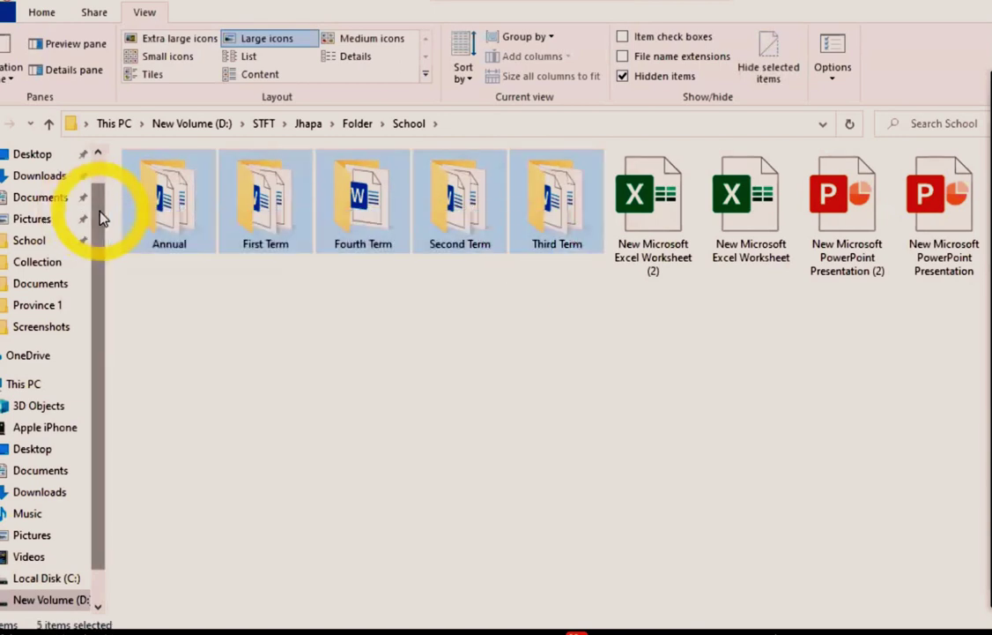
pyautogui.press('Delete')
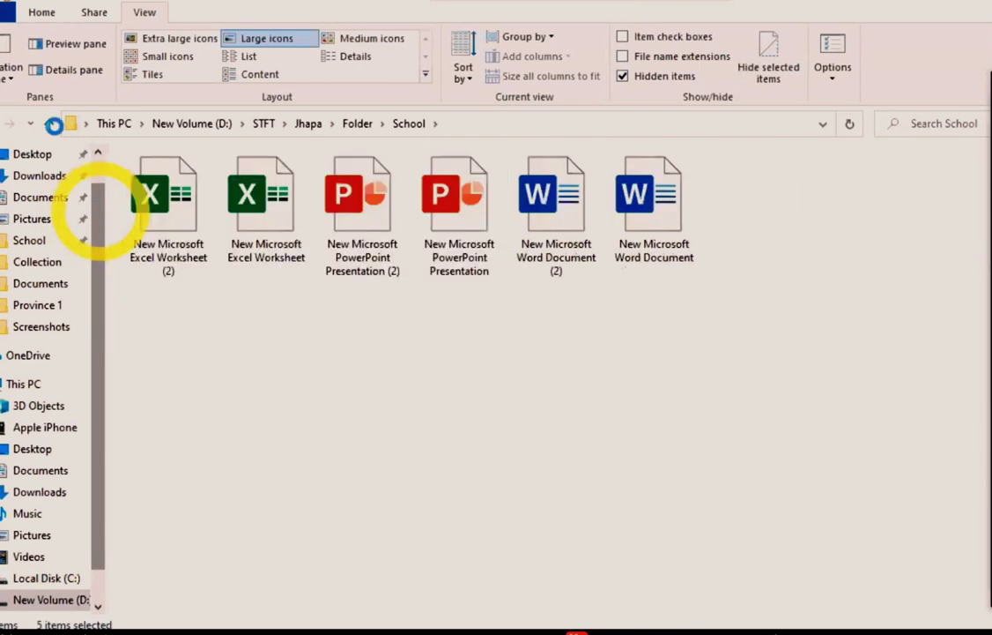
# Step: Go up to the Jhapa folder, open its Documents folder and create a new Microsoft Excel worksheet there
pyautogui.click(51, 124)
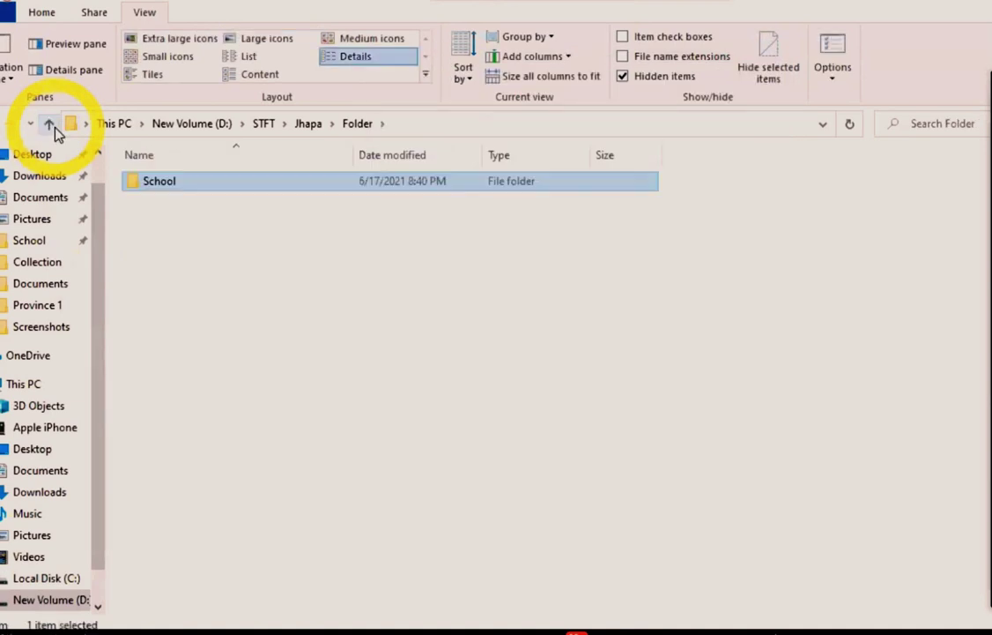
pyautogui.click(49, 124)
pyautogui.doubleClick(161, 199)
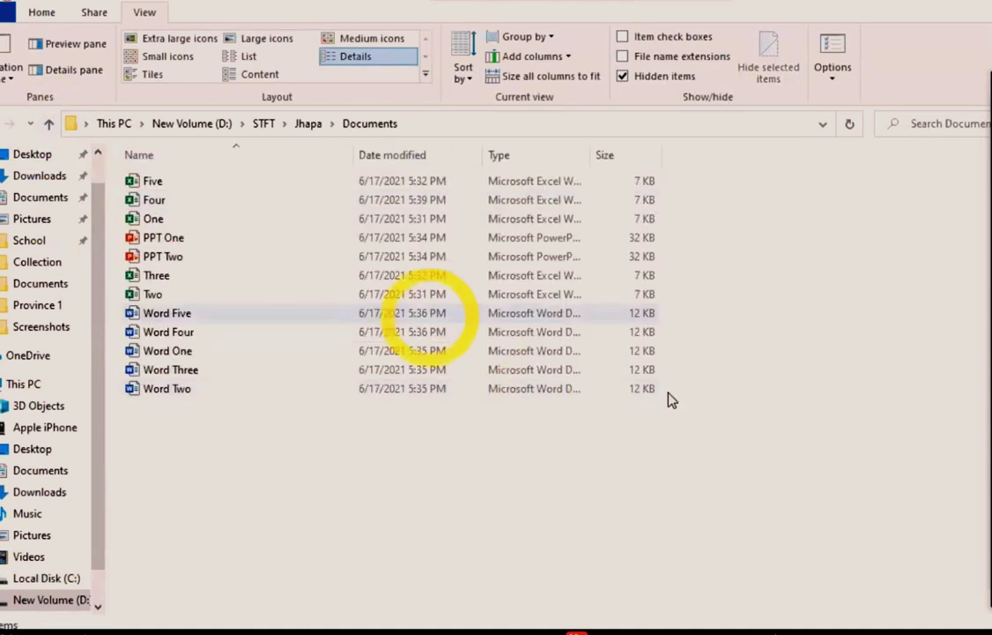
pyautogui.click(336, 535)
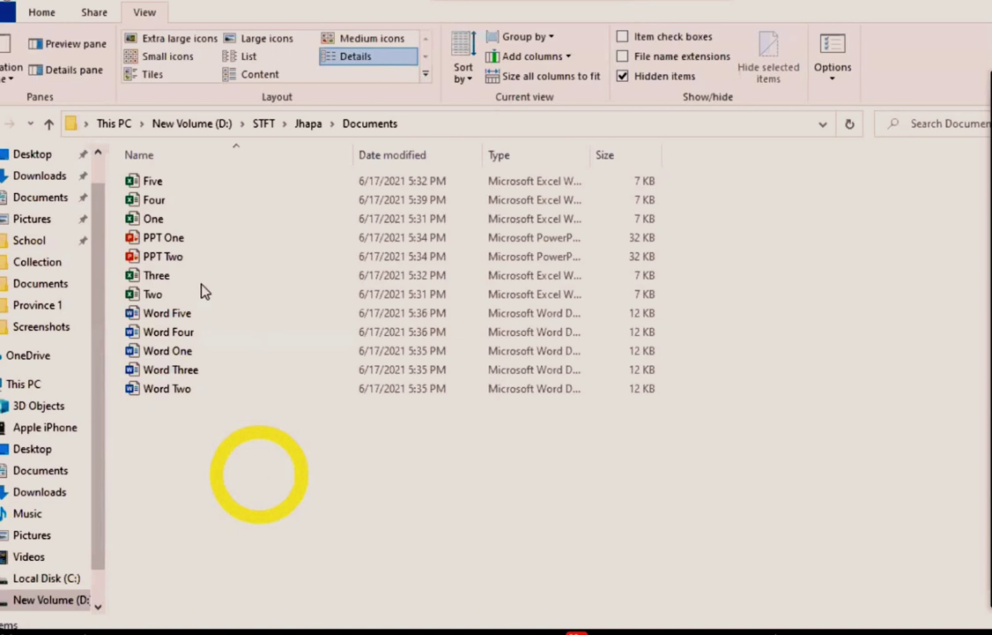
pyautogui.rightClick(206, 449)
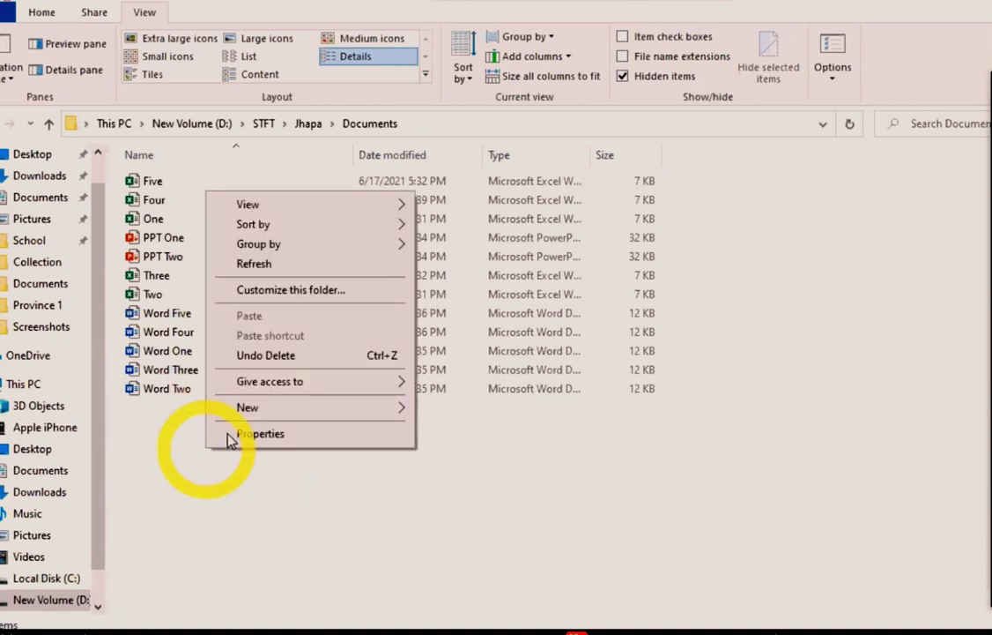
pyautogui.click(282, 408)
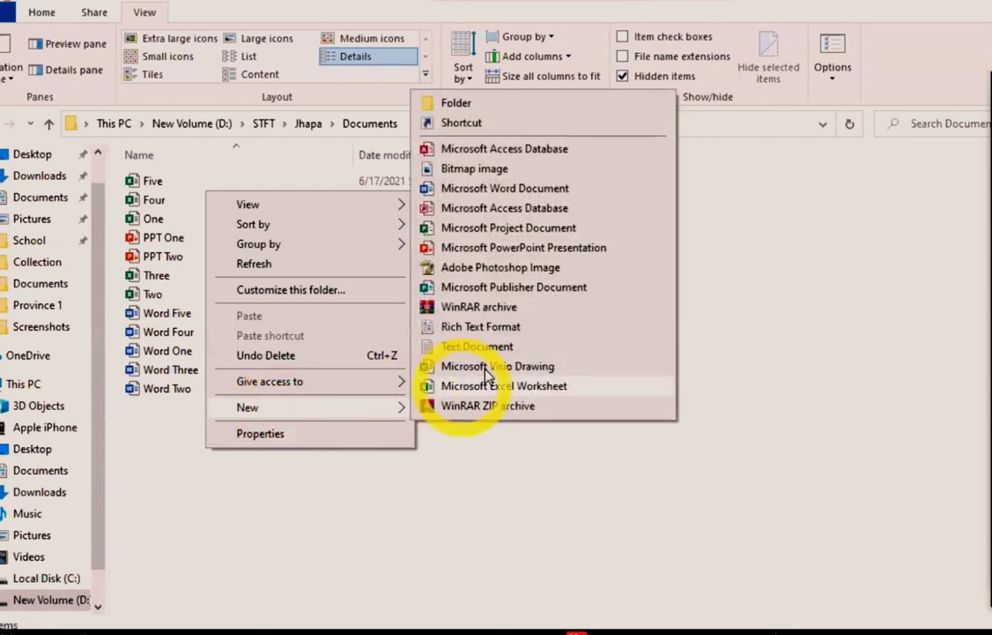
pyautogui.click(483, 388)
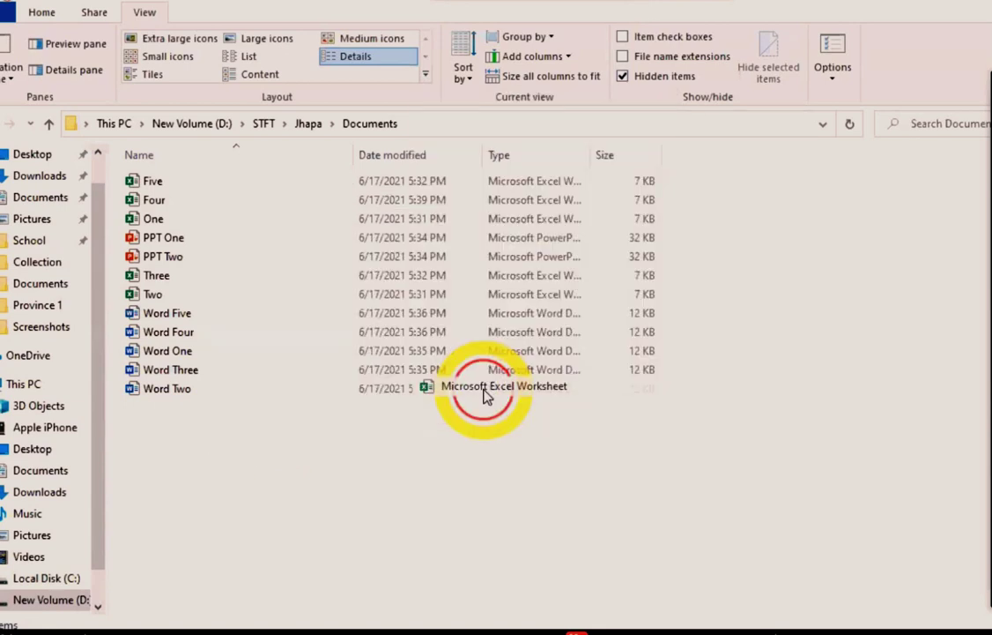
# Step: Create a new Microsoft Word document and a new Microsoft PowerPoint presentation in the Documents folder with default names
pyautogui.rightClick(406, 481)
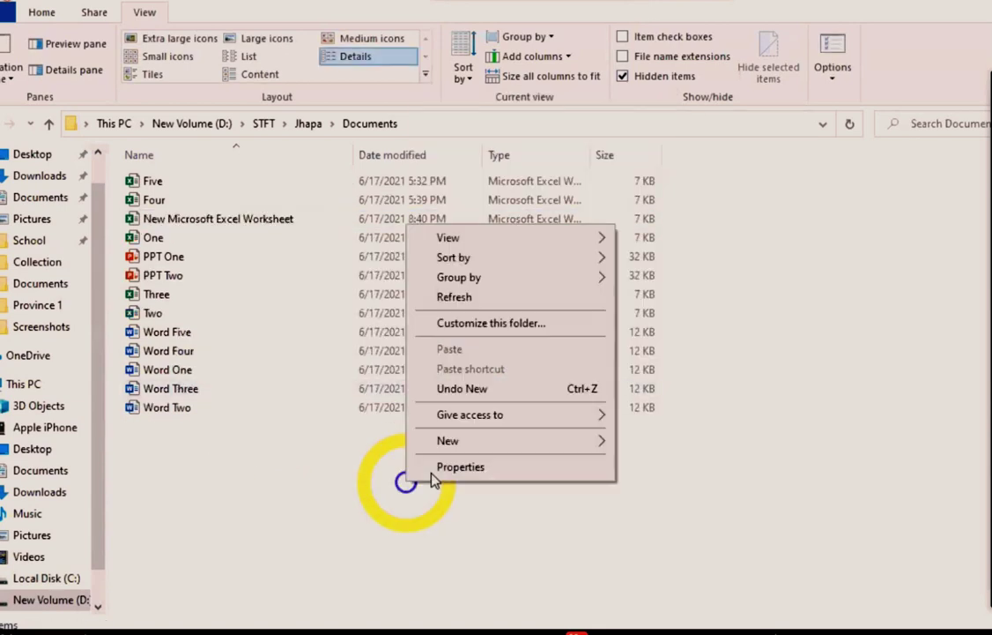
pyautogui.click(534, 440)
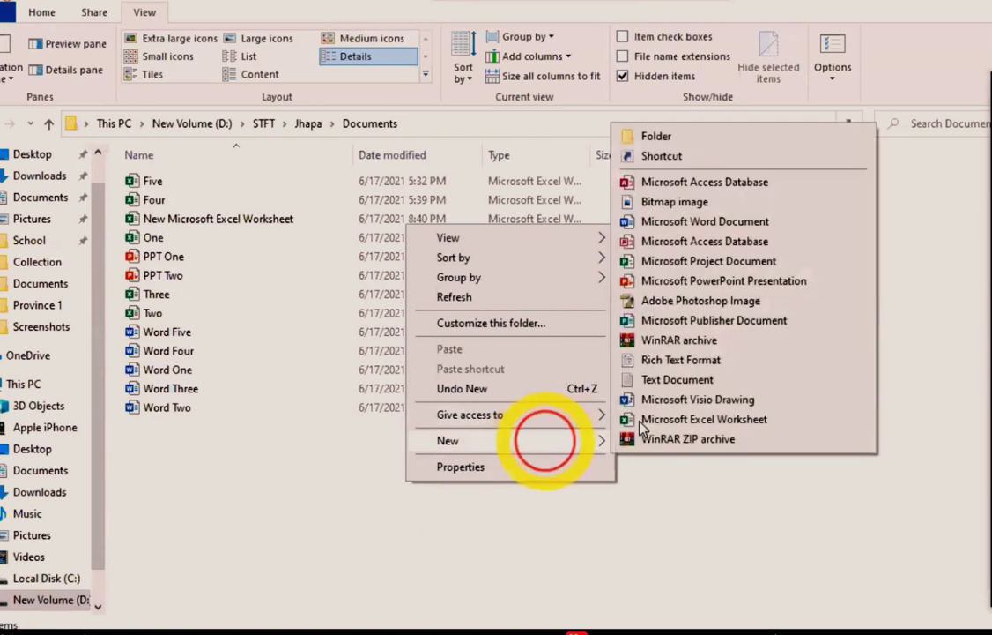
pyautogui.click(686, 223)
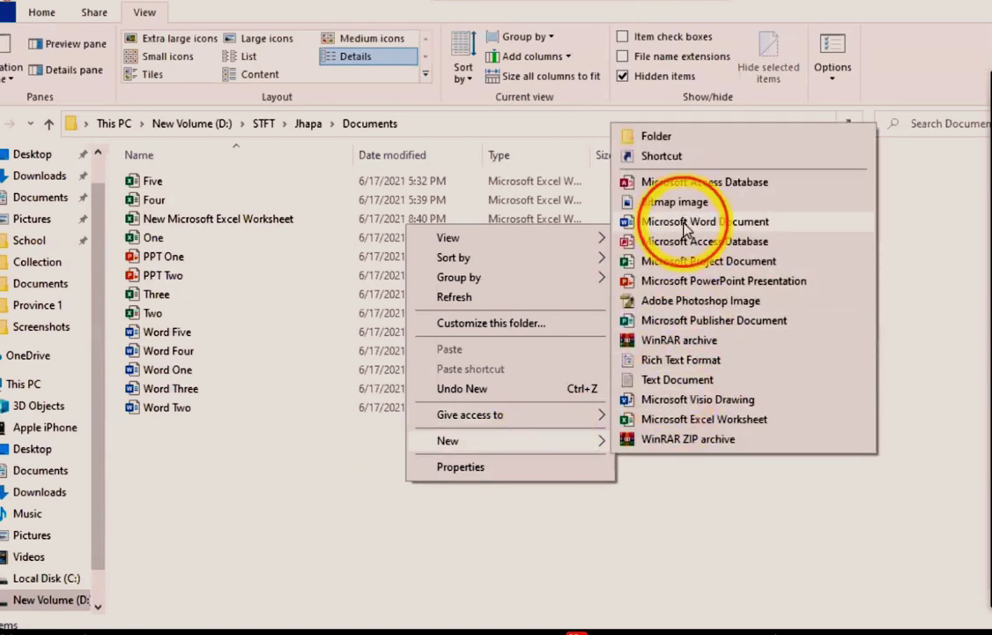
pyautogui.rightClick(393, 498)
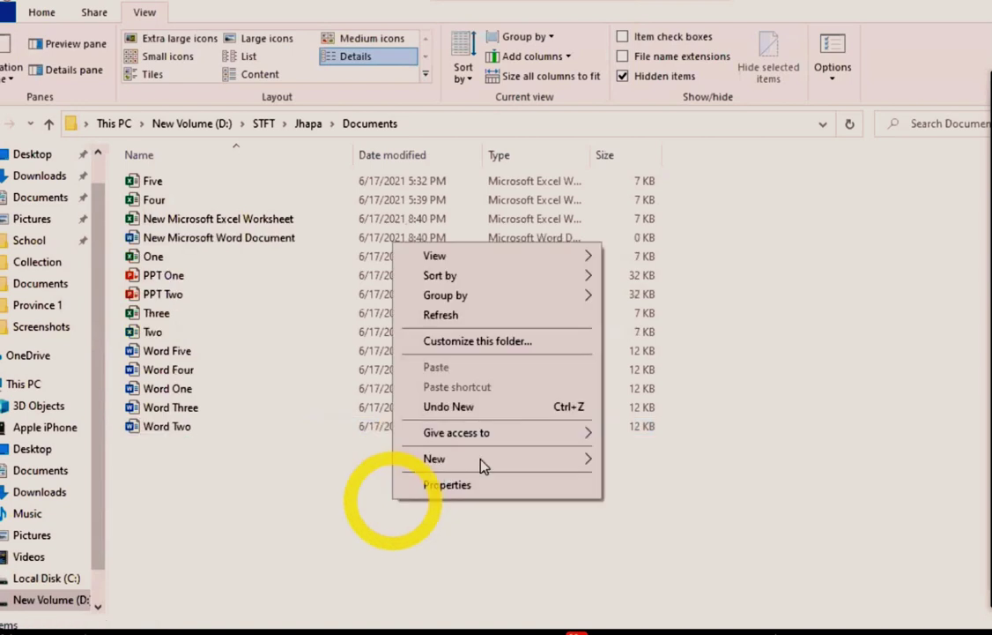
pyautogui.click(479, 458)
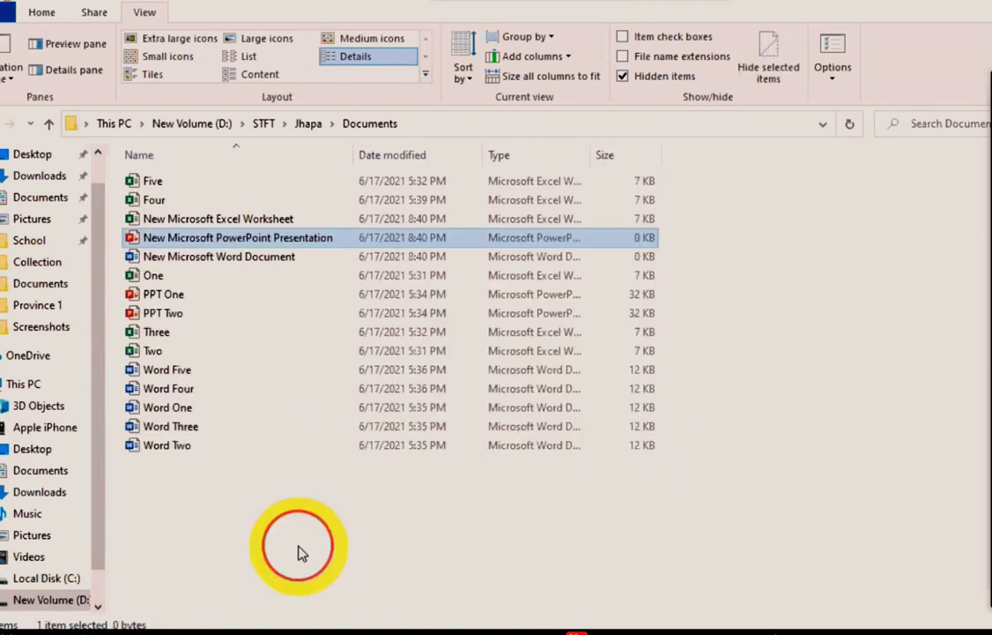
pyautogui.click(300, 553)
# Step: Select the new Excel worksheet, PowerPoint presentation and Word document together, and clear the selection
pyautogui.click(249, 220)
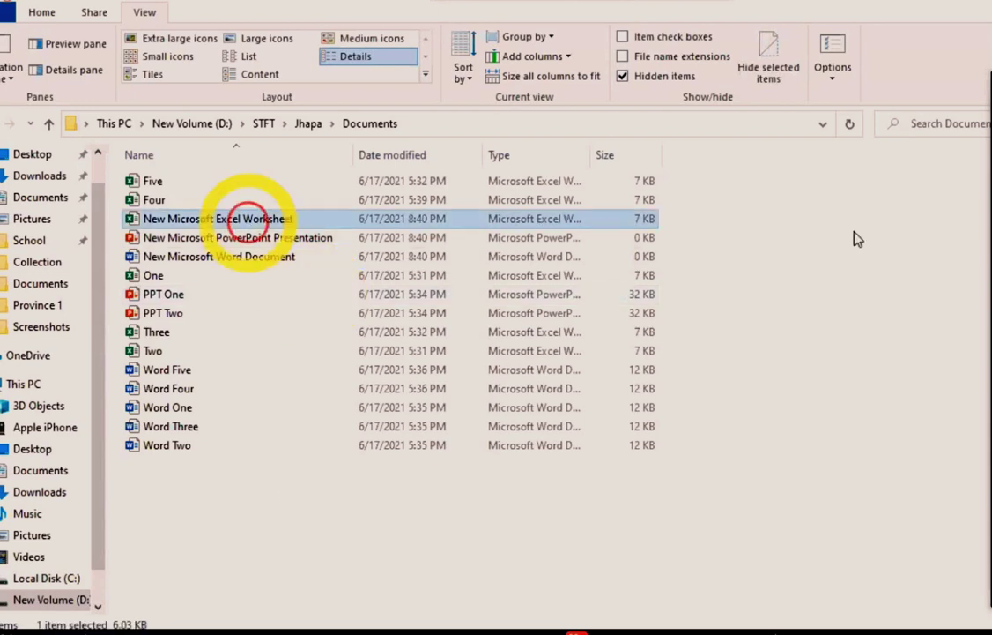
pyautogui.hotkey('shift', 'Down')
pyautogui.hotkey('shift', 'Down')
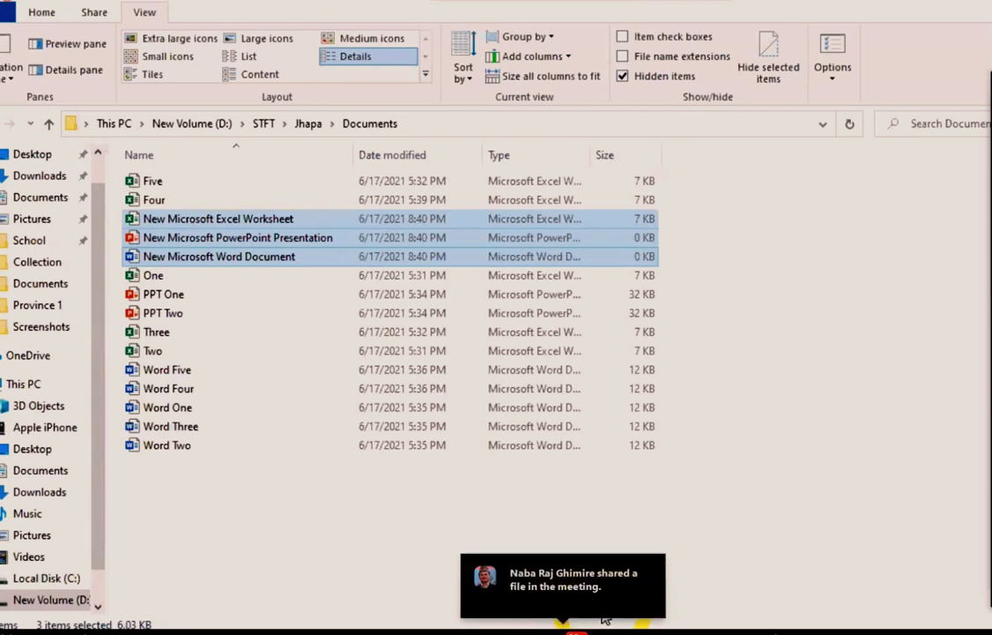
pyautogui.click(293, 553)
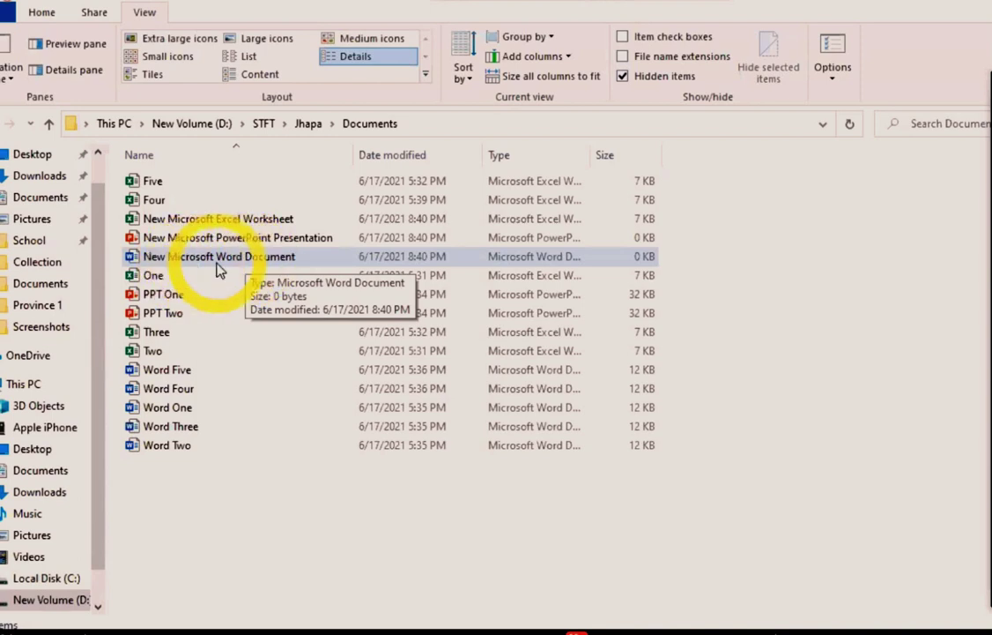
pyautogui.click(251, 535)
pyautogui.rightClick(837, 263)
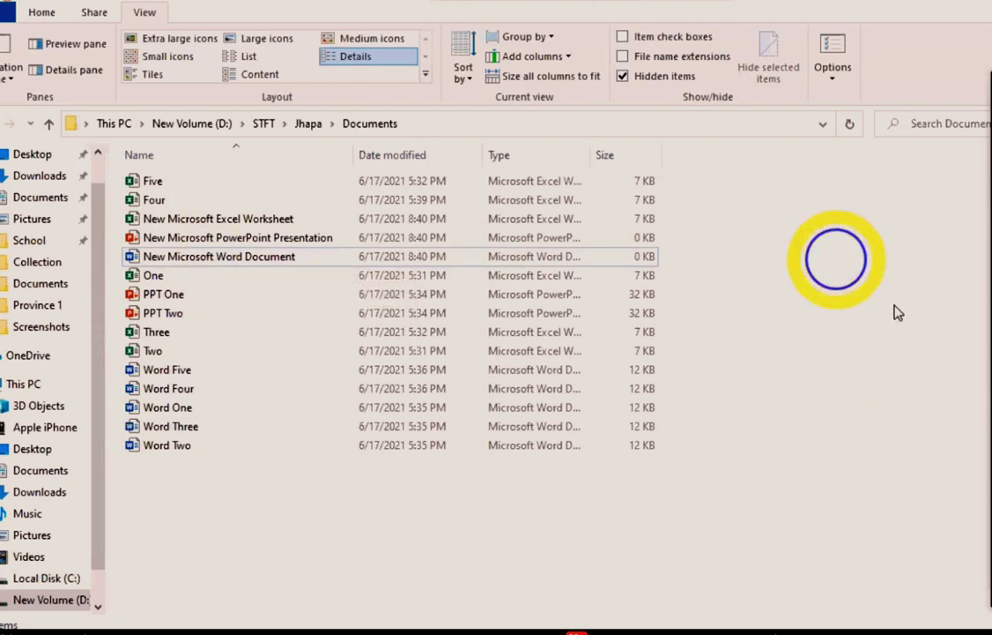
pyautogui.click(907, 336)
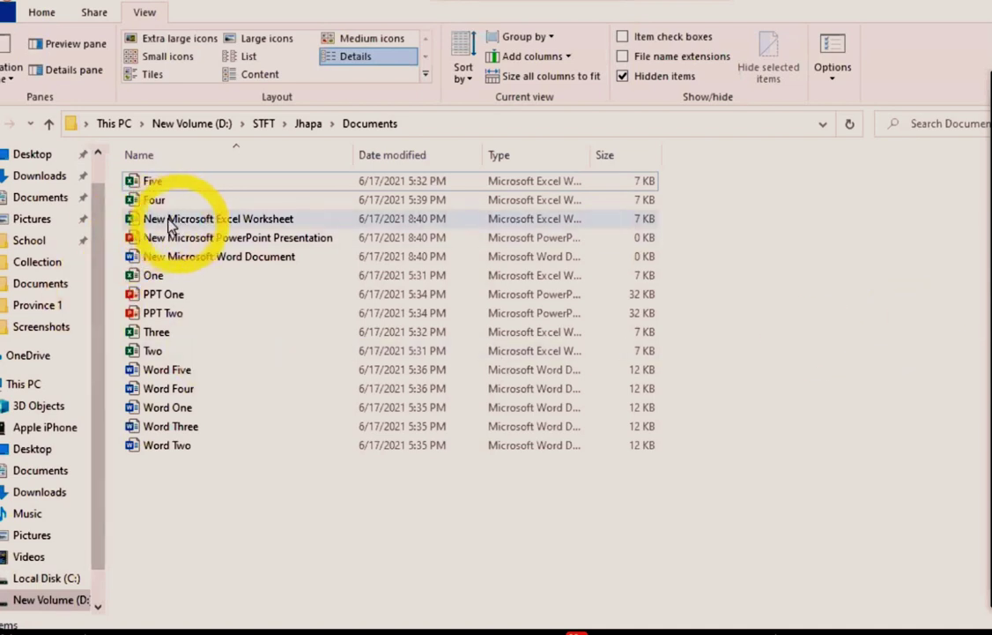
# Step: Open New Microsoft Excel Worksheet from the Documents folder in Excel and show the workbook's Info page
pyautogui.moveTo(171, 227)
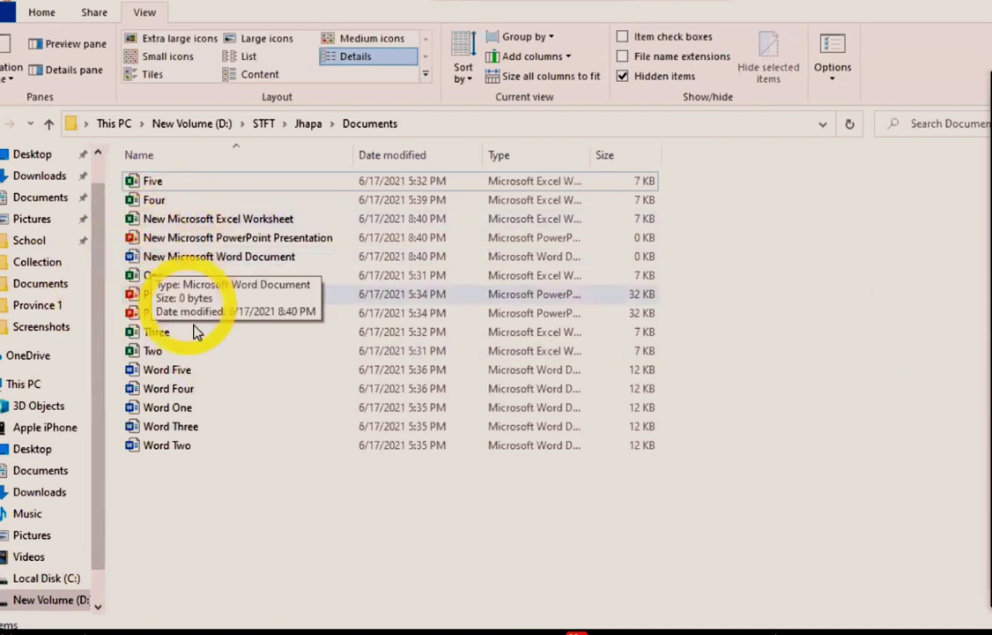
pyautogui.click(188, 226)
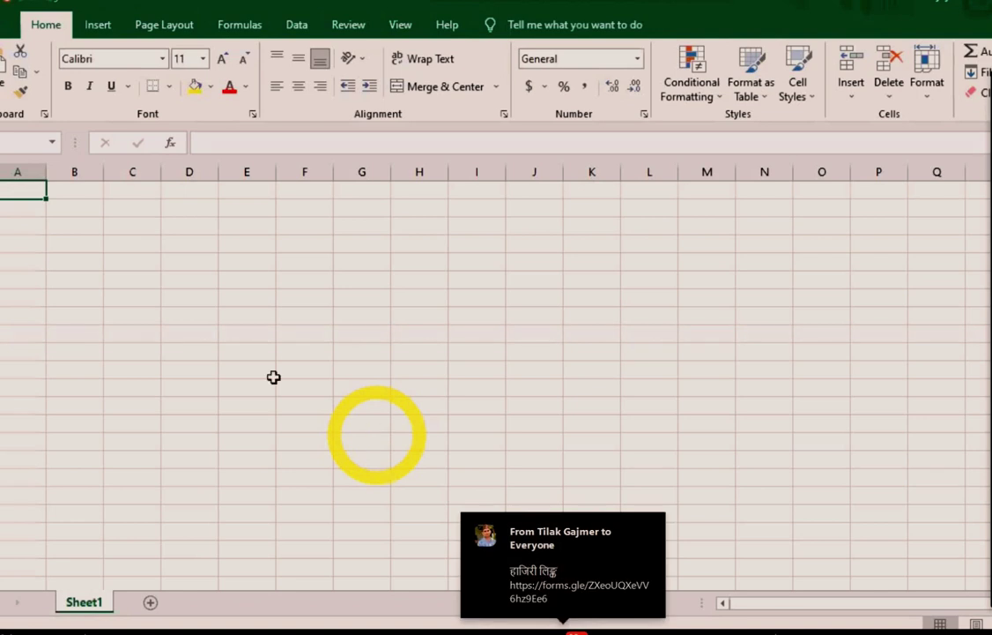
pyautogui.click(9, 25)
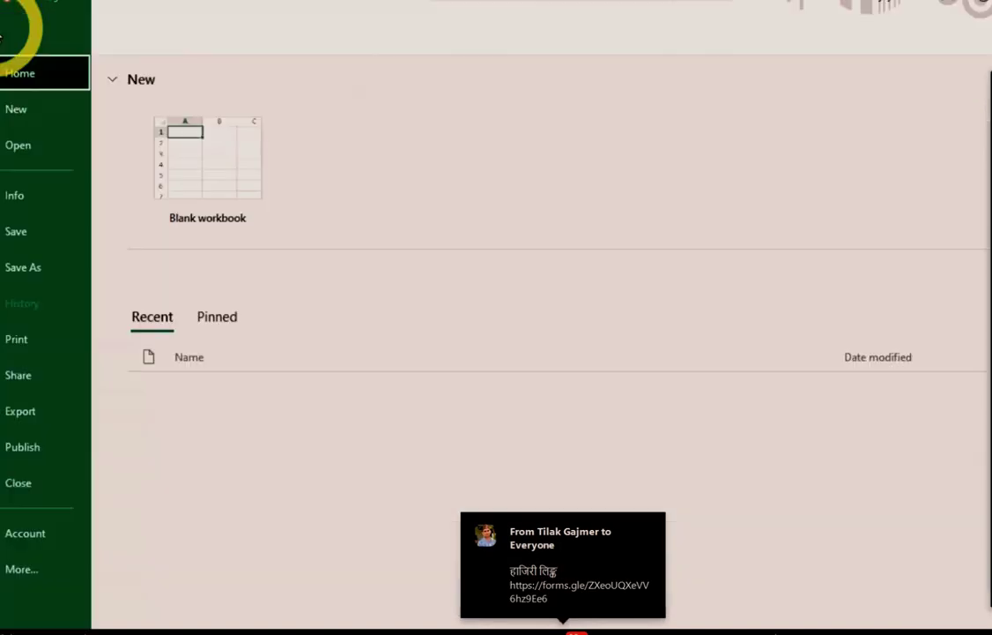
pyautogui.click(16, 199)
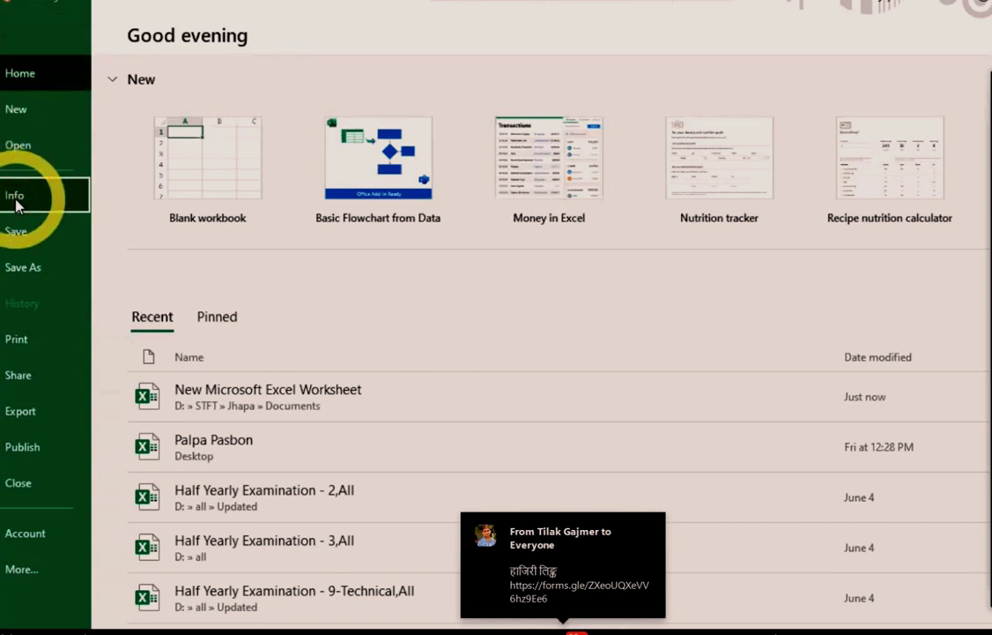
pyautogui.click(554, 246)
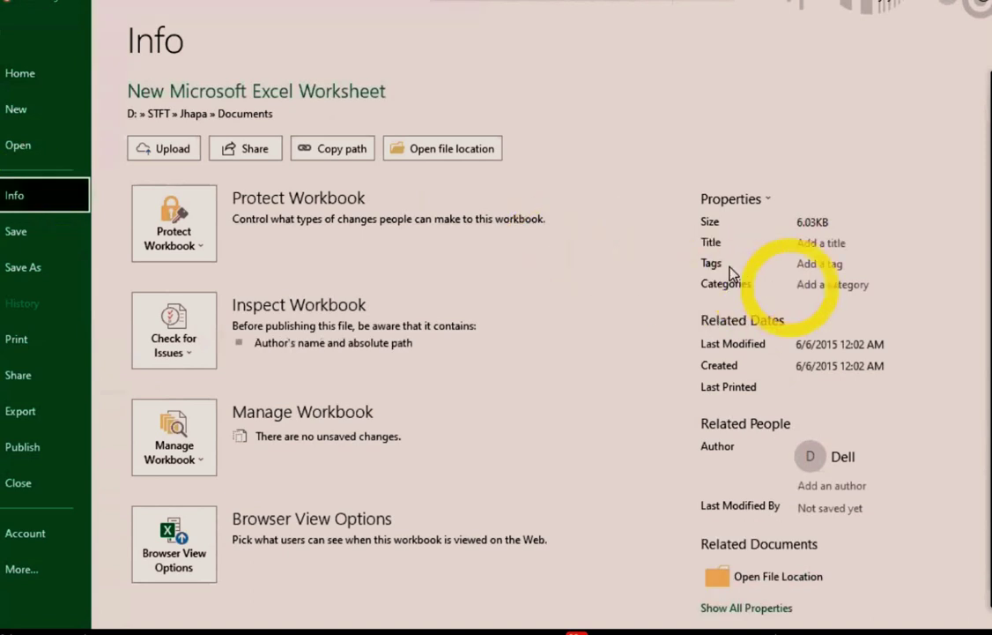
# Step: Enter Training as a tag in the workbook's properties
pyautogui.click(805, 264)
pyautogui.click(807, 265)
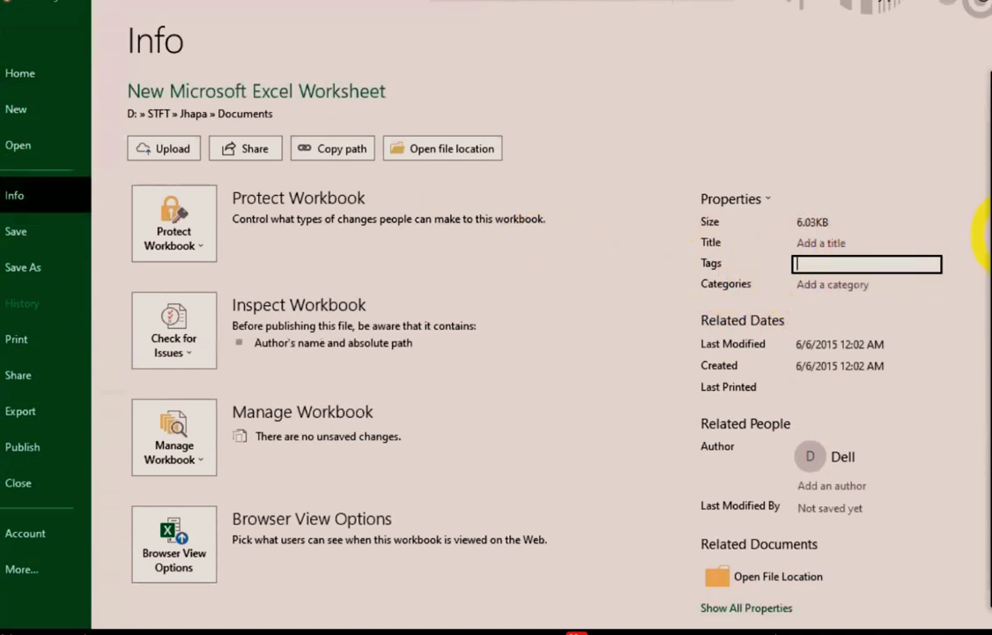
pyautogui.write('Prese')
pyautogui.press('BackSpace')
pyautogui.press('BackSpace')
pyautogui.press('BackSpace')
pyautogui.press('BackSpace')
pyautogui.press('BackSpace')
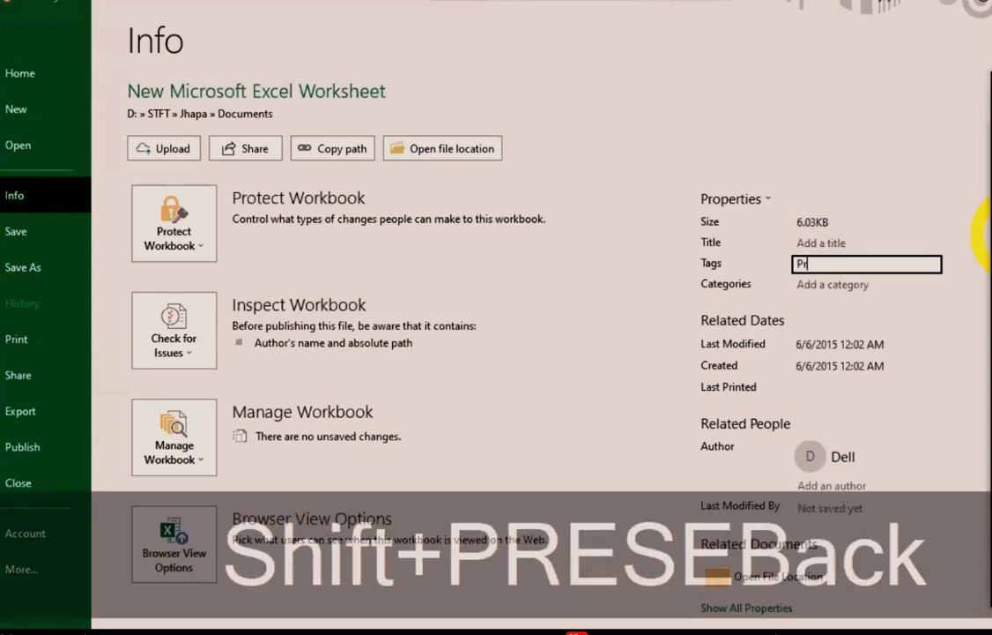
pyautogui.write('Training')
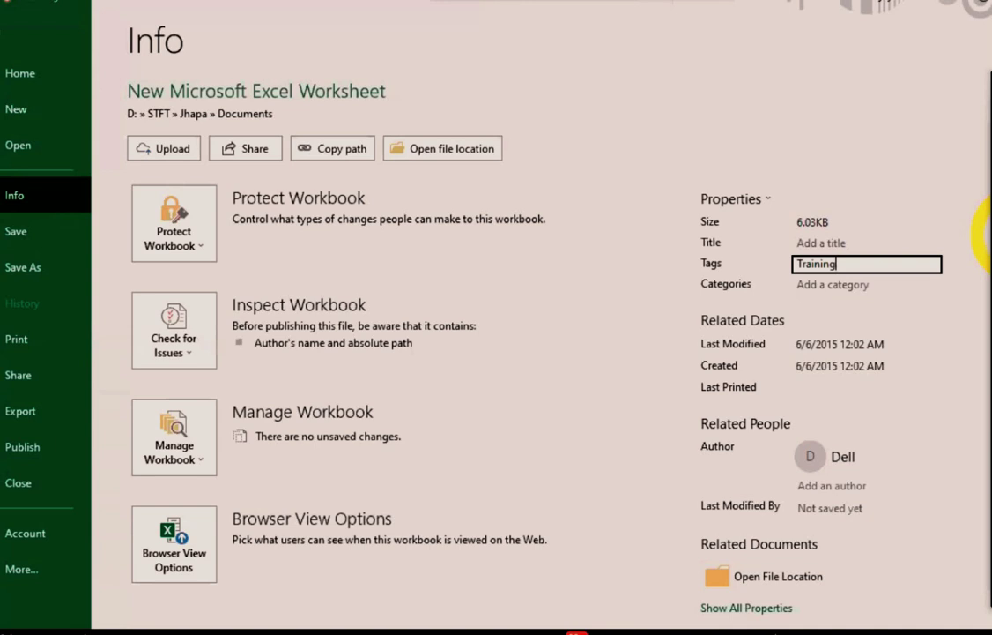
# Step: Add Grade Ledger as a second tag, separated from the first by a semicolon, and close the workbook
pyautogui.write(';')
pyautogui.write('Le')
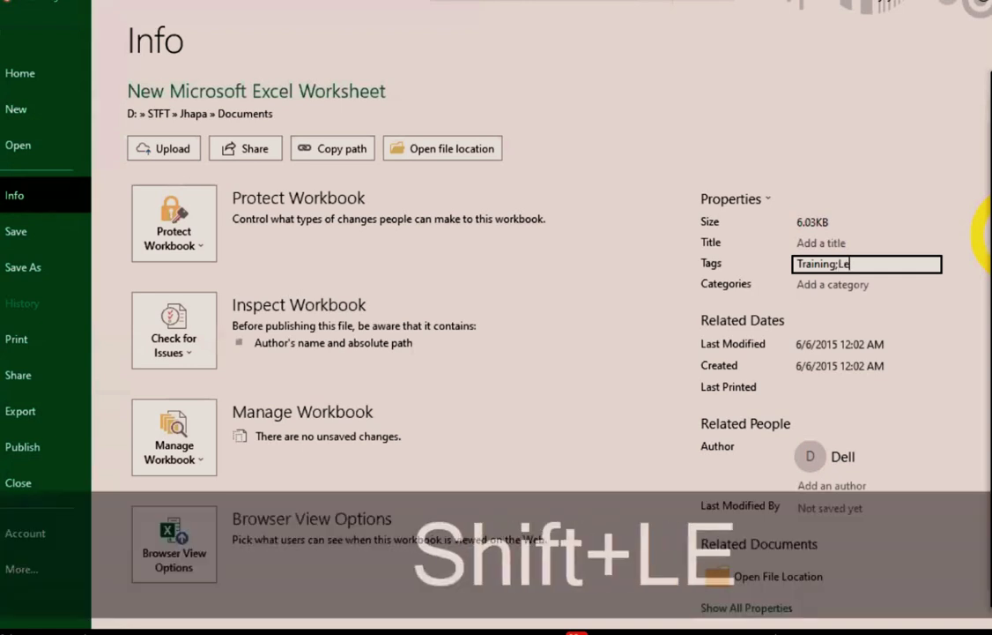
pyautogui.press('BackSpace')
pyautogui.press('BackSpace')
pyautogui.write('Grade Ledger')
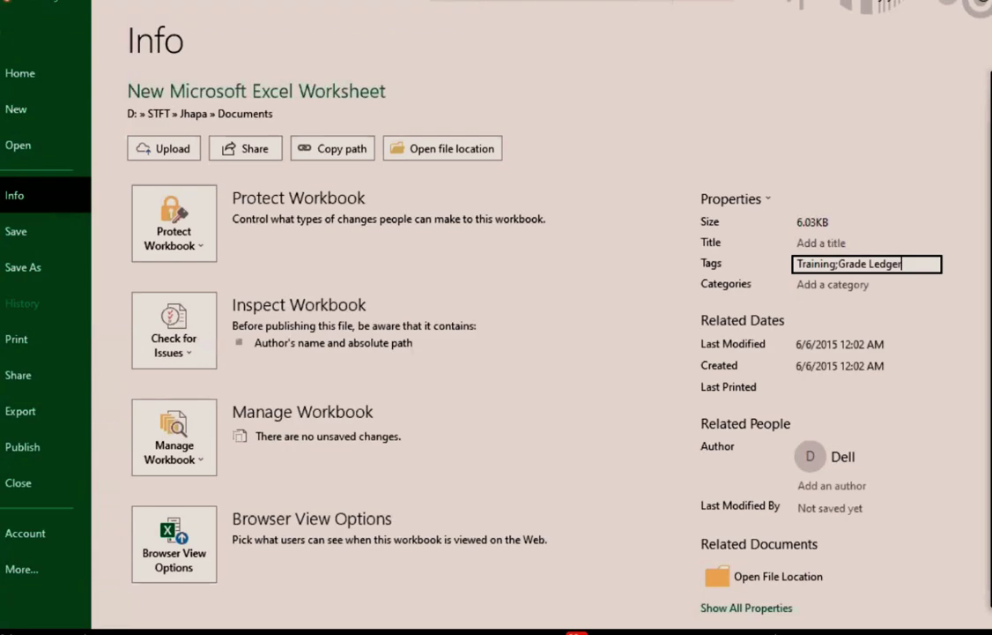
pyautogui.hotkey('ctrl', 'w')
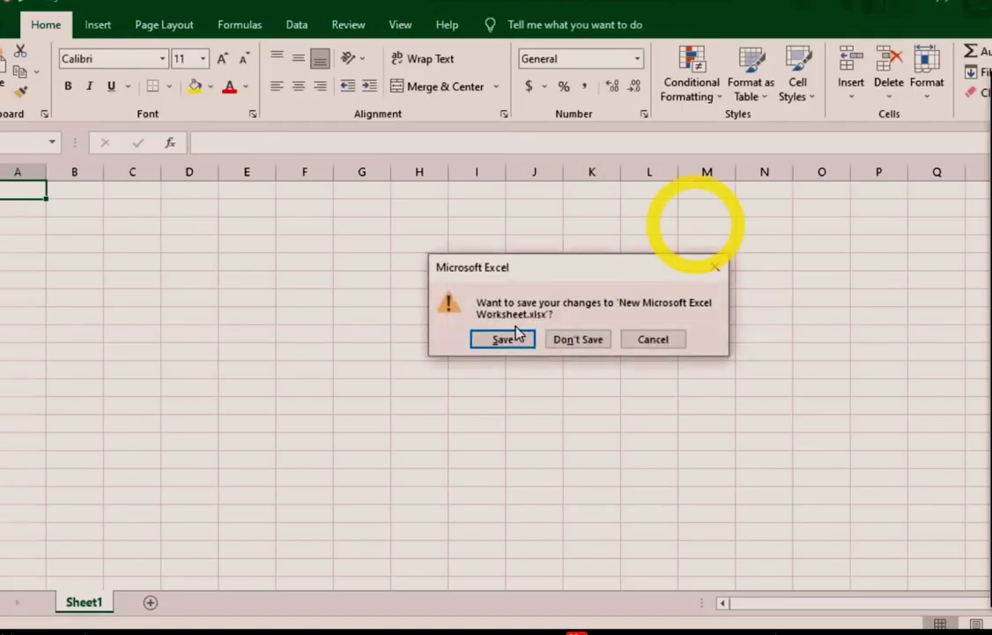